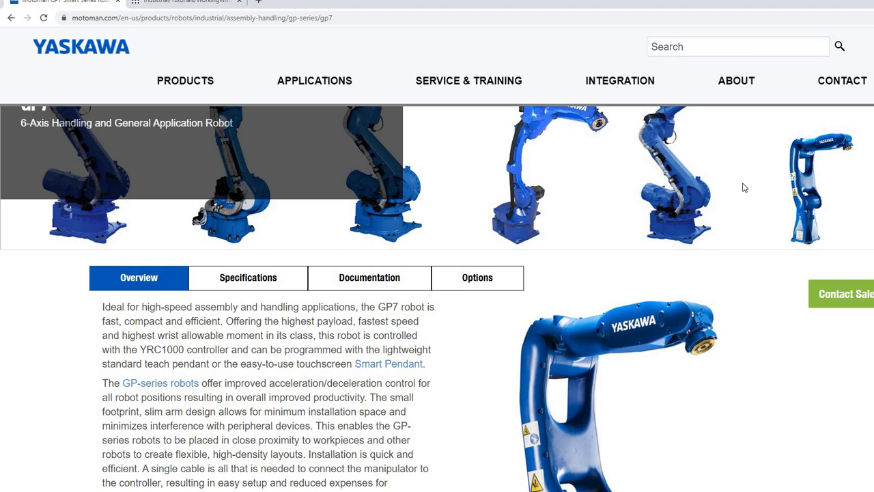
Review the GP7 robot's overview page, including its description, applications, payload and reach.
{"action": "scroll", "coordinate": [369, 359], "scroll_direction": "down", "scroll_amount": 2}
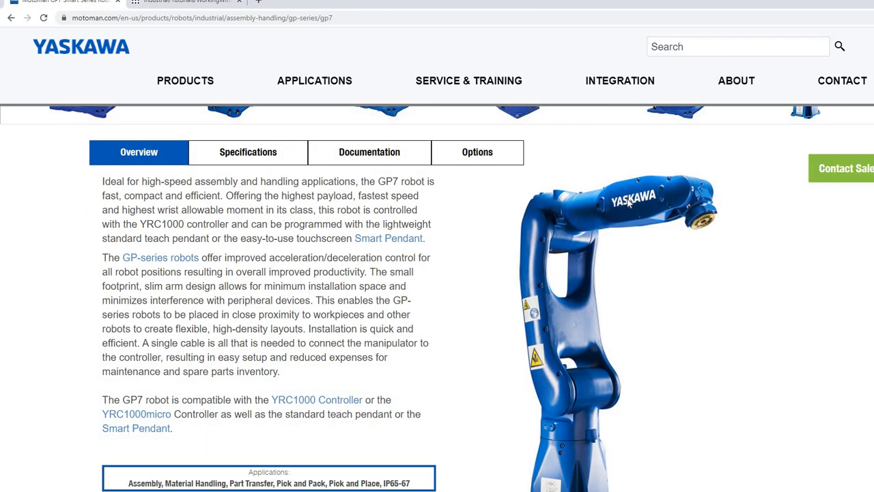
{"action": "scroll", "coordinate": [343, 346], "scroll_direction": "down", "scroll_amount": 3}
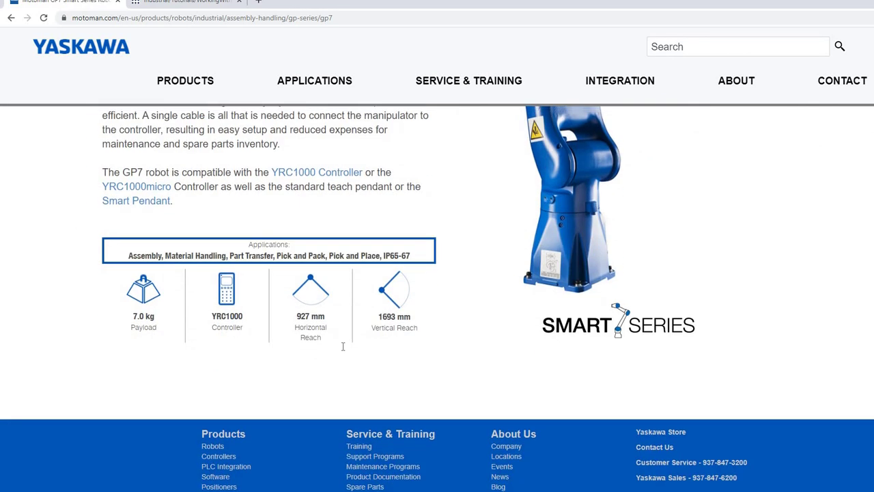
{"action": "scroll", "coordinate": [335, 266], "scroll_direction": "up", "scroll_amount": 4}
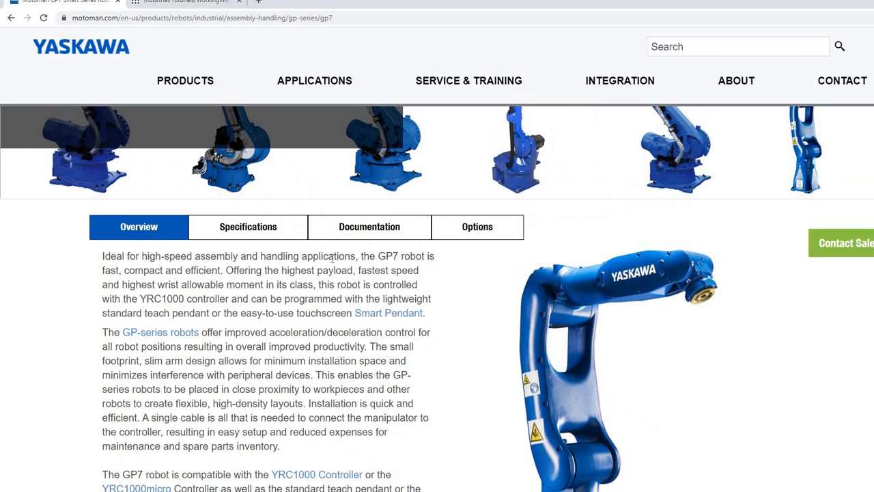
Look through the GP7 robot's documentation for the available manuals, drawings and 3D model downloads.
{"action": "left_click", "coordinate": [363, 226]}
{"action": "scroll", "coordinate": [374, 378], "scroll_direction": "down", "scroll_amount": 2}
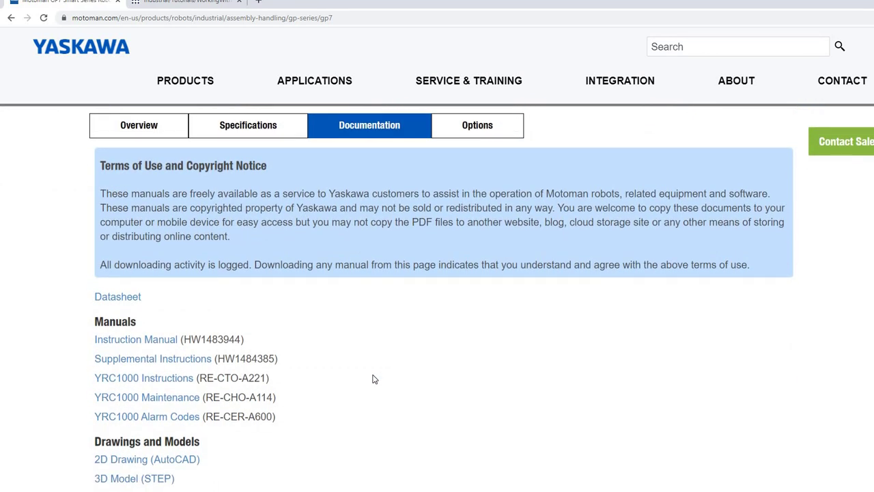
{"action": "scroll", "coordinate": [186, 415], "scroll_direction": "down", "scroll_amount": 2}
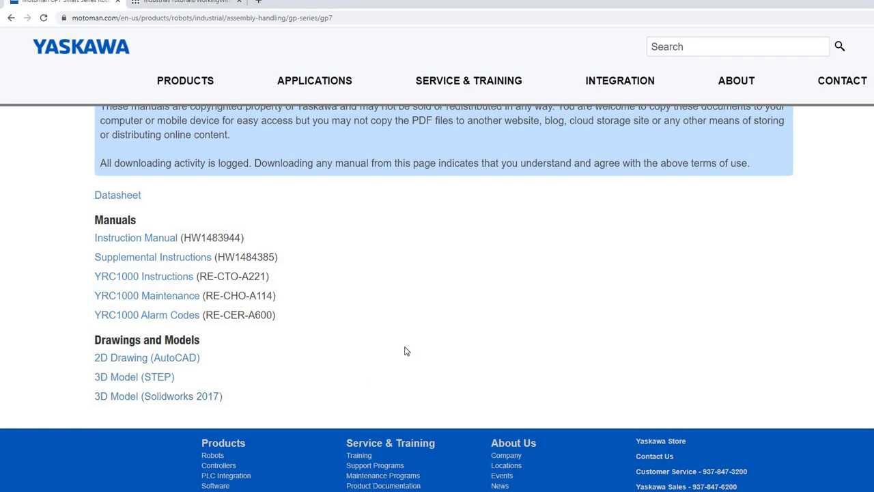
{"action": "scroll", "coordinate": [407, 351], "scroll_direction": "up", "scroll_amount": 4}
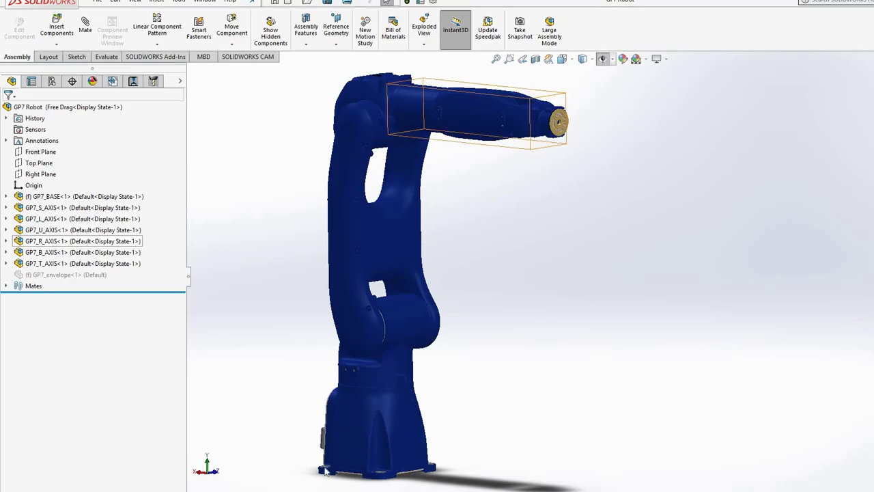
{"action": "key", "text": "Escape"}
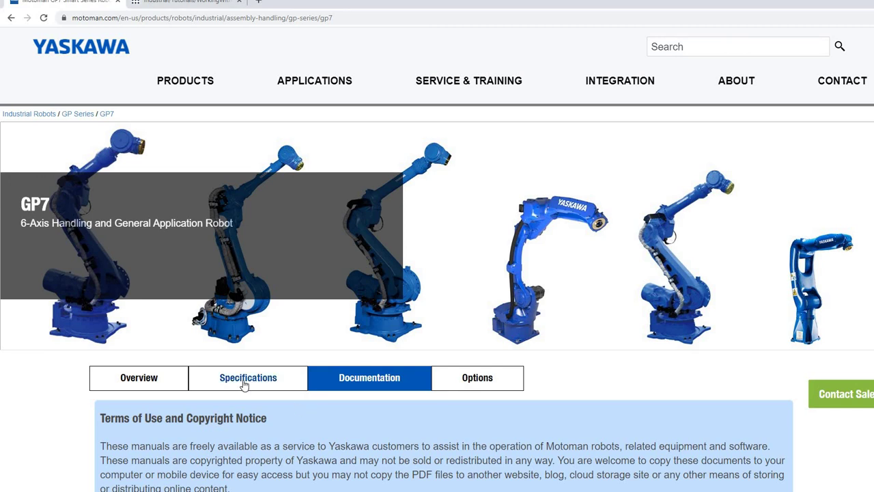
Examine the GP7 specifications, including the dimension drawings and the table of axis motion ranges and speeds.
{"action": "left_click", "coordinate": [245, 386]}
{"action": "scroll", "coordinate": [311, 369], "scroll_direction": "down", "scroll_amount": 5}
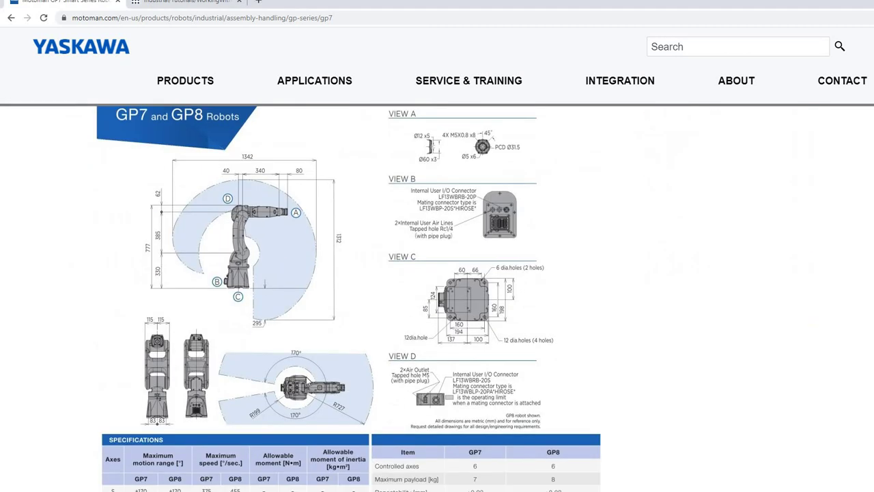
{"action": "scroll", "coordinate": [306, 381], "scroll_direction": "down", "scroll_amount": 2}
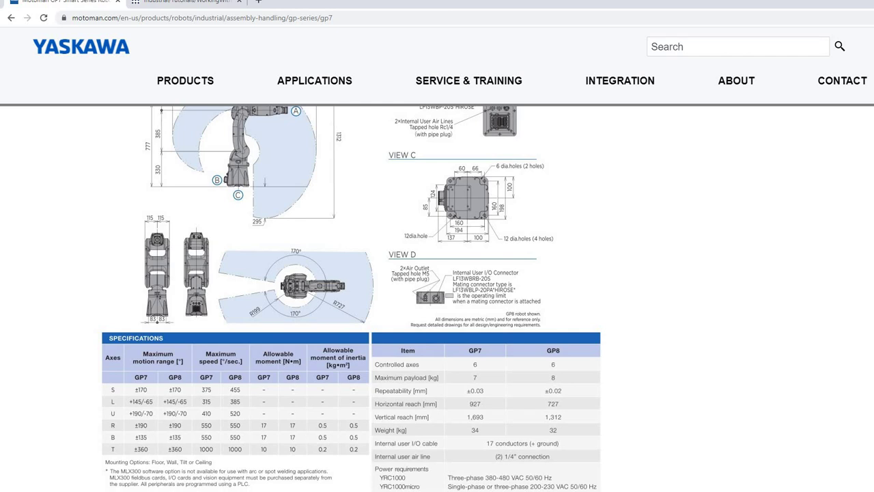
Switch to the GP7 Robot assembly in SOLIDWORKS and check the file commands for Export as URDF.
{"action": "left_click", "coordinate": [308, 471]}
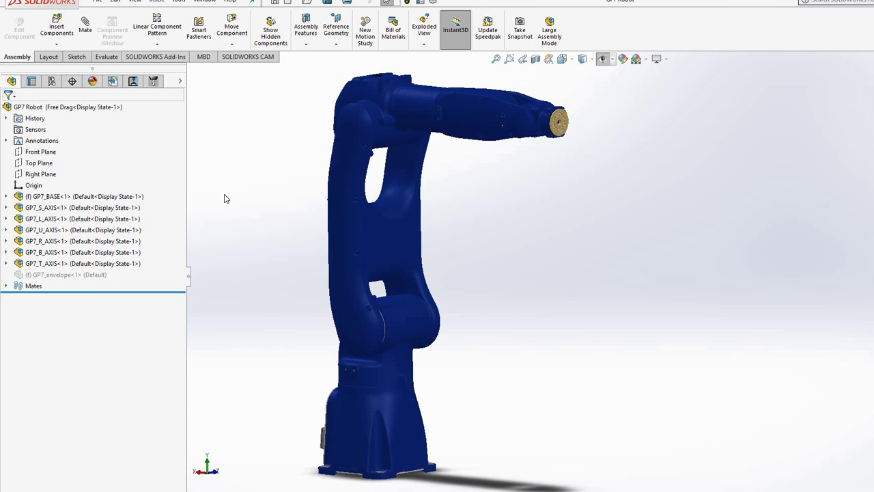
{"action": "left_click", "coordinate": [101, 2]}
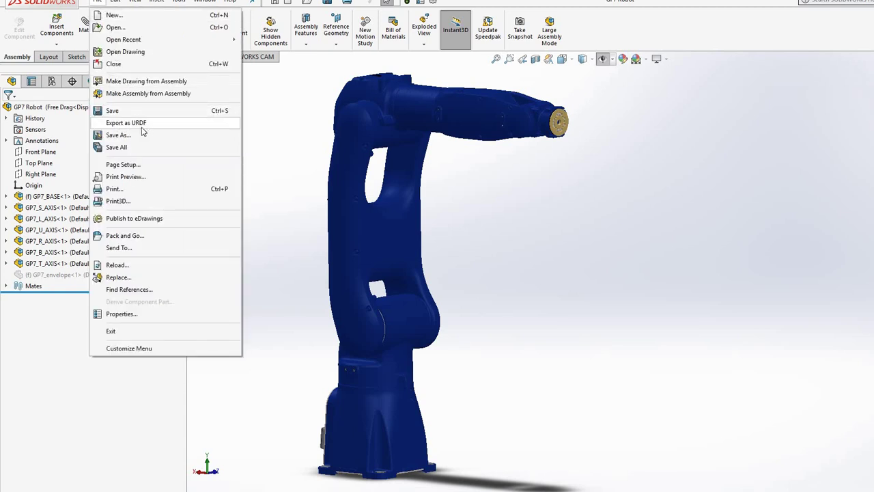
{"action": "left_click", "coordinate": [99, 404]}
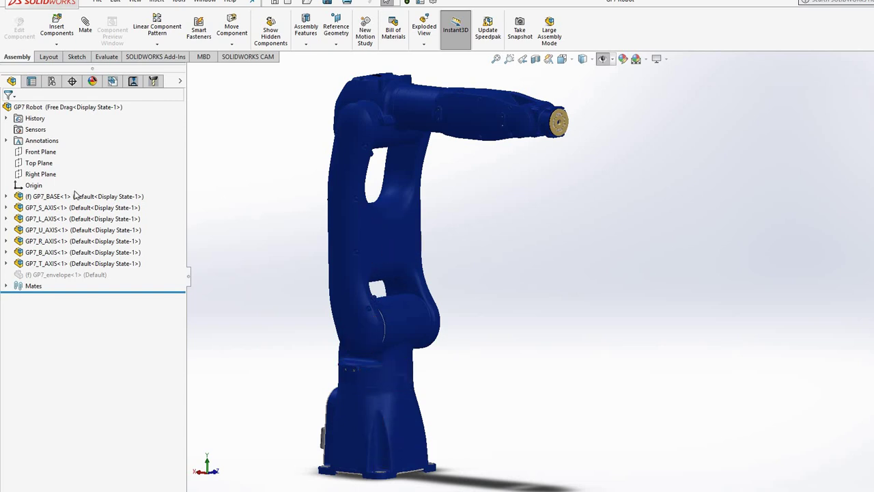
Highlight the base, S, L, R, B and T axis subassemblies one after another to identify each robot link.
{"action": "left_click", "coordinate": [54, 198]}
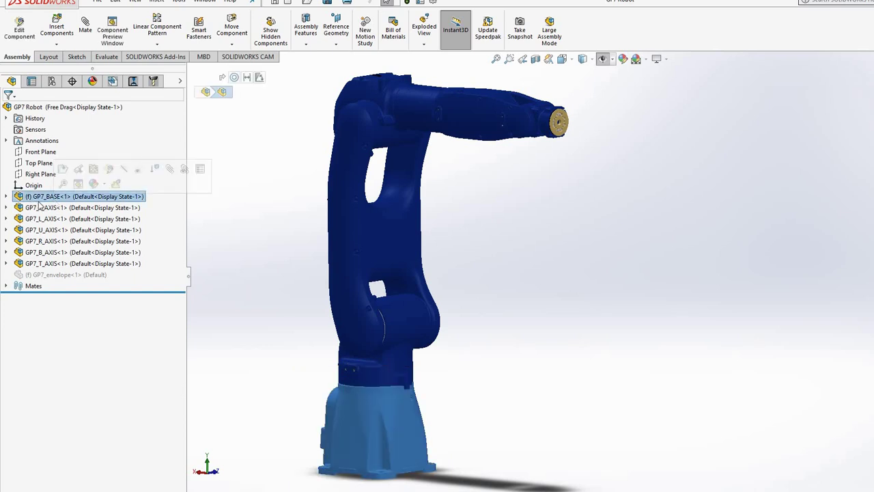
{"action": "left_click", "coordinate": [43, 208]}
{"action": "left_click", "coordinate": [45, 218]}
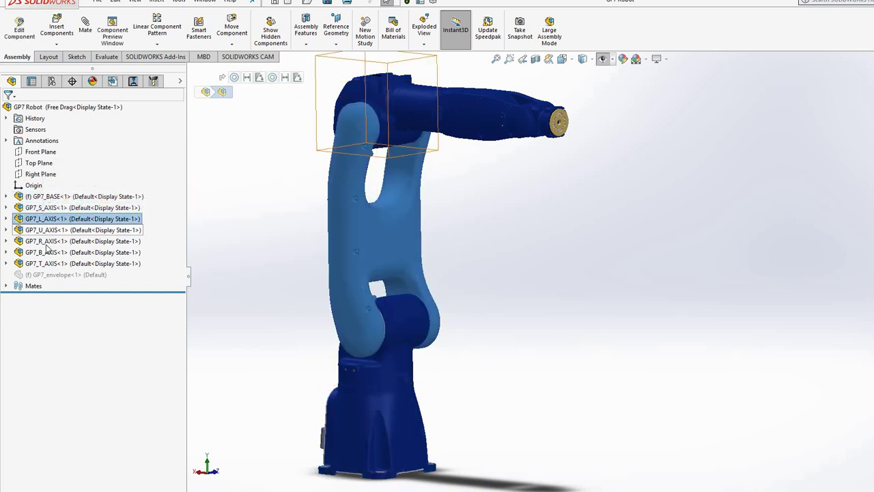
{"action": "left_click", "coordinate": [45, 243]}
{"action": "left_click", "coordinate": [47, 252]}
{"action": "left_click", "coordinate": [48, 263]}
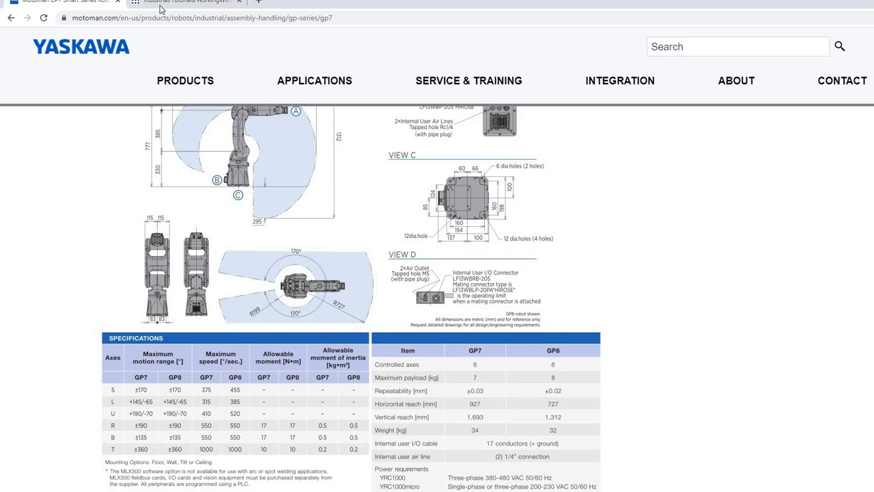
Switch to the browser and open the Industrial/Tutorials page.
{"action": "left_click", "coordinate": [160, 5]}
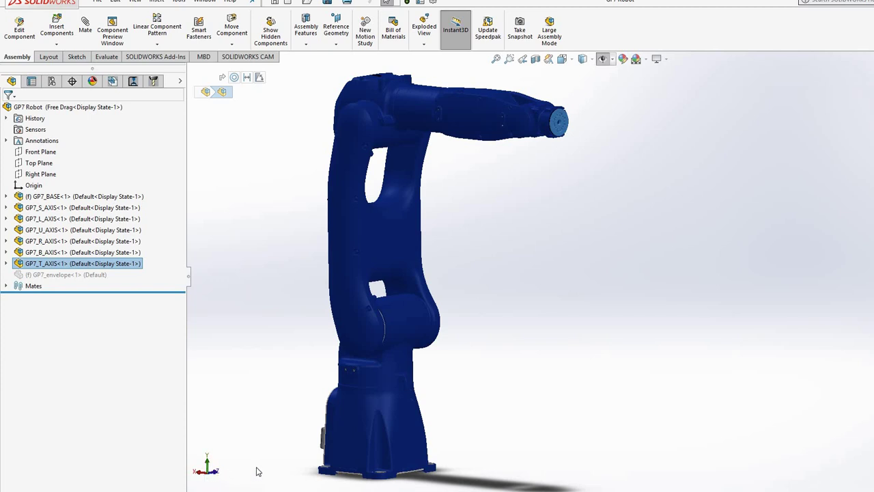
Return to the GP7 Robot assembly and examine how GP7_BASE and GP7_S_AXIS connect, seen from the side.
{"action": "middle_click_drag", "start_coordinate": [263, 470], "coordinate": [295, 478]}
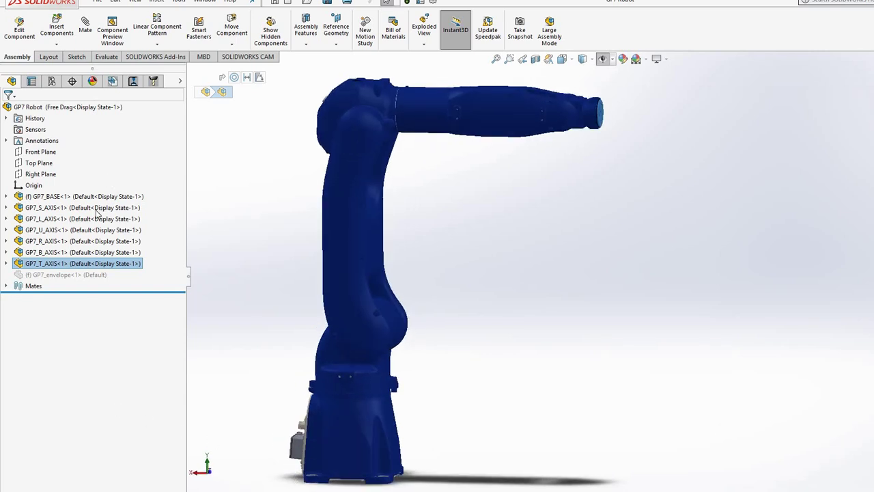
{"action": "left_click", "coordinate": [91, 197]}
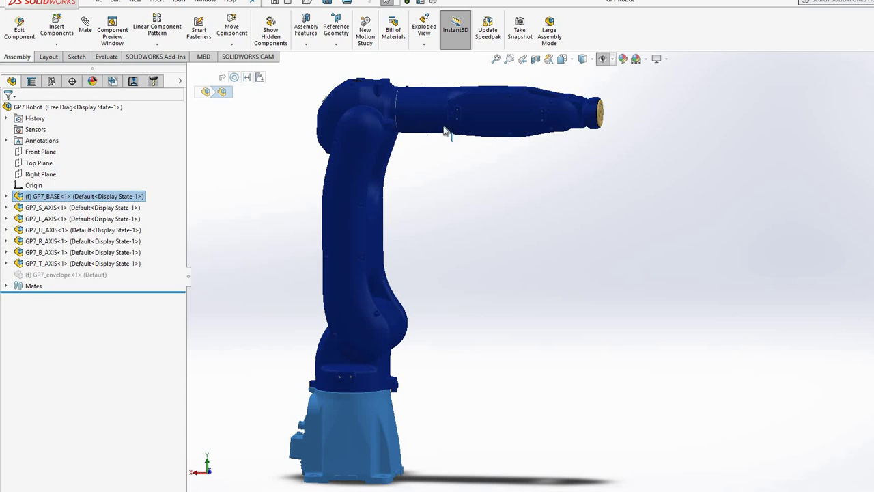
{"action": "left_click", "coordinate": [348, 360]}
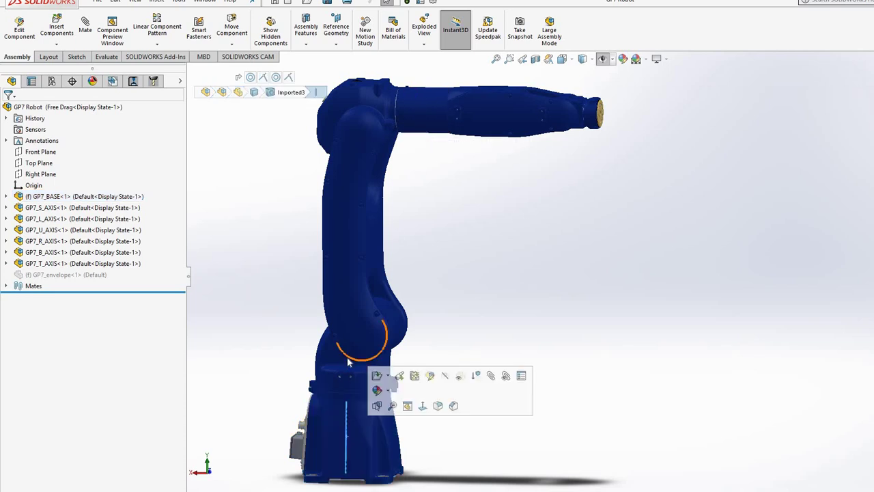
{"action": "left_click", "coordinate": [45, 207]}
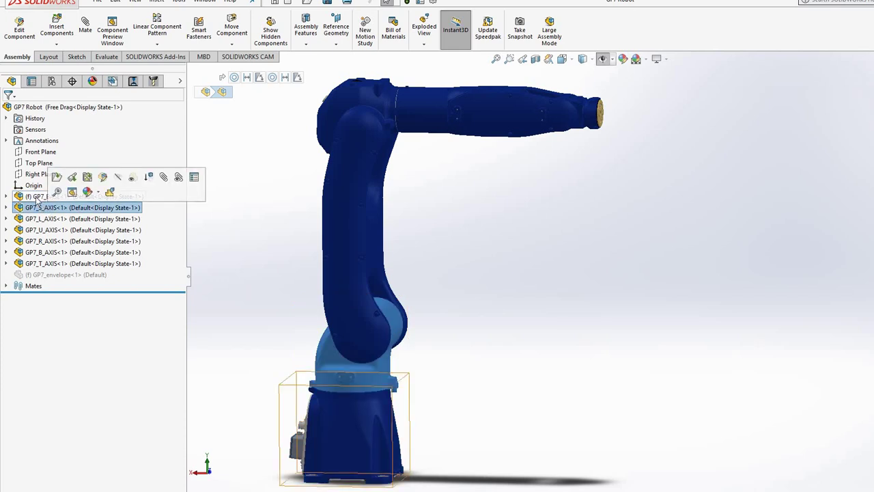
{"action": "left_click", "coordinate": [44, 207]}
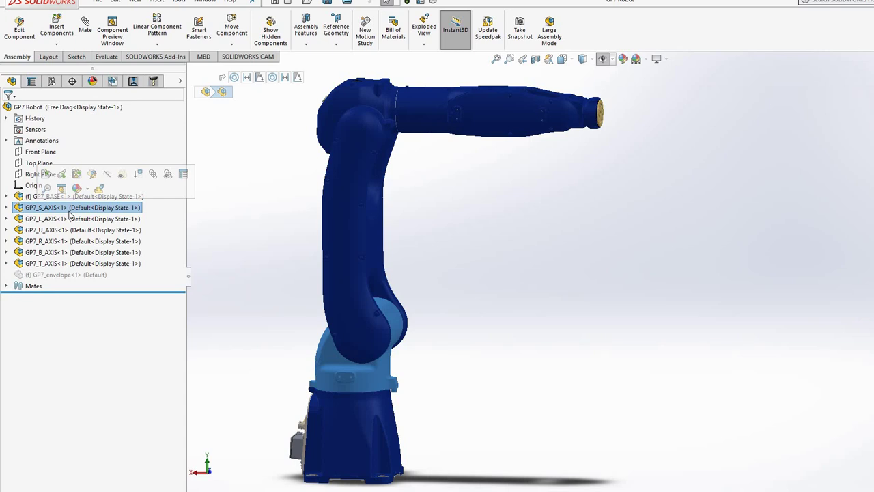
Open the GP7_BASE subassembly on its own and examine its base_link_cs coordinate system.
{"action": "left_click", "coordinate": [23, 198]}
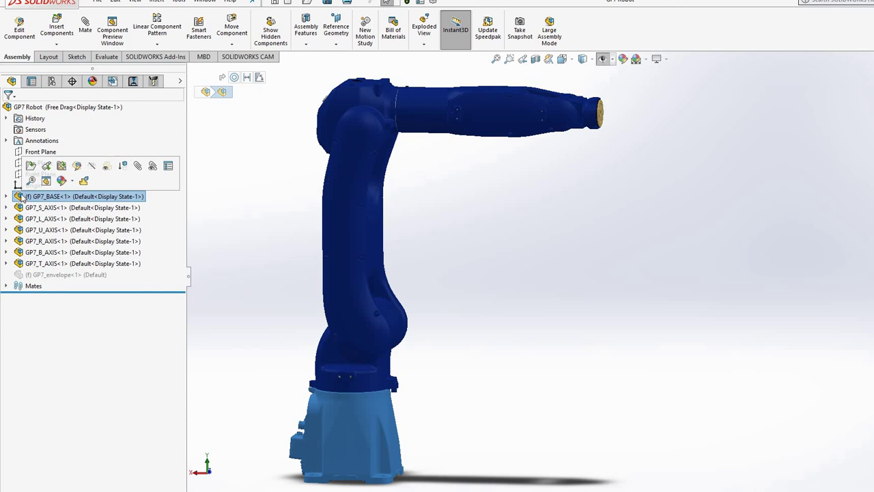
{"action": "right_click", "coordinate": [23, 196]}
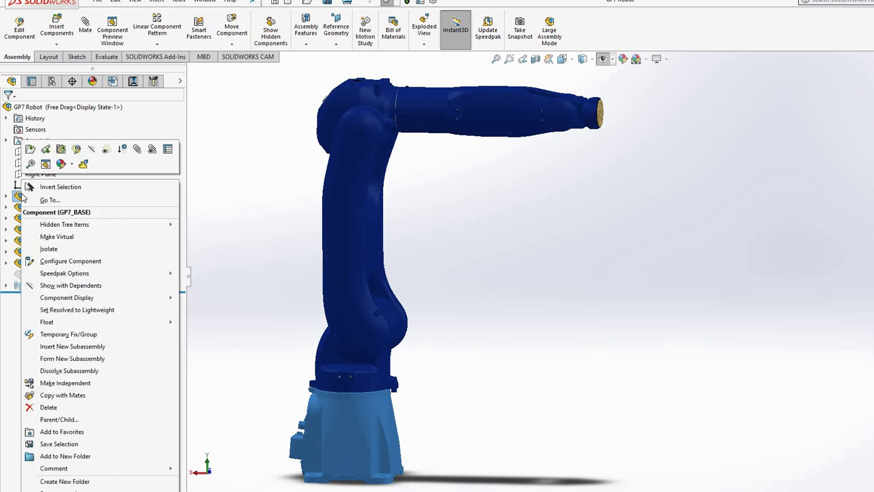
{"action": "left_click", "coordinate": [23, 196]}
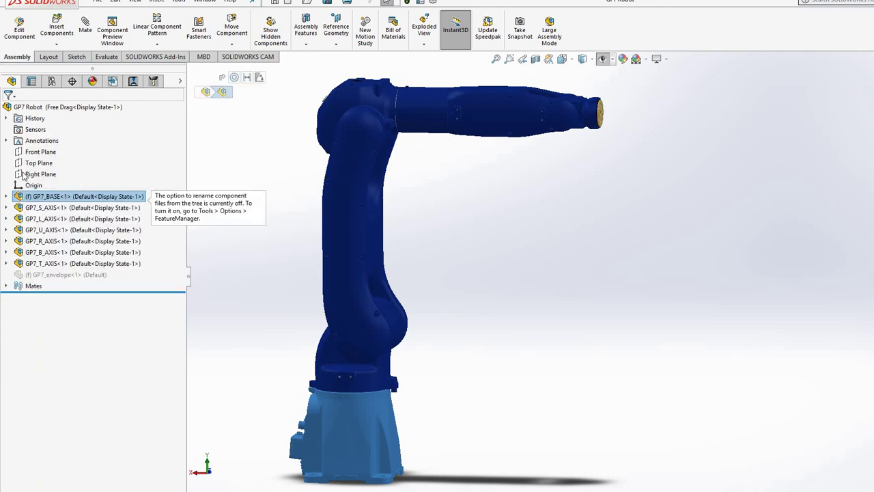
{"action": "right_click", "coordinate": [21, 196]}
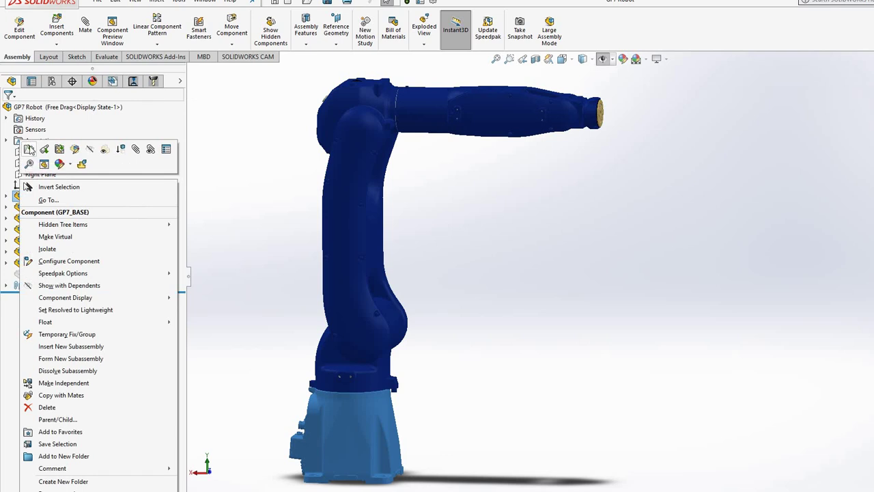
{"action": "left_click", "coordinate": [29, 149]}
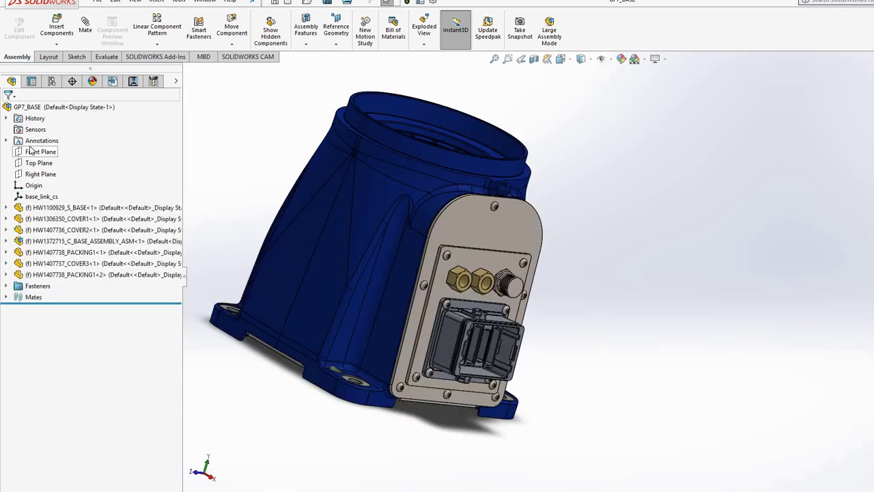
{"action": "left_click", "coordinate": [36, 197]}
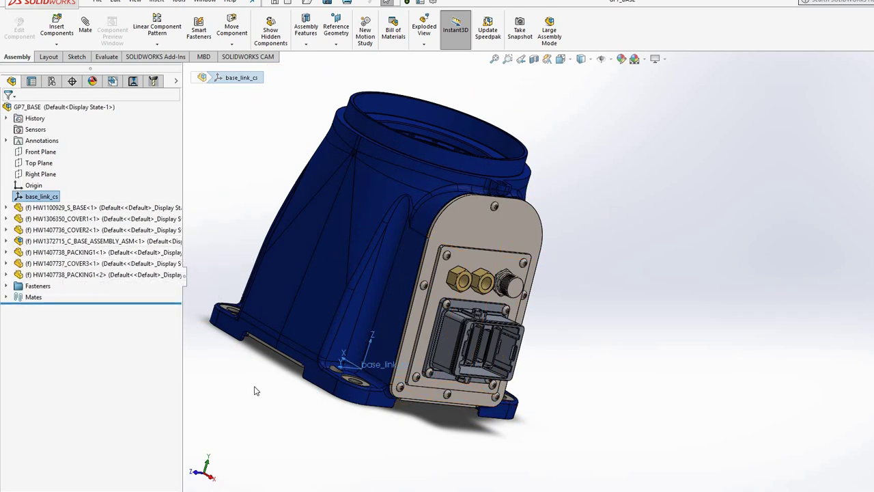
{"action": "left_click", "coordinate": [252, 477]}
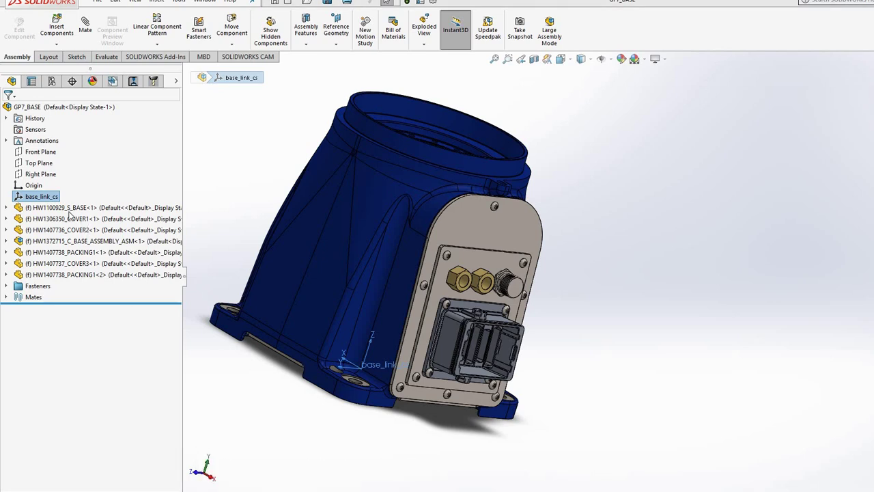
Open the GP7_S_AXIS subassembly from the robot assembly and examine its link_s_cs coordinate system and axis_s reference axis.
{"action": "left_click", "coordinate": [51, 208]}
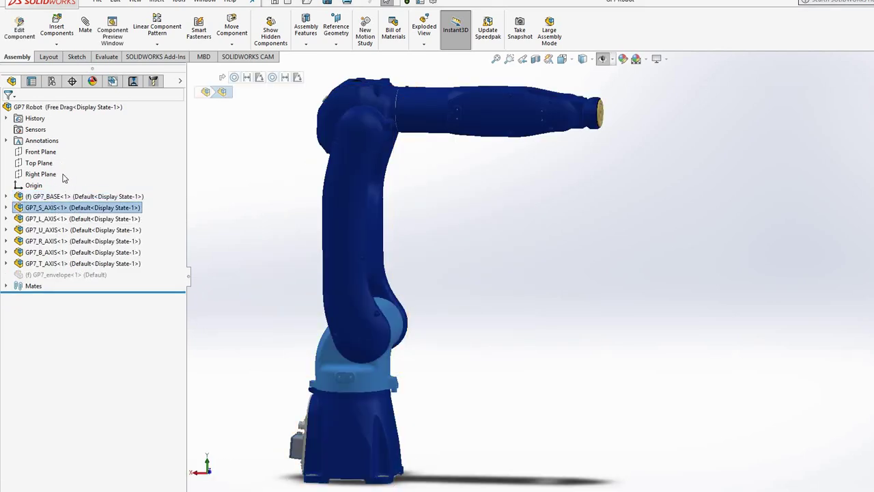
{"action": "right_click", "coordinate": [51, 208]}
{"action": "left_click", "coordinate": [60, 150]}
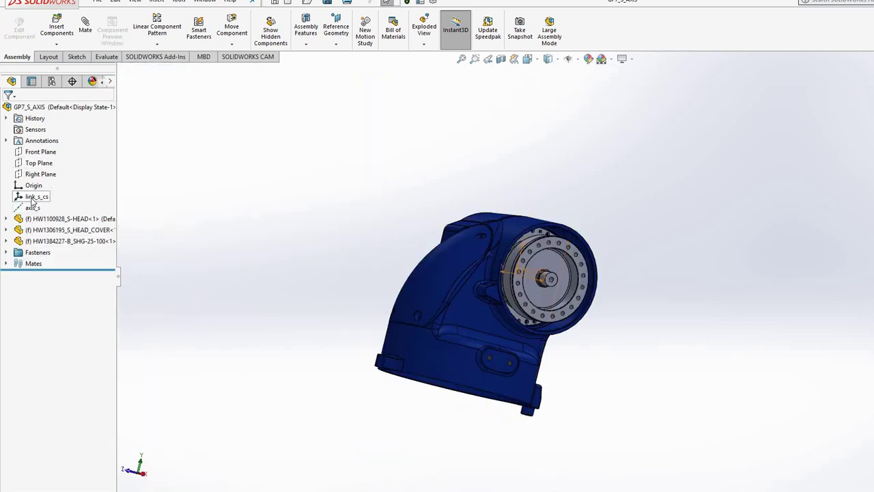
{"action": "left_click", "coordinate": [31, 198]}
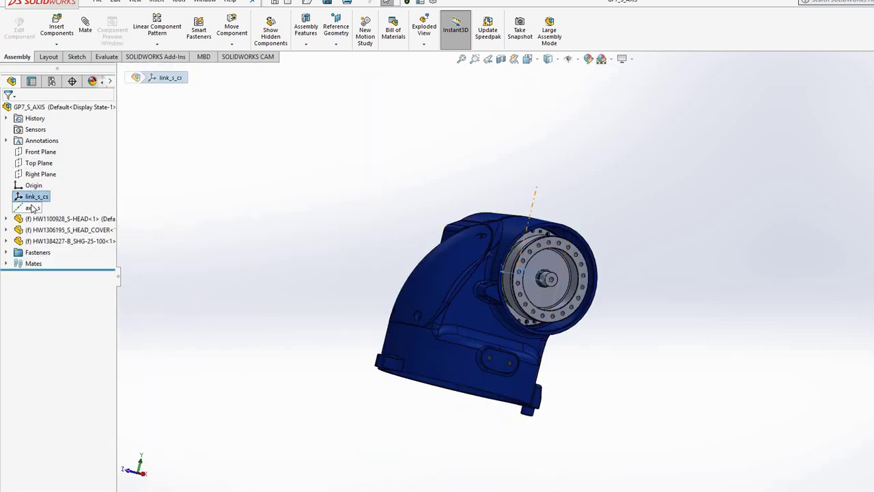
{"action": "left_click", "coordinate": [31, 207]}
{"action": "middle_click_drag", "start_coordinate": [287, 301], "coordinate": [173, 477]}
{"action": "left_click", "coordinate": [205, 470]}
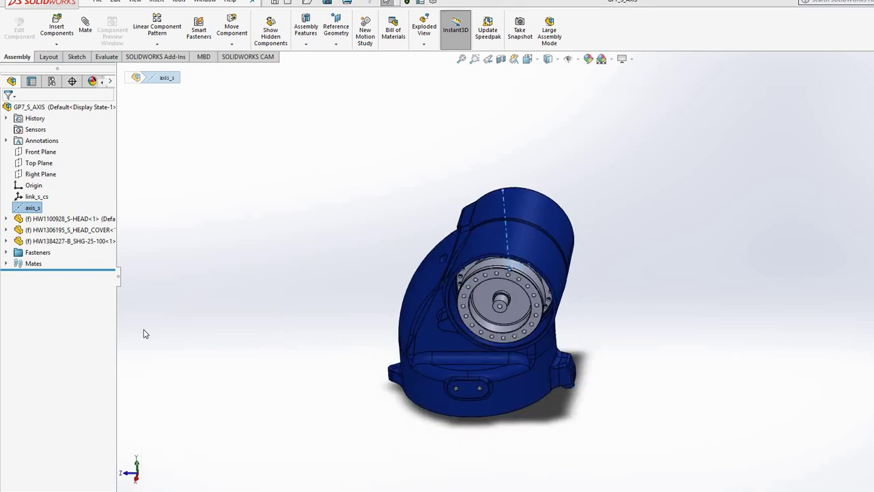
Open the GP7_BASE subassembly from the robot assembly, re-examine its base_link_cs axis directions, and return to the GP7 Robot assembly.
{"action": "left_click", "coordinate": [45, 197]}
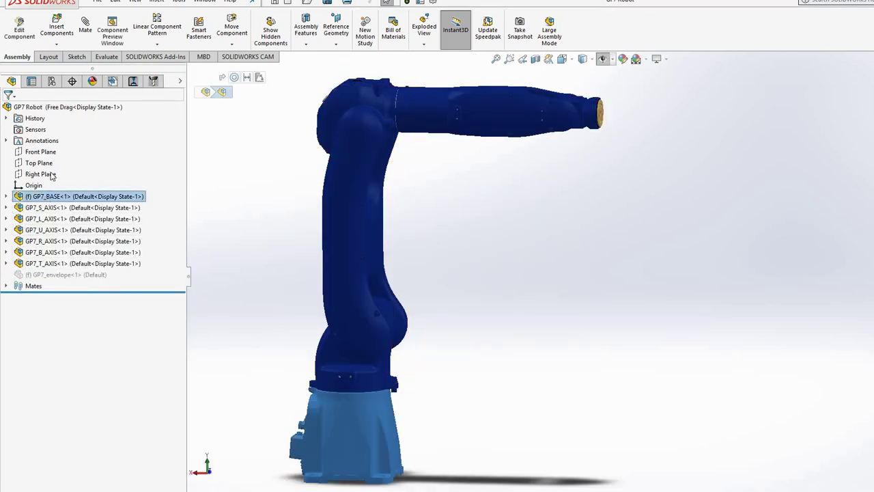
{"action": "right_click", "coordinate": [45, 197]}
{"action": "left_click", "coordinate": [55, 150]}
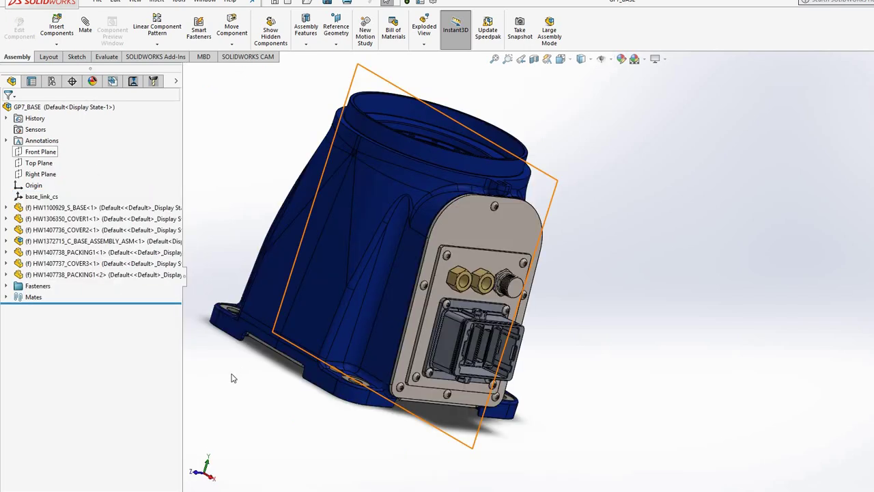
{"action": "key", "text": "ctrl+7"}
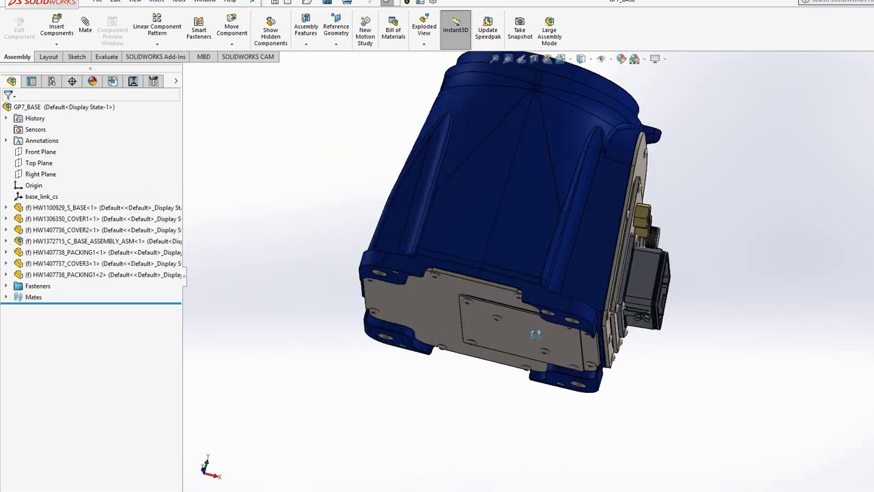
{"action": "left_click", "coordinate": [40, 198]}
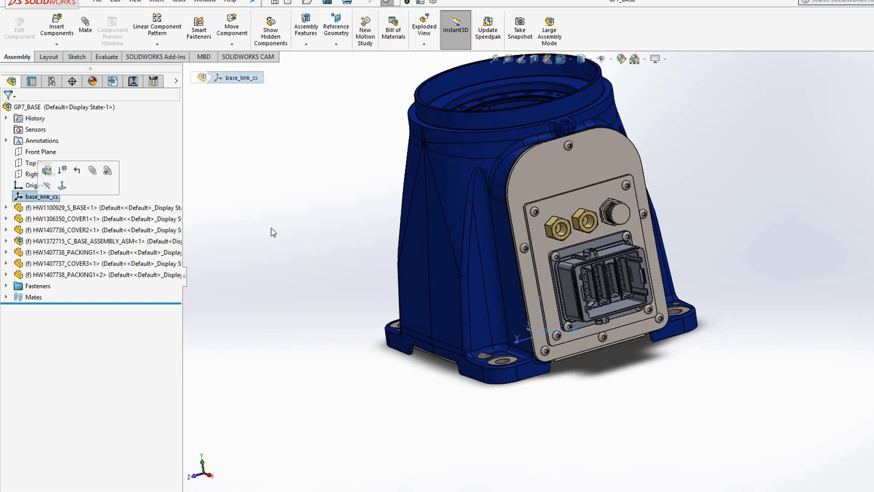
{"action": "middle_click_drag", "start_coordinate": [466, 334], "coordinate": [485, 365]}
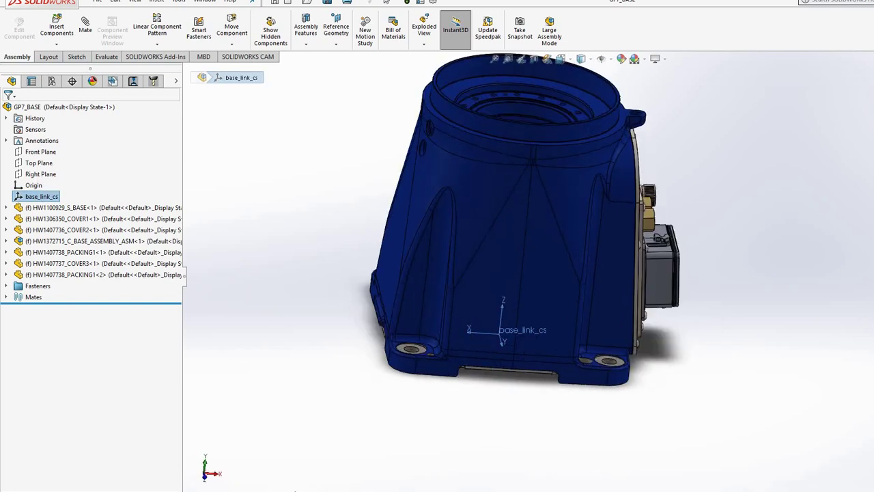
{"action": "mouse_move", "coordinate": [312, 491]}
{"action": "left_click", "coordinate": [202, 475]}
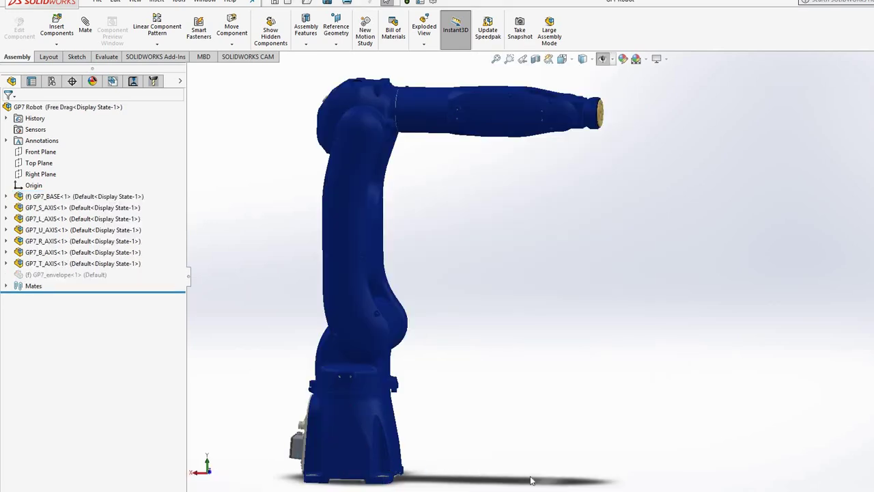
{"action": "middle_click_drag", "start_coordinate": [446, 460], "coordinate": [447, 458]}
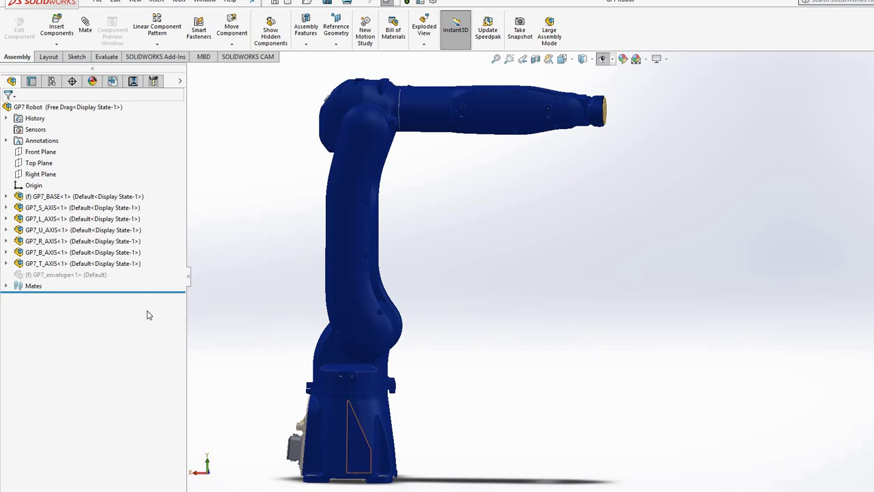
Open the GP7_BASE subassembly and delete its base_link_cs coordinate system.
{"action": "left_click", "coordinate": [34, 196]}
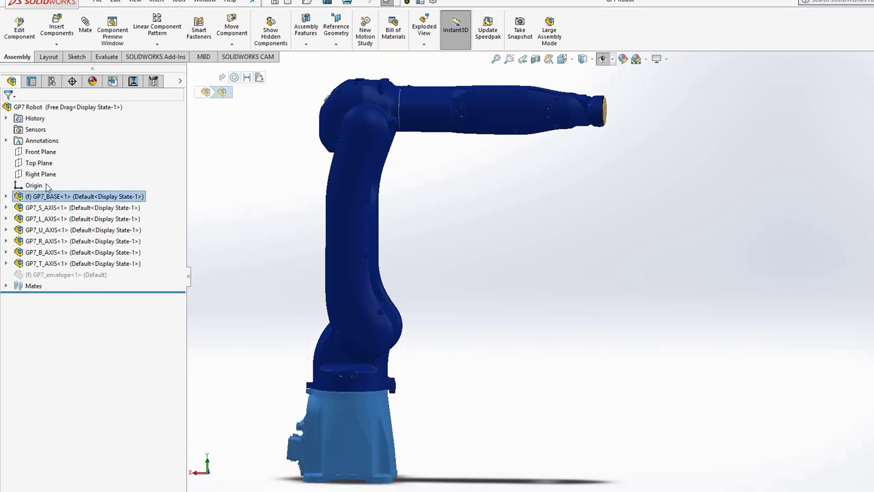
{"action": "right_click", "coordinate": [35, 196]}
{"action": "left_click", "coordinate": [44, 149]}
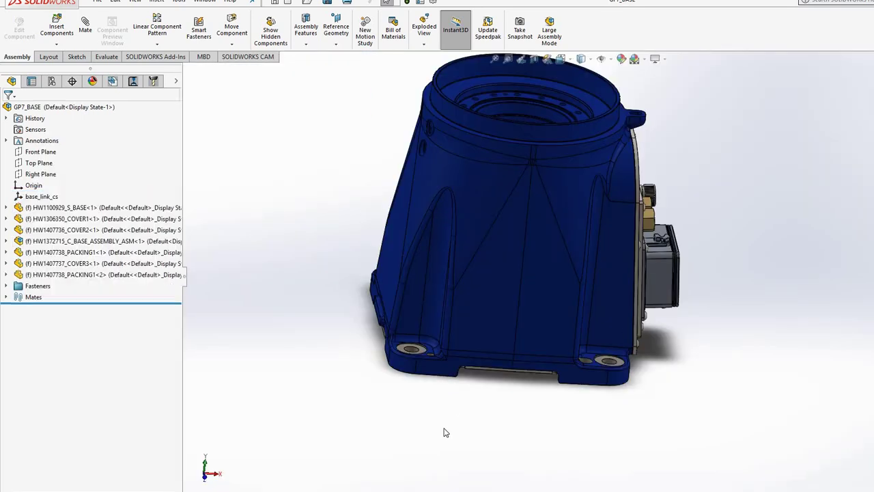
{"action": "left_click", "coordinate": [41, 196]}
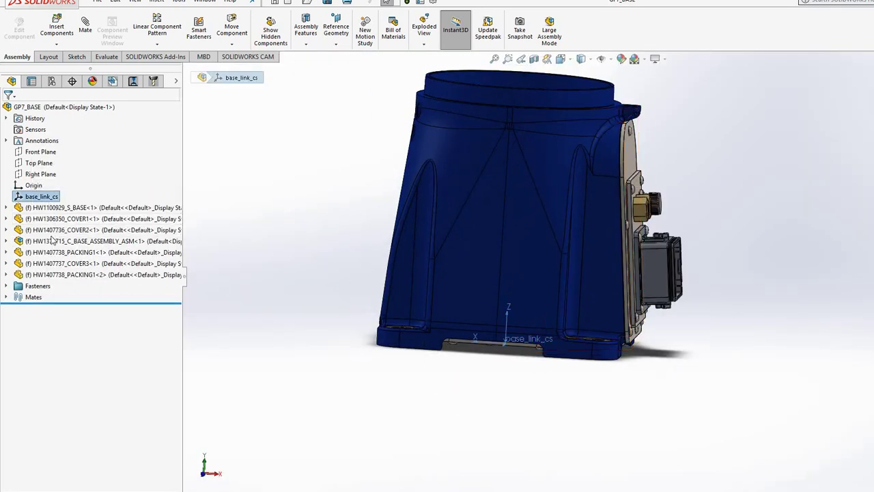
{"action": "right_click", "coordinate": [41, 197]}
{"action": "left_click", "coordinate": [58, 254]}
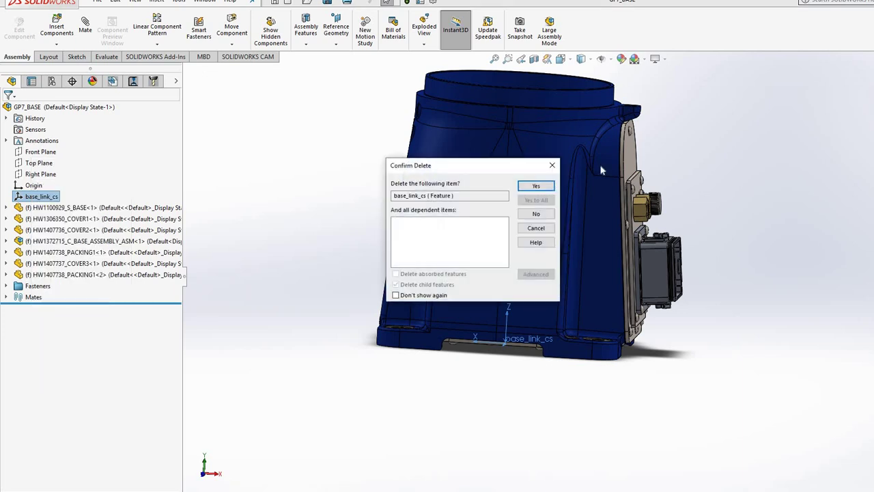
{"action": "left_click", "coordinate": [531, 185]}
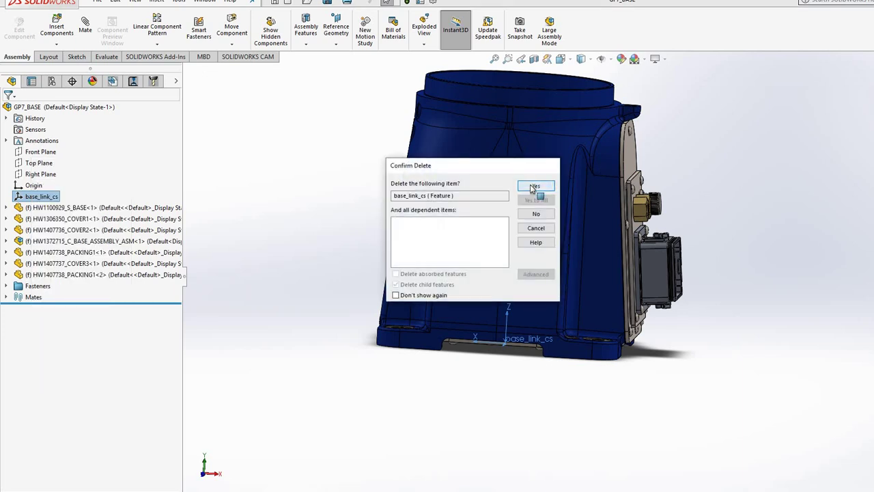
Start a coordinate system at the GP7_BASE origin, with the reversed X axis referencing the Right Plane and the Z axis the Top Plane.
{"action": "left_click", "coordinate": [30, 185]}
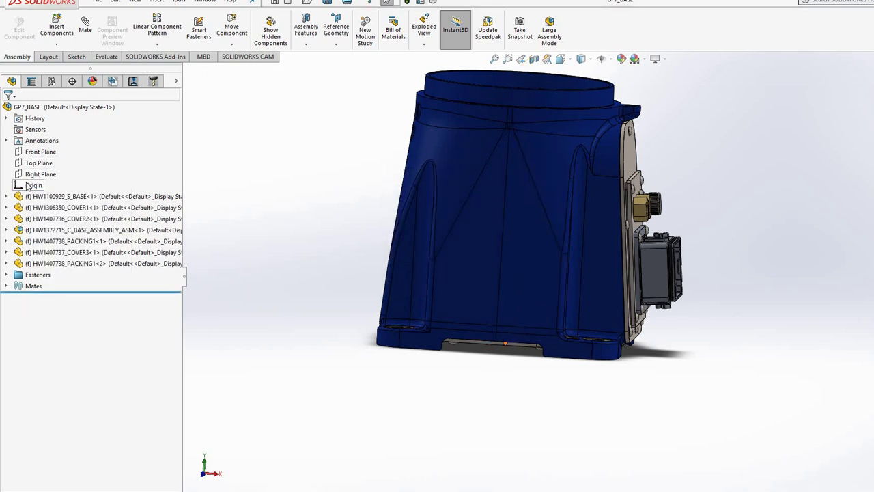
{"action": "left_click", "coordinate": [335, 46]}
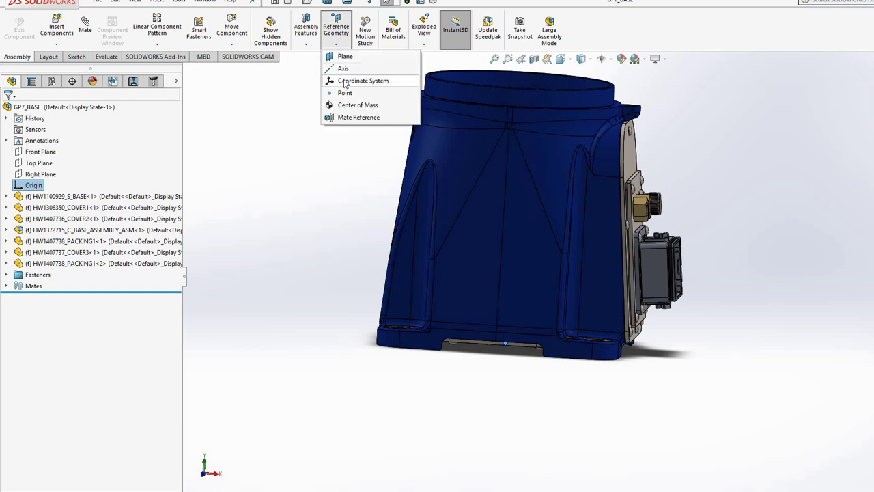
{"action": "left_click", "coordinate": [345, 82]}
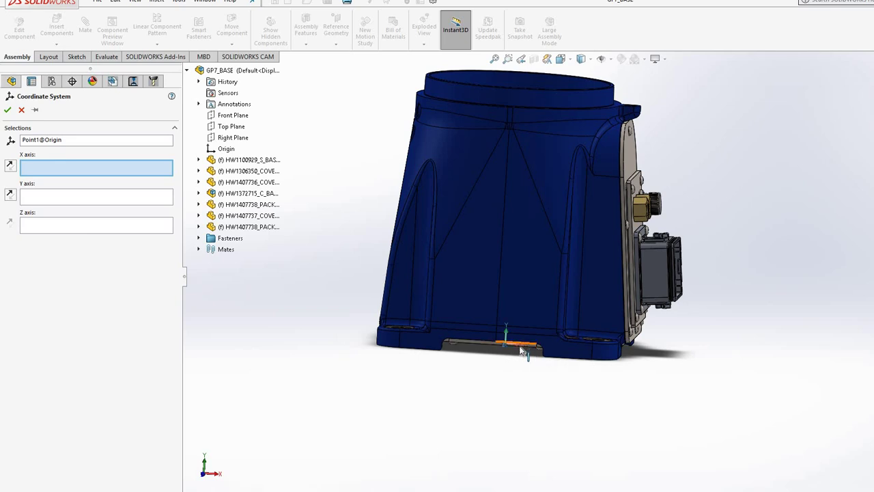
{"action": "left_click", "coordinate": [11, 166]}
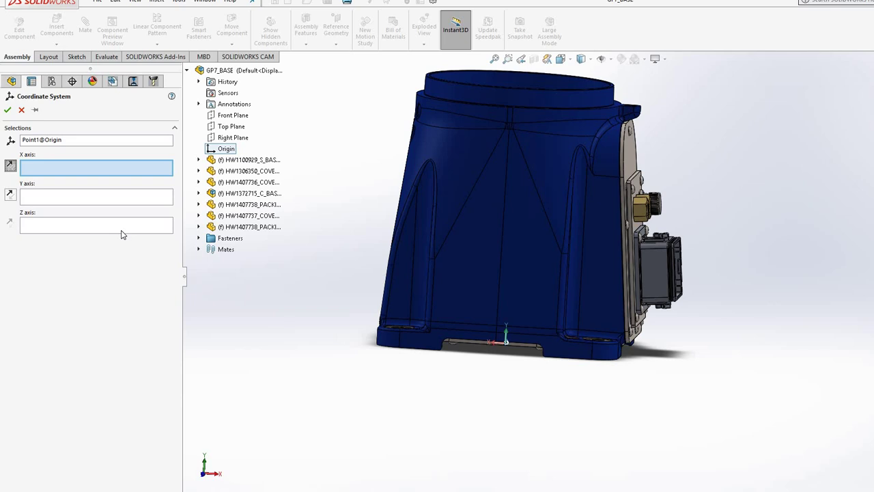
{"action": "left_click", "coordinate": [39, 225]}
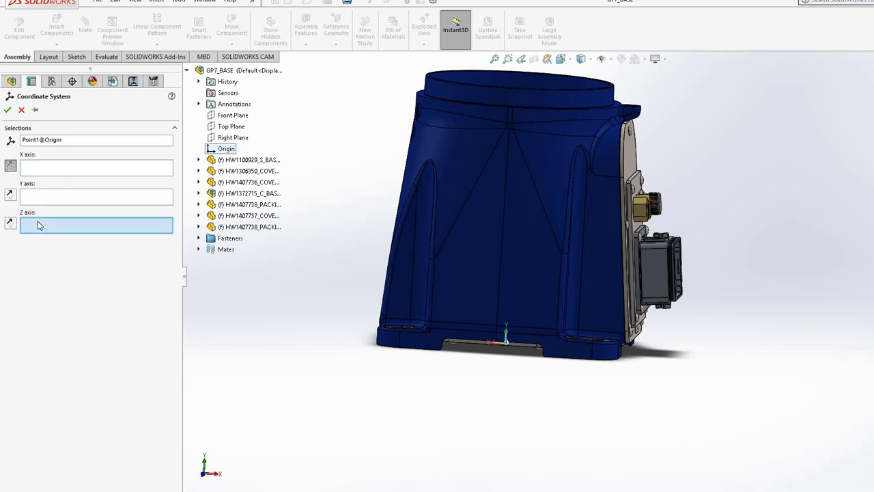
{"action": "left_click", "coordinate": [231, 129]}
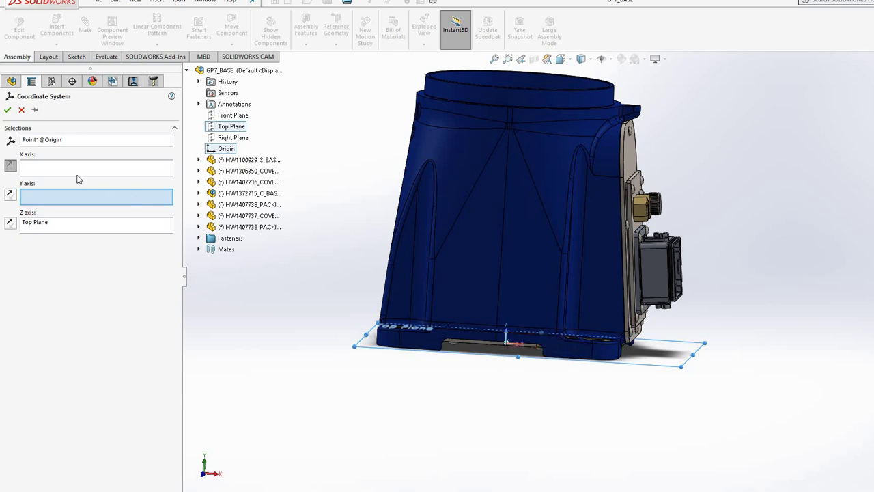
{"action": "left_click", "coordinate": [56, 175]}
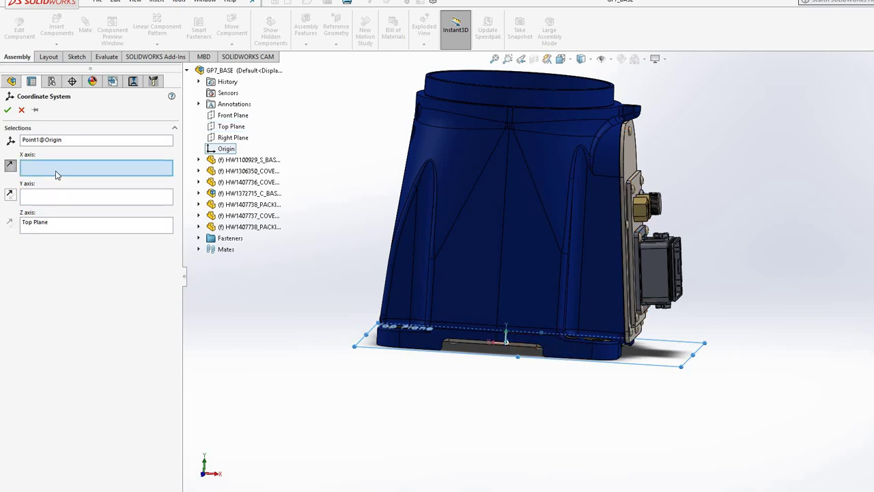
{"action": "left_click", "coordinate": [232, 138]}
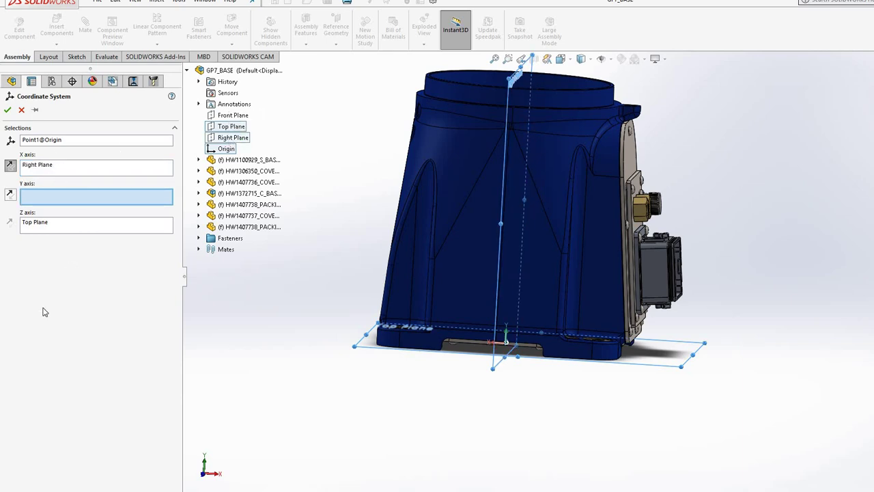
{"action": "middle_click_drag", "start_coordinate": [371, 401], "coordinate": [318, 451]}
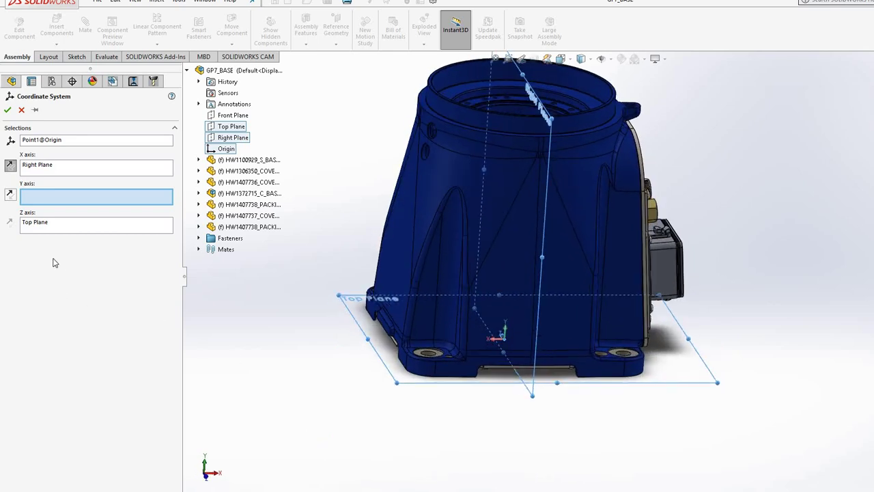
Clear the Z axis reference, set the Y axis to the Front Plane, reverse the Z direction, and create the coordinate system.
{"action": "left_click", "coordinate": [61, 228]}
{"action": "right_click", "coordinate": [82, 232]}
{"action": "left_click", "coordinate": [84, 231]}
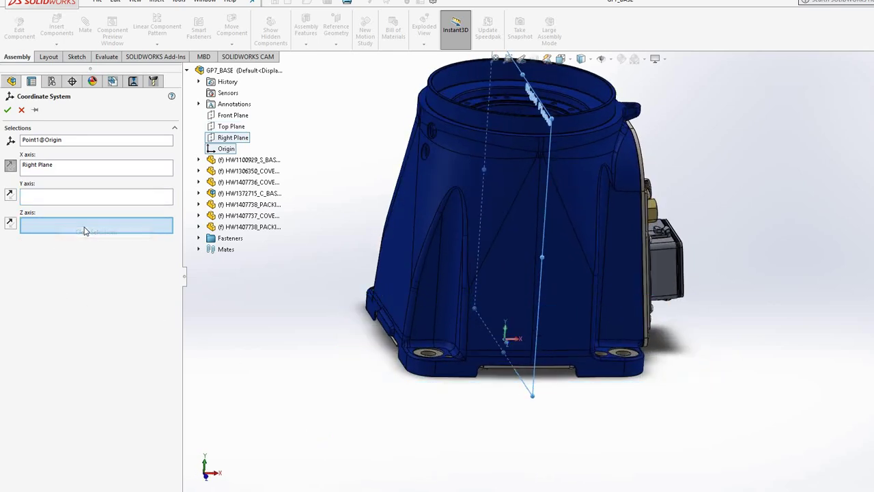
{"action": "left_click", "coordinate": [77, 197]}
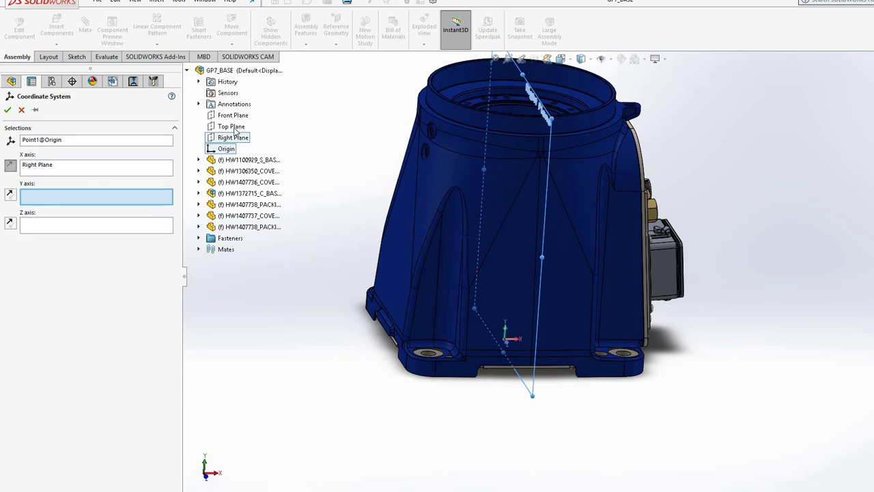
{"action": "left_click", "coordinate": [233, 116]}
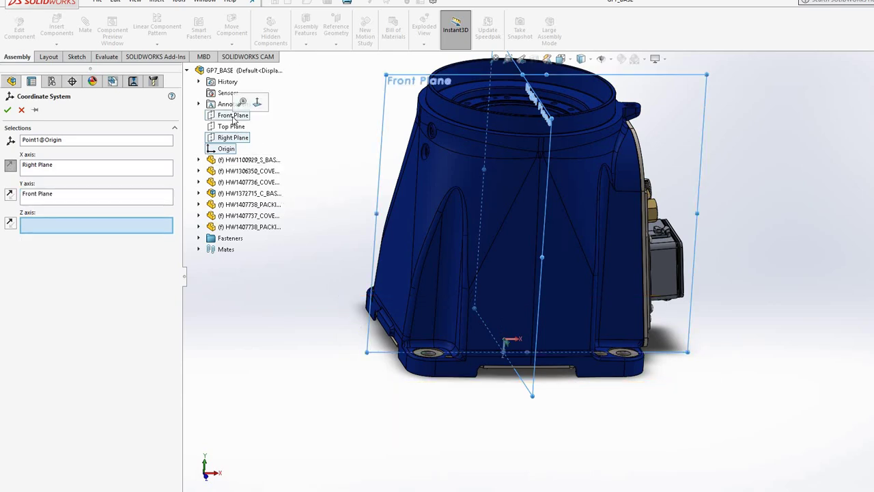
{"action": "left_click", "coordinate": [10, 223]}
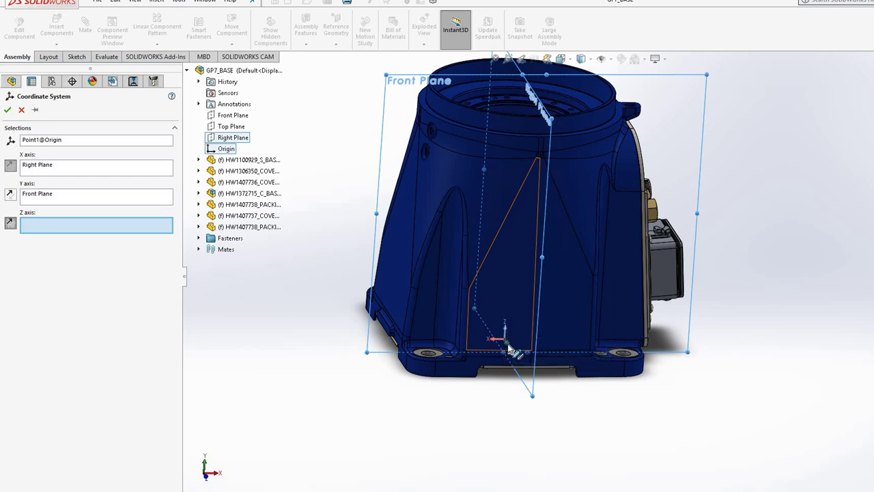
{"action": "left_click", "coordinate": [8, 110]}
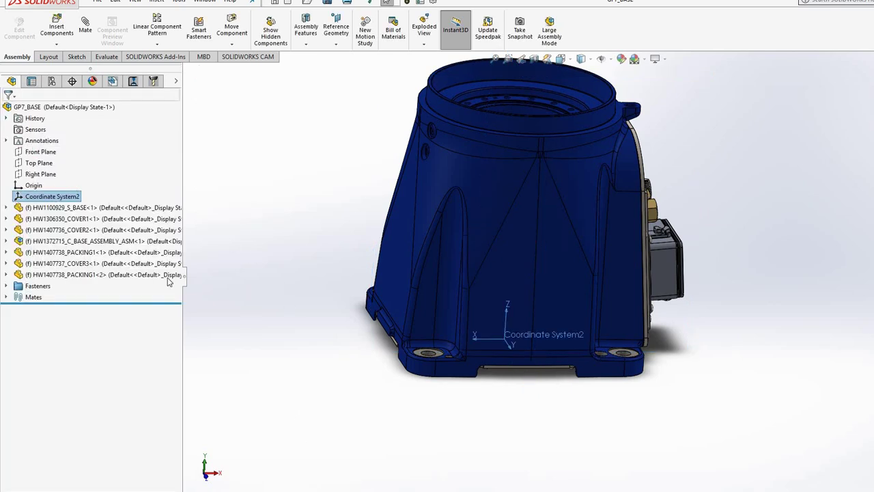
Rename the new coordinate system in GP7_BASE as base_link.
{"action": "left_click", "coordinate": [44, 197]}
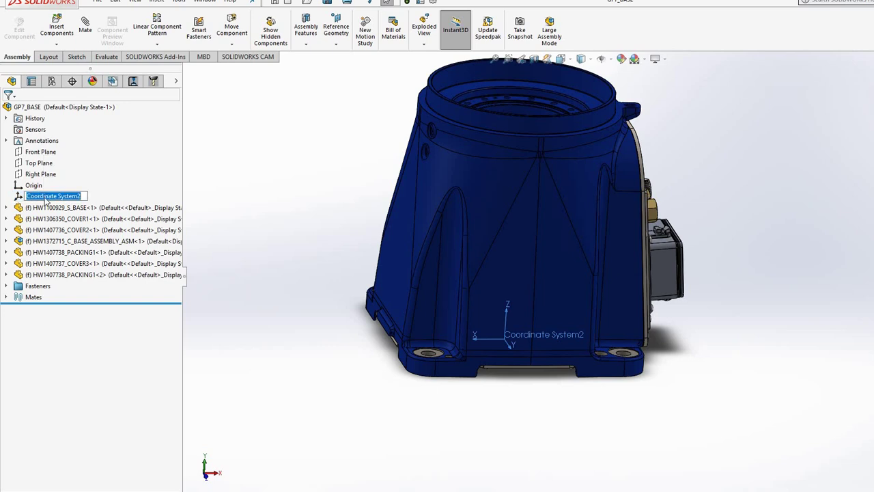
{"action": "type", "text": "base_link"}
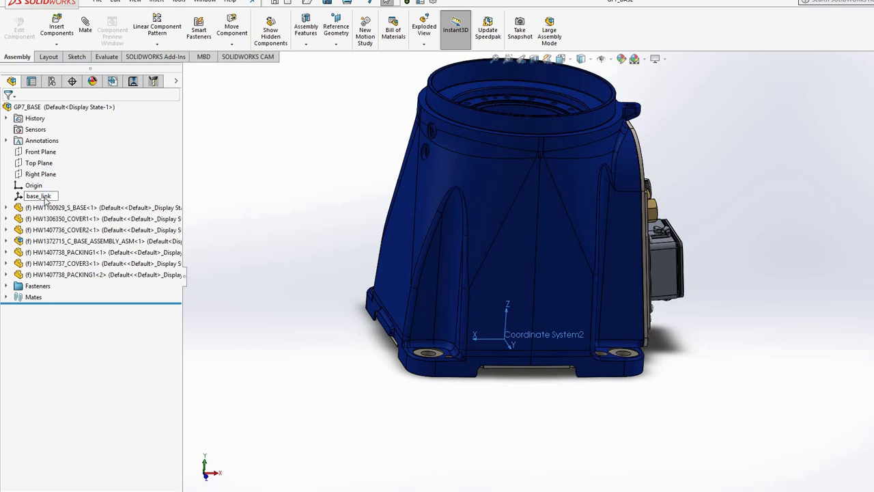
{"action": "key", "text": "Return"}
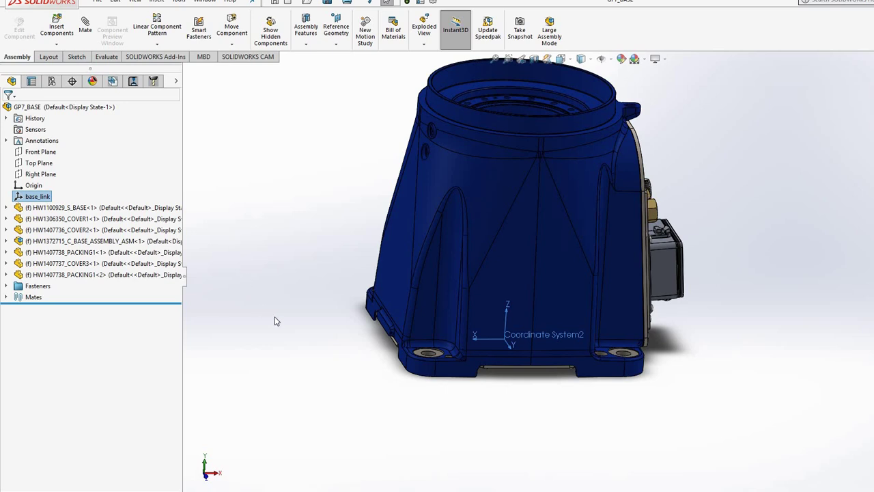
{"action": "middle_click_drag", "start_coordinate": [398, 344], "coordinate": [406, 427]}
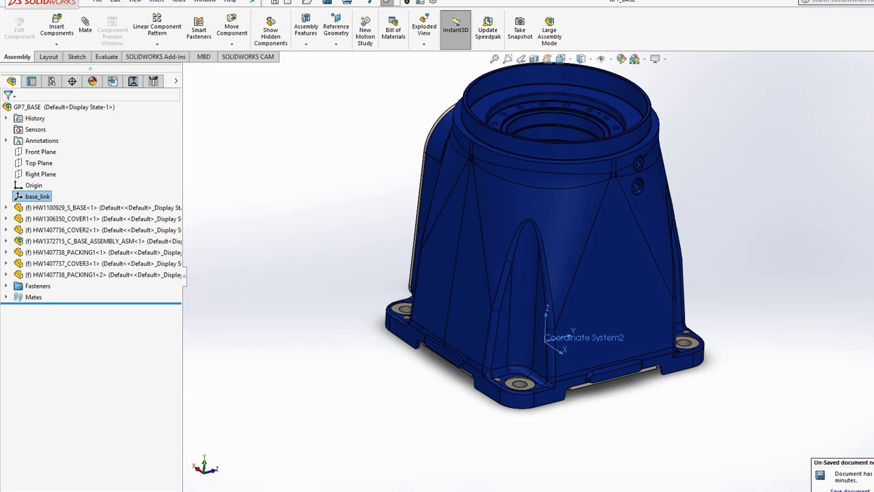
Return to the GP7 Robot assembly, expand GP7_BASE, and examine the base_link coordinate system at the foot of the robot.
{"action": "left_click", "coordinate": [164, 467]}
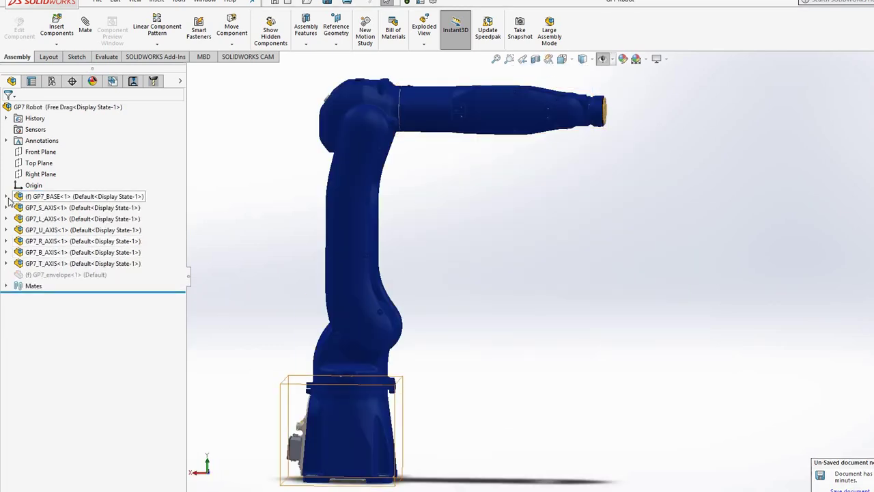
{"action": "left_click", "coordinate": [6, 197]}
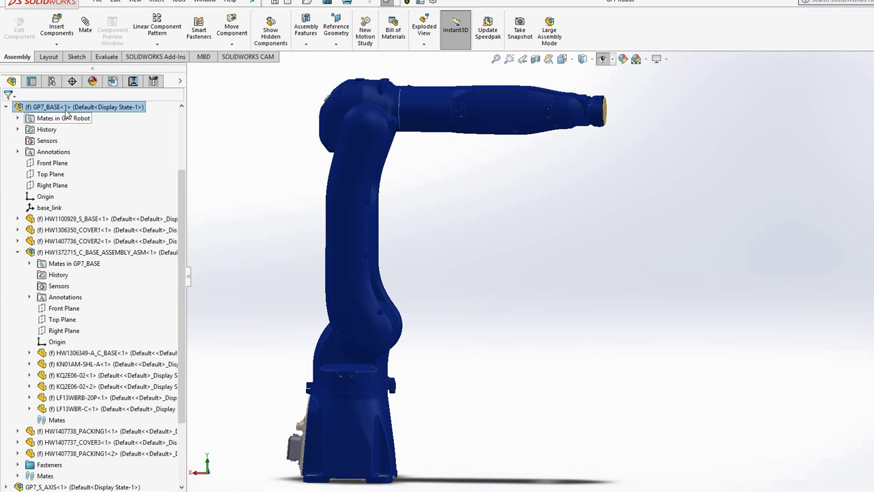
{"action": "left_click", "coordinate": [62, 108]}
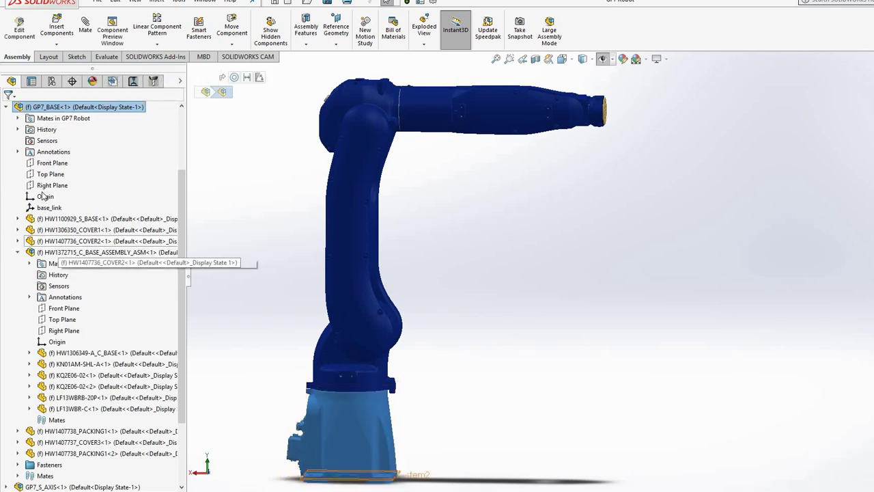
{"action": "left_click", "coordinate": [42, 208]}
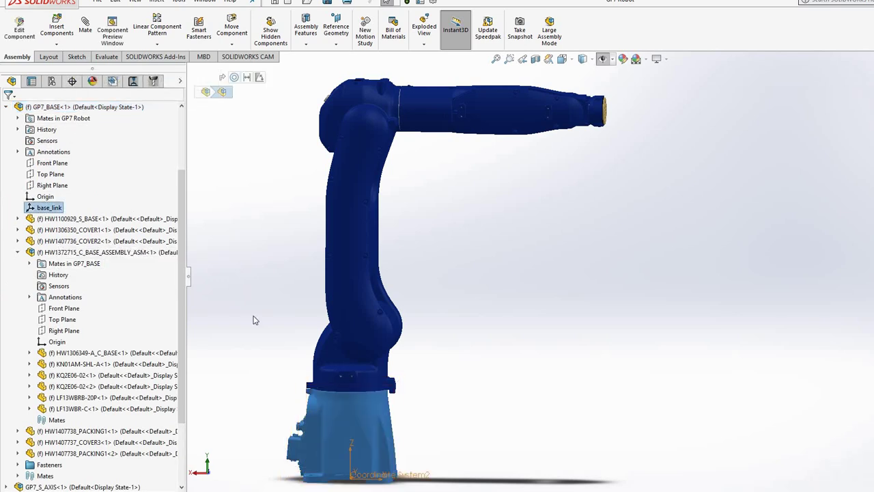
{"action": "scroll", "coordinate": [580, 277], "scroll_direction": "up", "scroll_amount": 3}
{"action": "scroll", "coordinate": [523, 362], "scroll_direction": "down", "scroll_amount": 5}
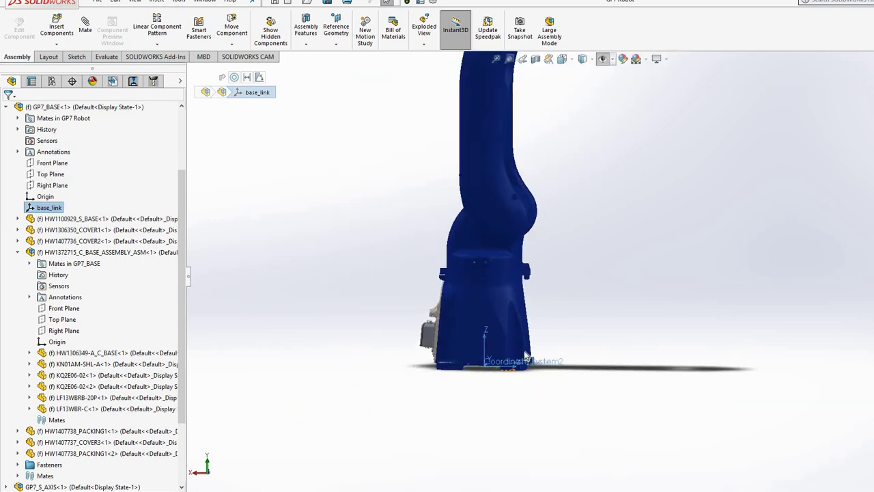
Examine the base_link coordinate system relative to the robot's base, and collapse the GP7_BASE subassembly.
{"action": "middle_click_drag", "start_coordinate": [523, 411], "coordinate": [451, 345]}
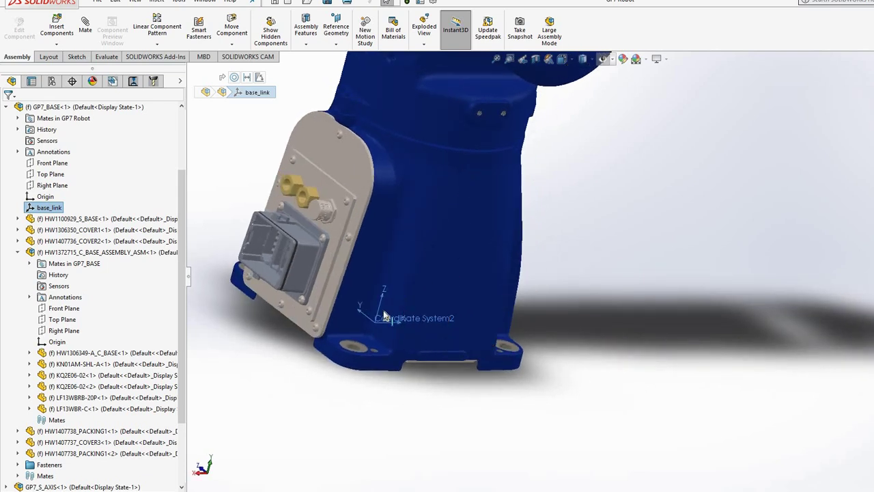
{"action": "key", "text": "f"}
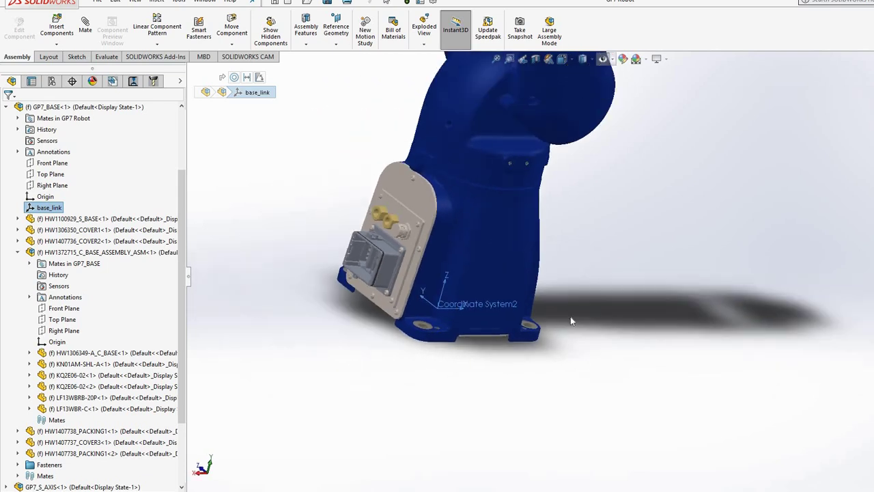
{"action": "scroll", "coordinate": [641, 162], "scroll_direction": "down", "scroll_amount": 2}
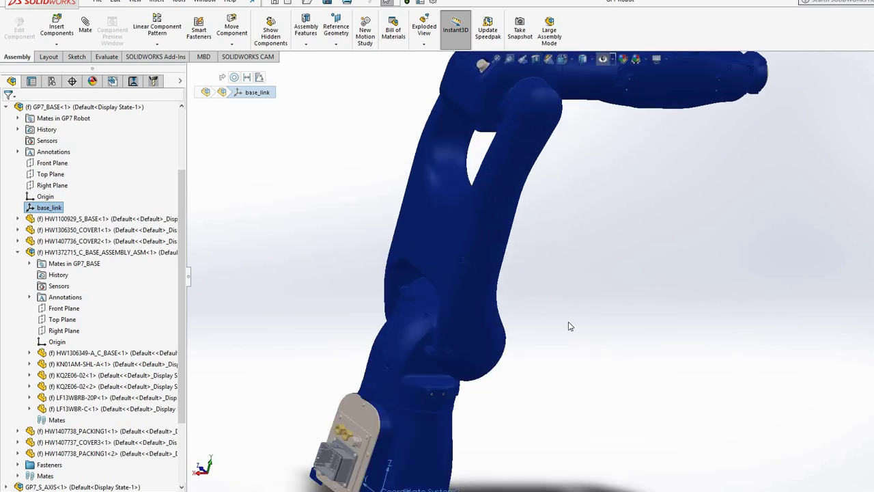
{"action": "middle_click_drag", "start_coordinate": [531, 297], "coordinate": [491, 245]}
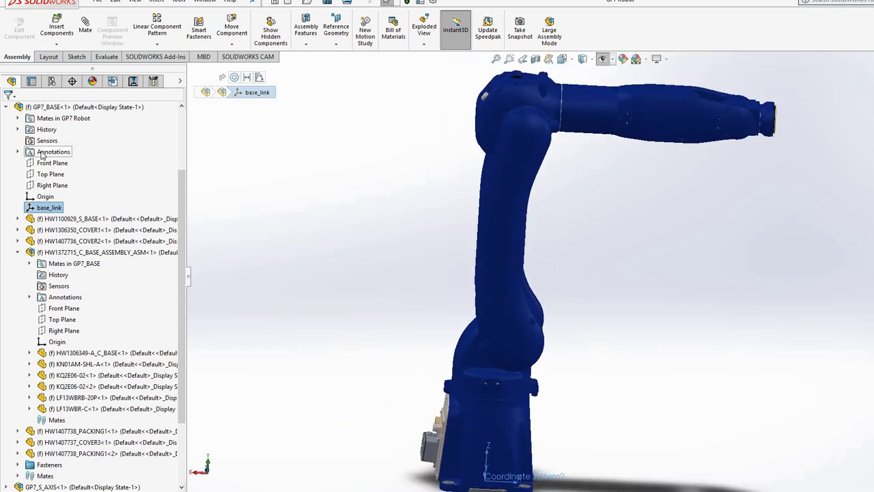
{"action": "scroll", "coordinate": [41, 155], "scroll_direction": "up", "scroll_amount": 3}
{"action": "left_click", "coordinate": [7, 196]}
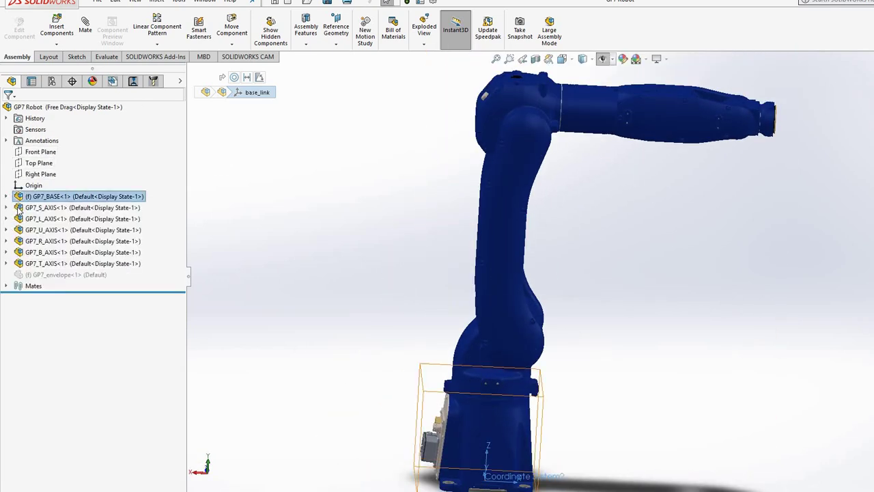
Expand GP7_S_AXIS, examine where its link_s_cs coordinate system sits on the robot, and collapse the subassembly.
{"action": "left_click", "coordinate": [39, 209]}
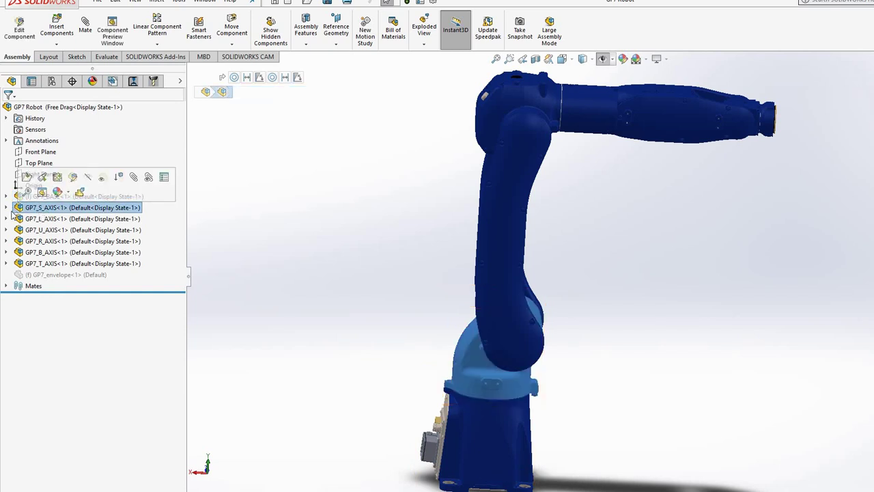
{"action": "left_click", "coordinate": [6, 207]}
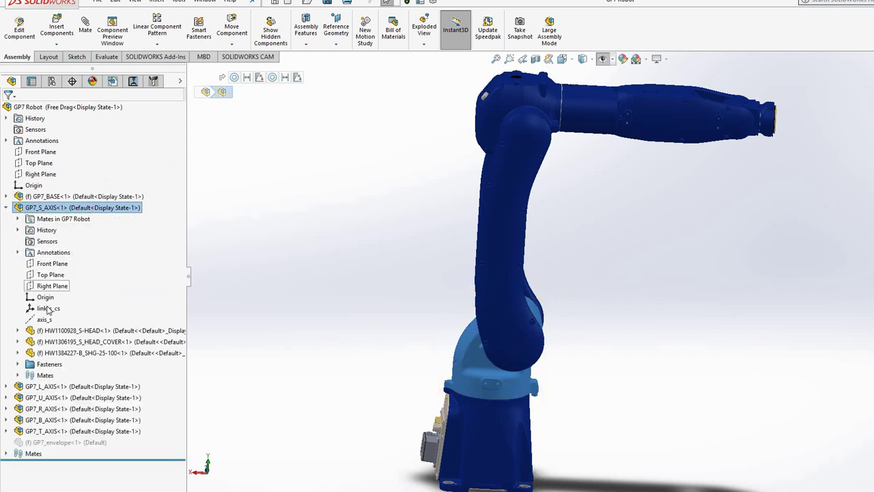
{"action": "left_click", "coordinate": [61, 309]}
{"action": "mouse_move", "coordinate": [523, 311]}
{"action": "middle_mouse_down"}
{"action": "mouse_move", "coordinate": [512, 294]}
{"action": "mouse_move", "coordinate": [528, 316]}
{"action": "middle_mouse_up"}
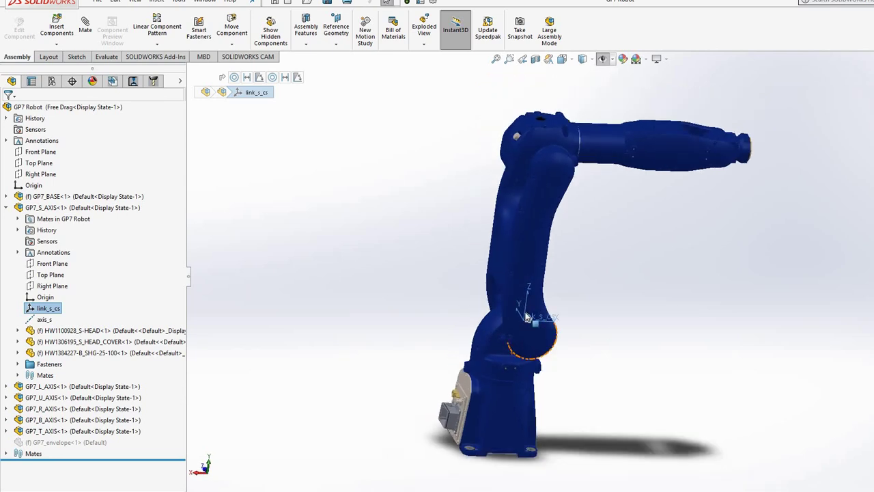
{"action": "left_click", "coordinate": [6, 208]}
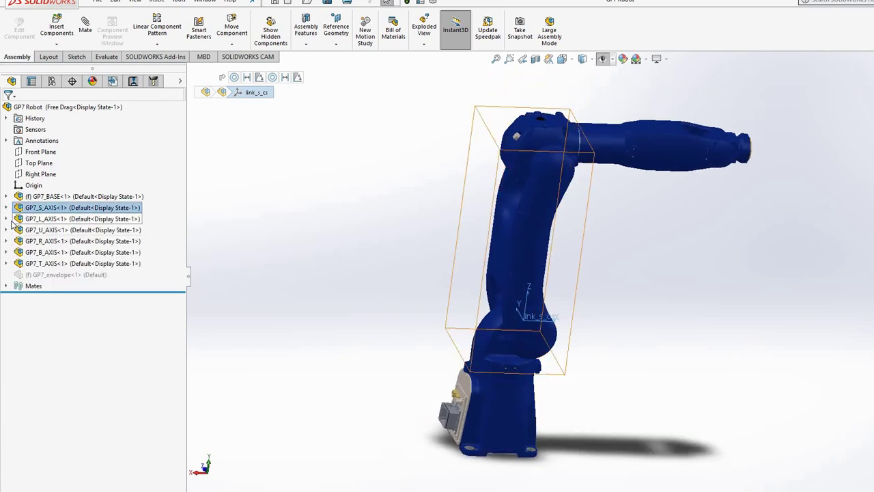
Expand GP7_L_AXIS, examine the position of its link_l_cs coordinate system, and collapse the subassembly.
{"action": "left_click", "coordinate": [8, 220]}
{"action": "left_click", "coordinate": [7, 218]}
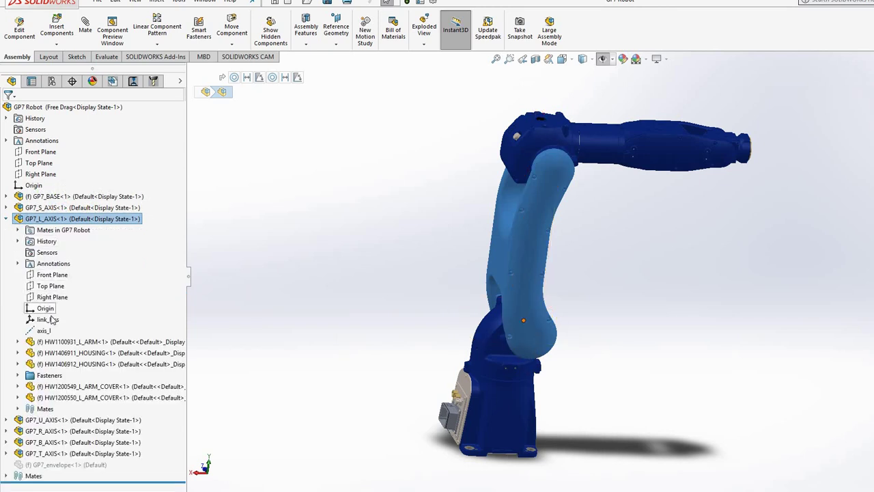
{"action": "left_click", "coordinate": [49, 319]}
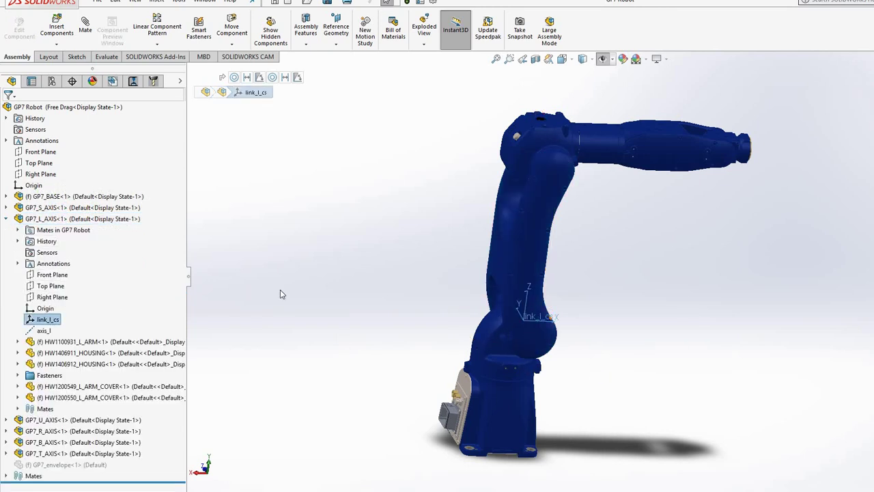
{"action": "left_click", "coordinate": [6, 219]}
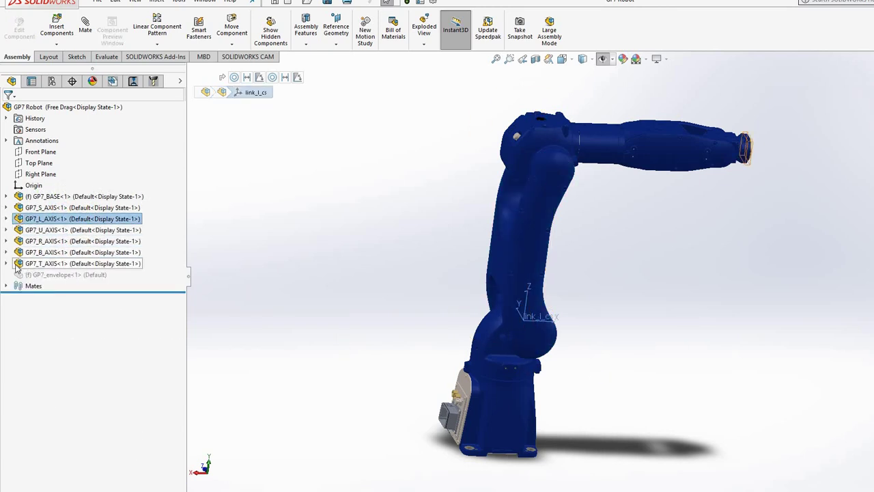
Expand GP7_T_AXIS, examine the link_t_cs coordinate system at the end flange, and collapse the subassembly.
{"action": "left_click", "coordinate": [8, 264]}
{"action": "left_click", "coordinate": [7, 263]}
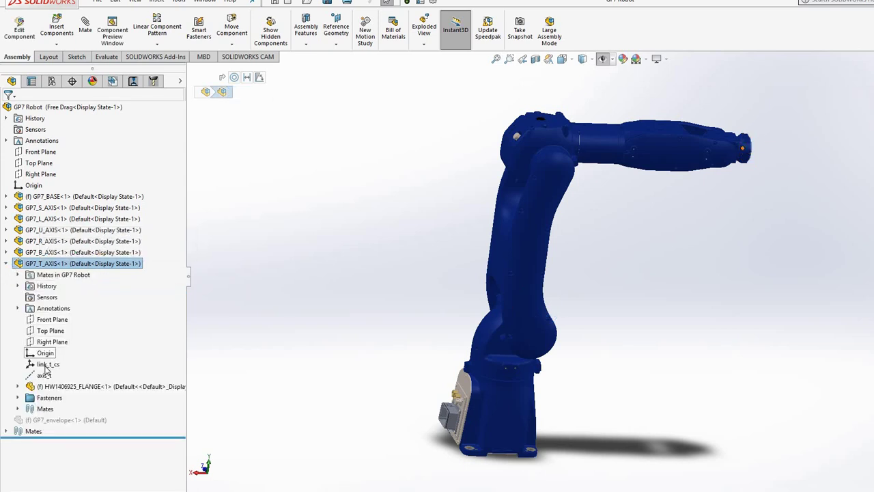
{"action": "left_click", "coordinate": [48, 364]}
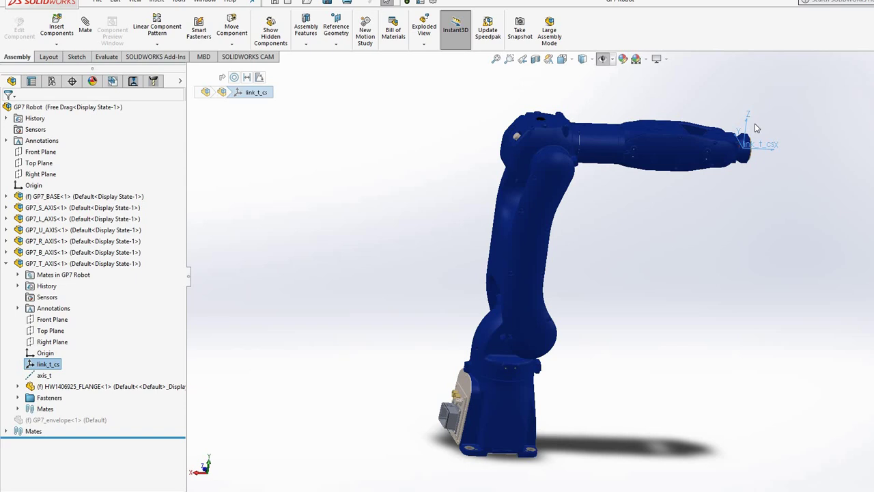
{"action": "left_click", "coordinate": [6, 264]}
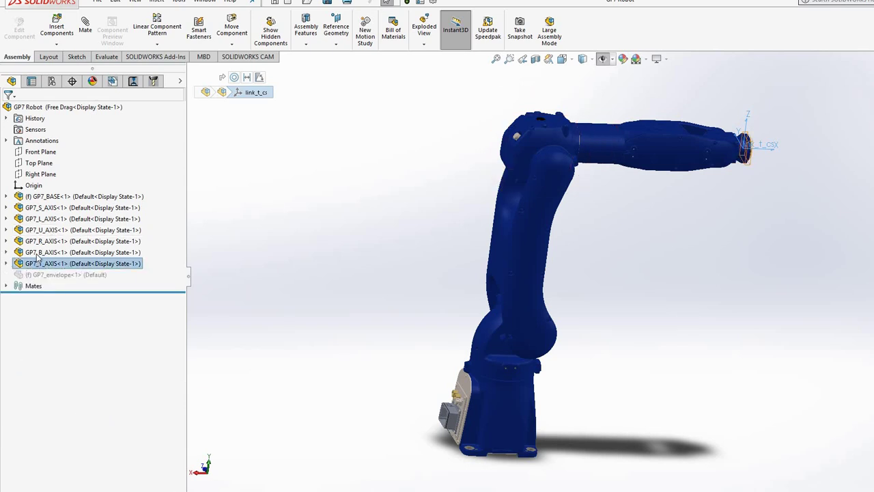
Highlight the GP7_B_AXIS and GP7_R_AXIS subassemblies in turn to see which arm sections they cover, and clear the selection.
{"action": "left_click", "coordinate": [21, 252]}
{"action": "left_click", "coordinate": [22, 242]}
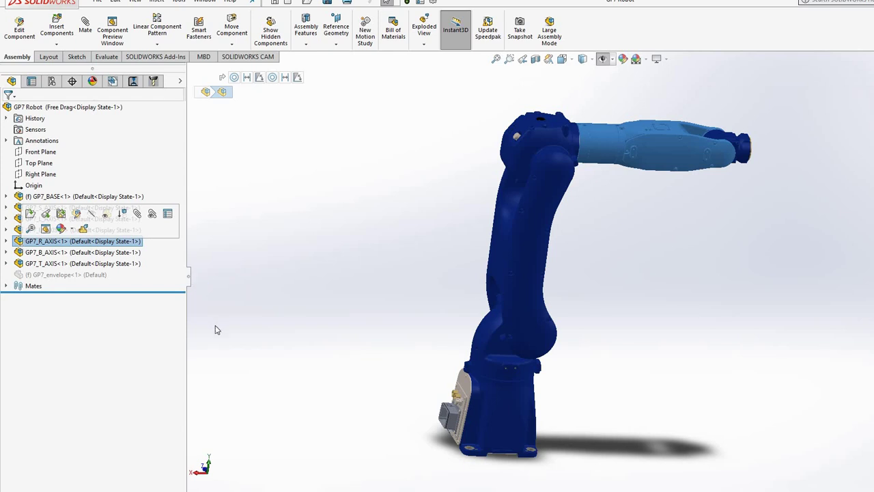
{"action": "left_click", "coordinate": [337, 347]}
{"action": "middle_click_drag", "start_coordinate": [313, 332], "coordinate": [704, 433]}
{"action": "scroll", "coordinate": [692, 270], "scroll_direction": "up", "scroll_amount": 3}
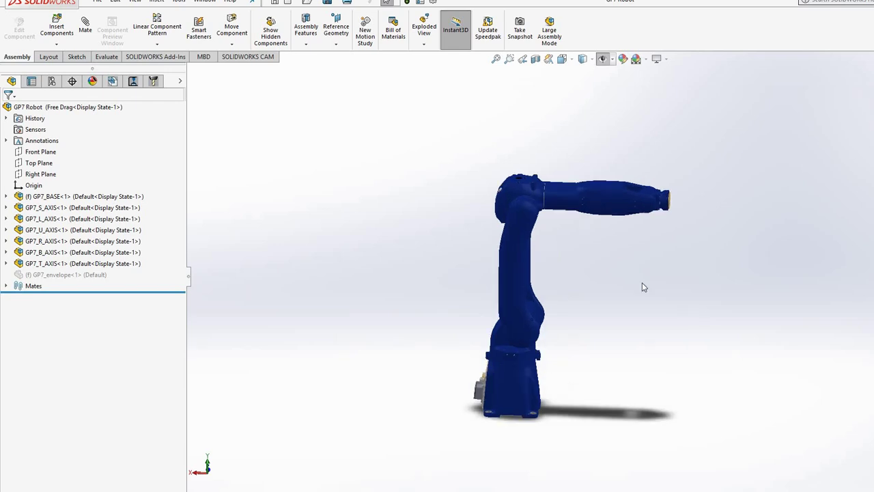
{"action": "scroll", "coordinate": [617, 386], "scroll_direction": "down", "scroll_amount": 3}
{"action": "scroll", "coordinate": [651, 314], "scroll_direction": "up", "scroll_amount": 3}
{"action": "scroll", "coordinate": [529, 403], "scroll_direction": "down", "scroll_amount": 3}
{"action": "scroll", "coordinate": [498, 411], "scroll_direction": "up", "scroll_amount": 2}
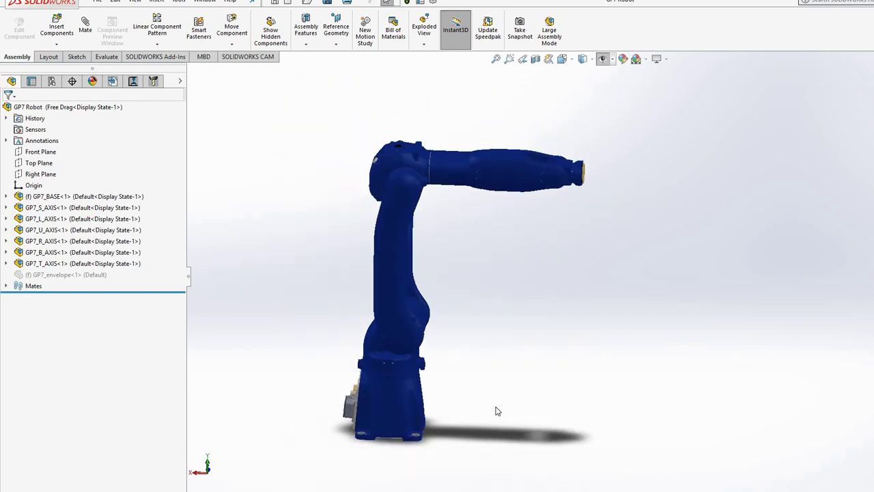
{"action": "middle_click_drag", "start_coordinate": [457, 414], "coordinate": [481, 395]}
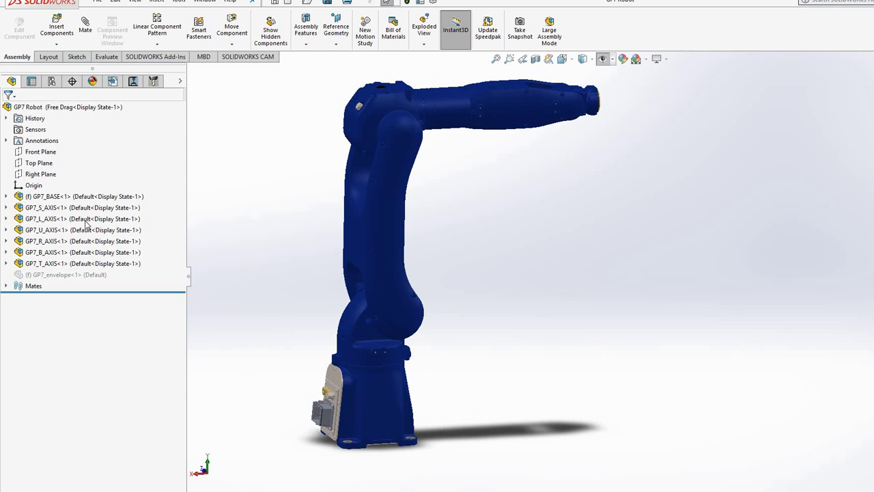
Examine both the link_s_cs coordinate system and the axis_s rotation axis in GP7_S_AXIS, and collapse the subassembly.
{"action": "left_click", "coordinate": [50, 208]}
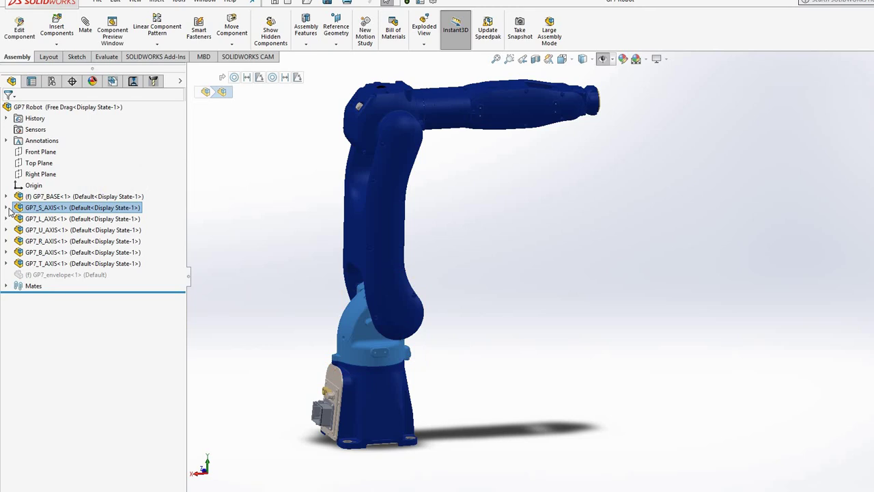
{"action": "left_click", "coordinate": [48, 310]}
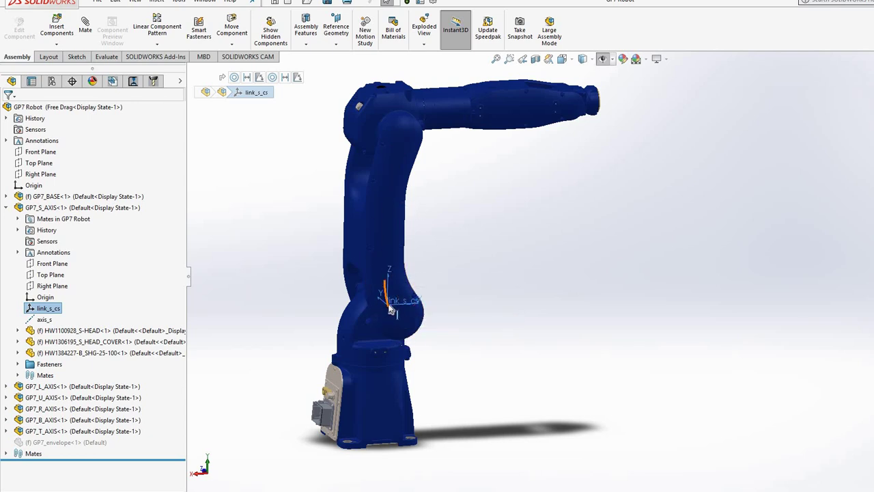
{"action": "left_click", "coordinate": [44, 319]}
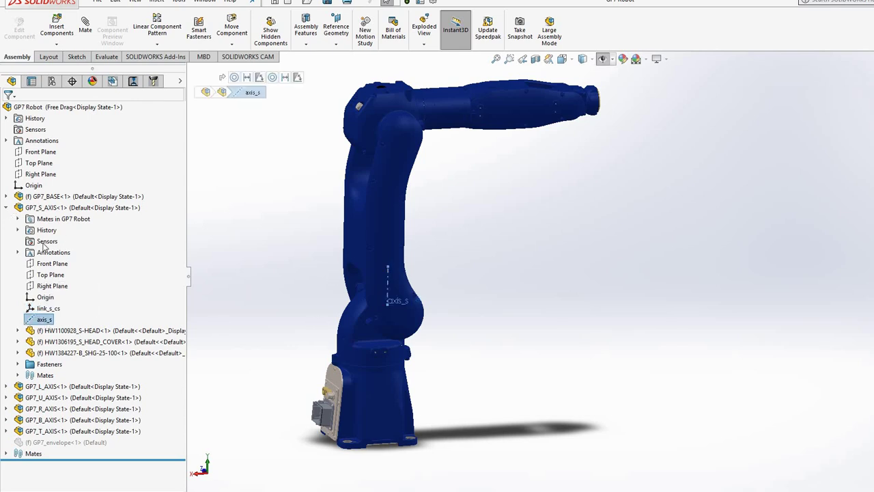
{"action": "key", "text": "shift+c"}
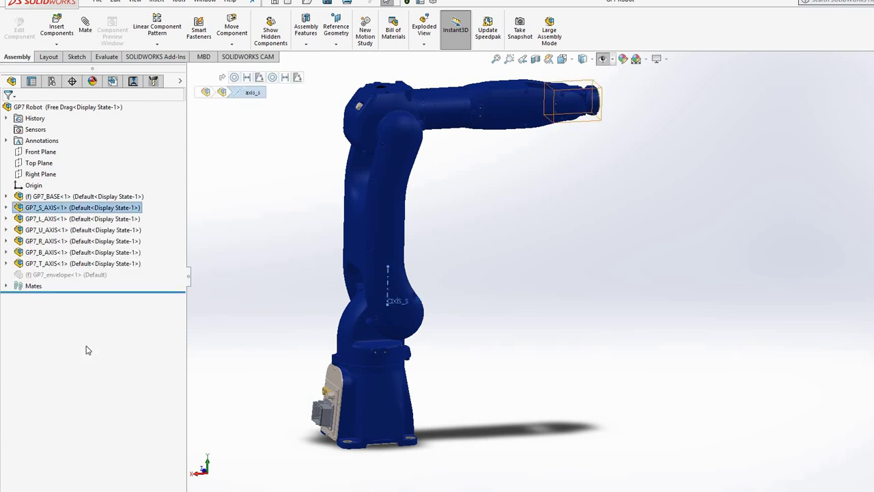
Examine both the link_l_cs coordinate system and the axis_l rotation axis in GP7_L_AXIS, and collapse the subassembly.
{"action": "left_click", "coordinate": [80, 220]}
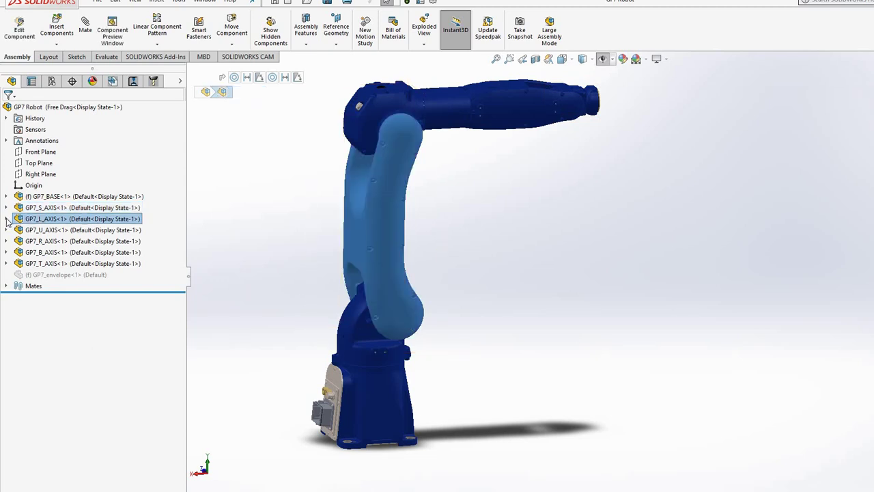
{"action": "left_click", "coordinate": [7, 220]}
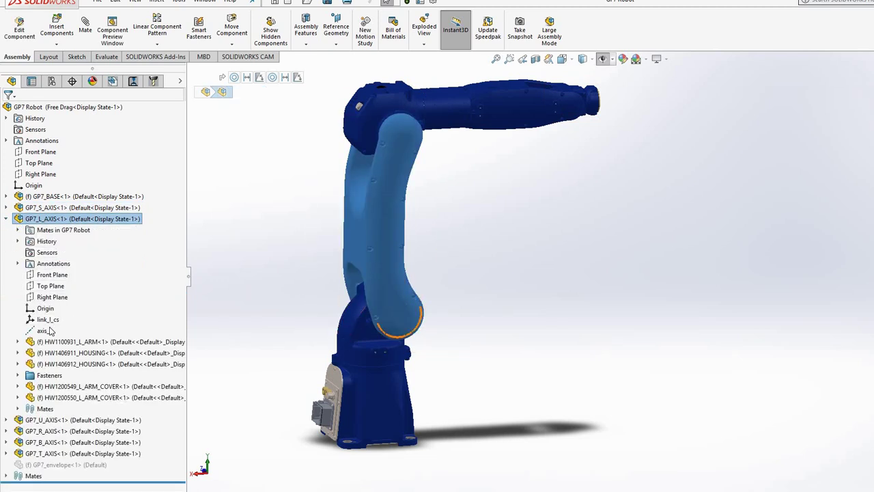
{"action": "left_click", "coordinate": [46, 321]}
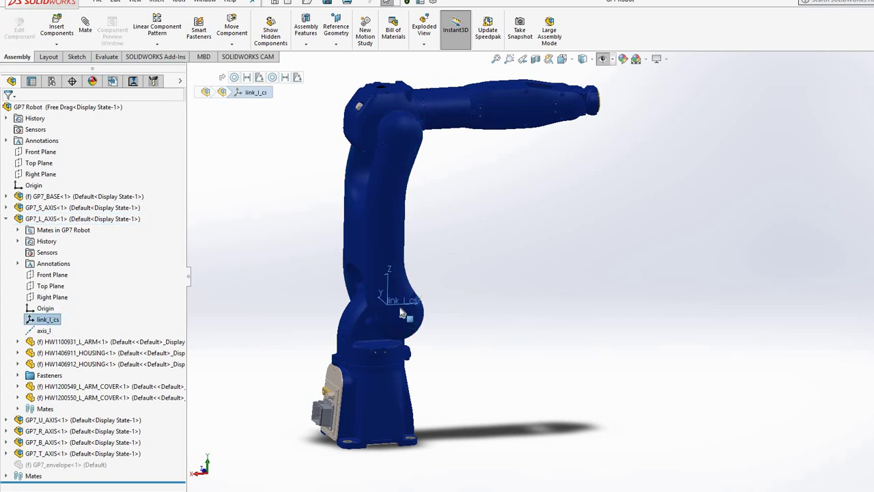
{"action": "left_click", "coordinate": [32, 330]}
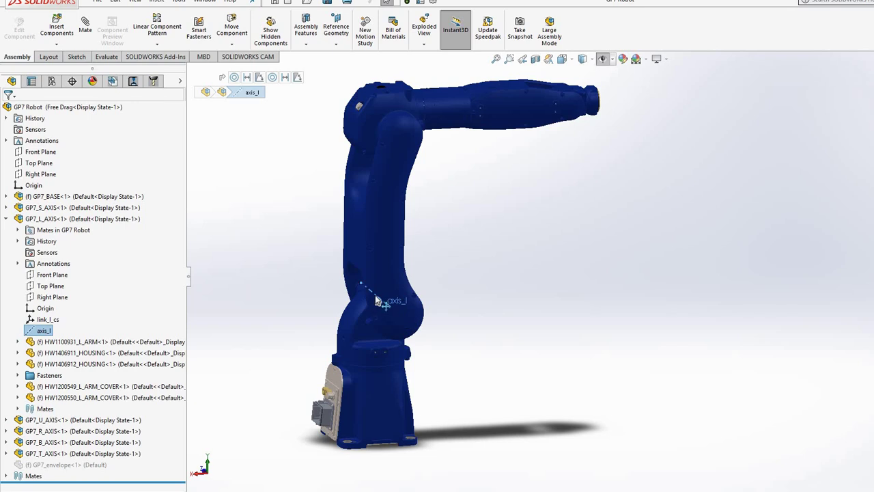
{"action": "left_click", "coordinate": [7, 219]}
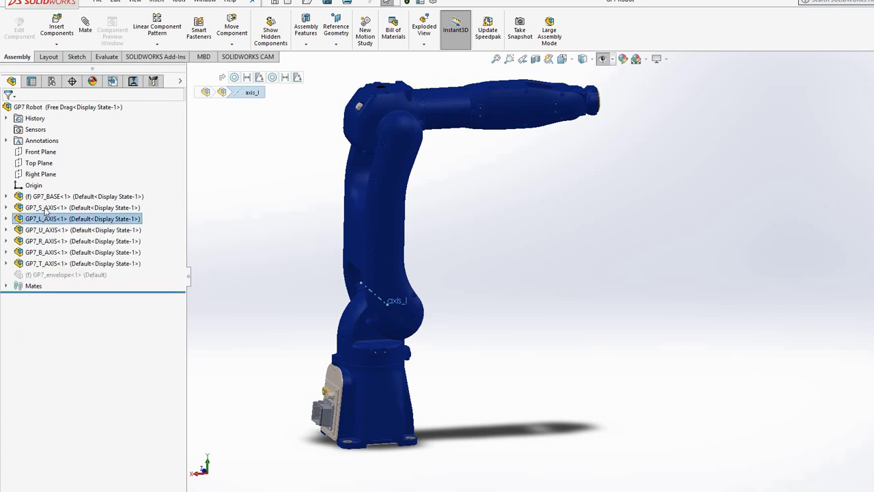
{"action": "left_click", "coordinate": [45, 208]}
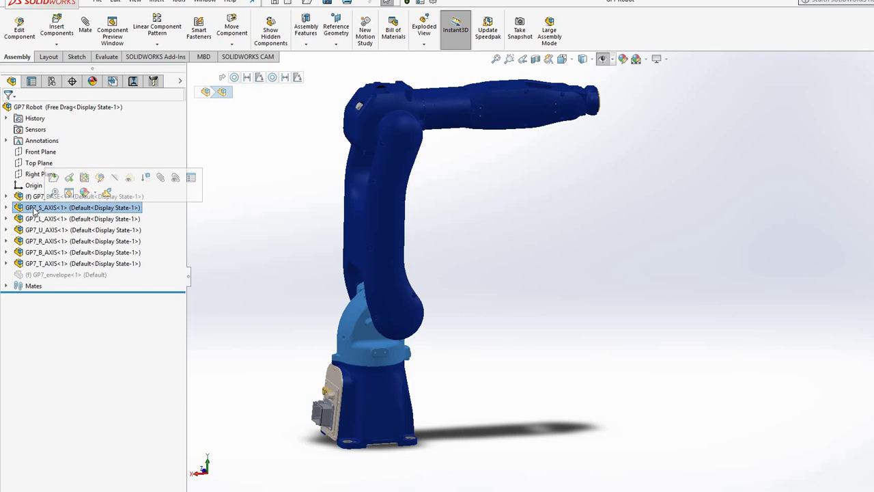
{"action": "left_click", "coordinate": [35, 212]}
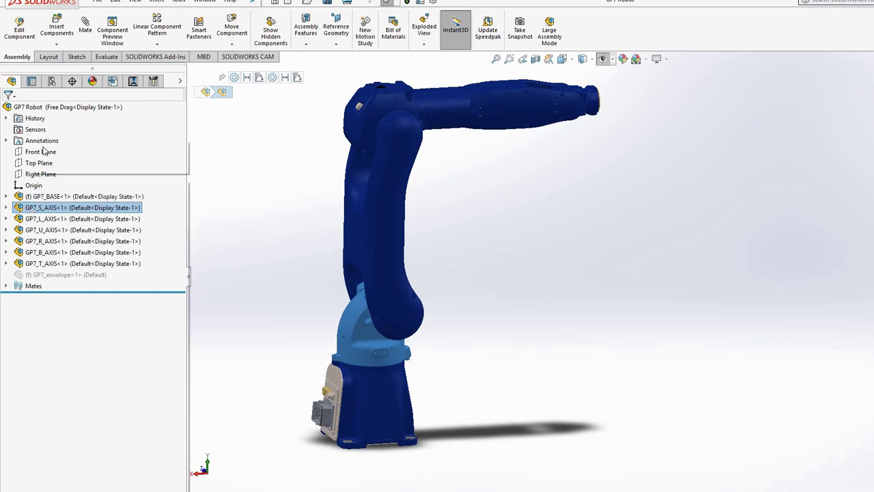
{"action": "right_click", "coordinate": [31, 214]}
{"action": "key", "text": "Escape"}
{"action": "key", "text": "Escape"}
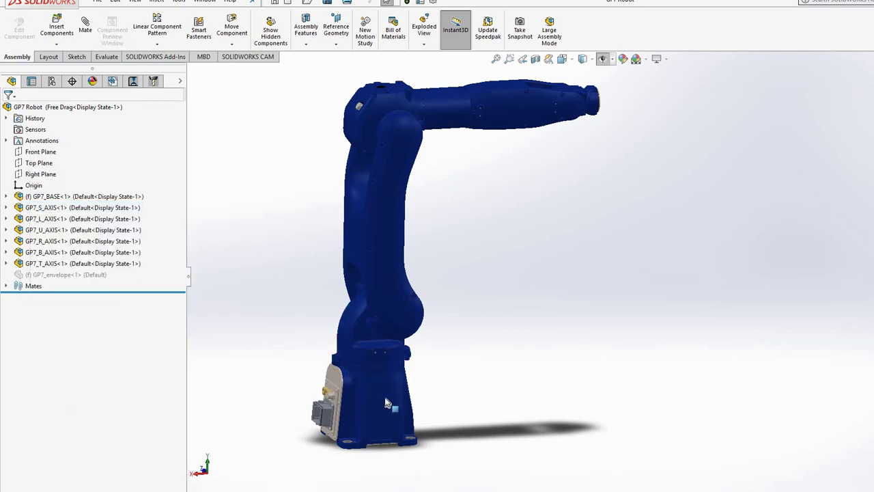
Highlight the GP7_S_AXIS subassembly on the robot, expand it, and examine its axis_s rotation axis.
{"action": "left_click", "coordinate": [39, 212]}
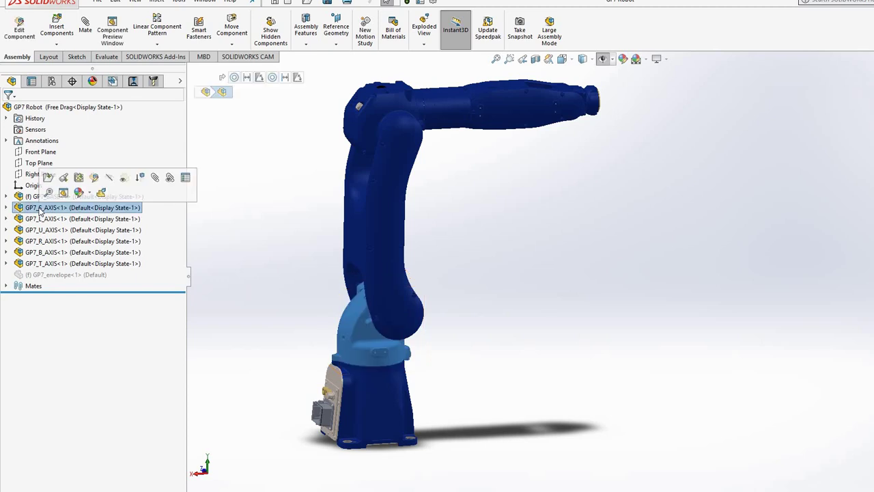
{"action": "scroll", "coordinate": [225, 471], "scroll_direction": "up", "scroll_amount": 2}
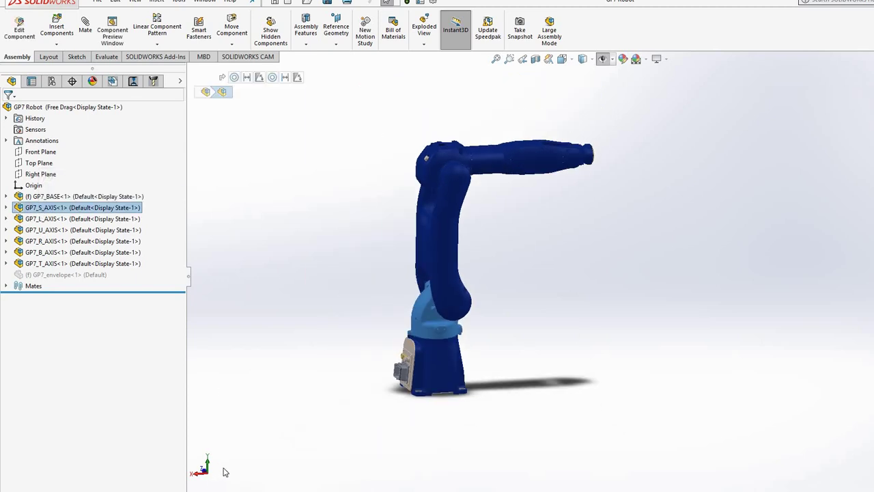
{"action": "scroll", "coordinate": [632, 177], "scroll_direction": "down", "scroll_amount": 4}
{"action": "key", "text": "f"}
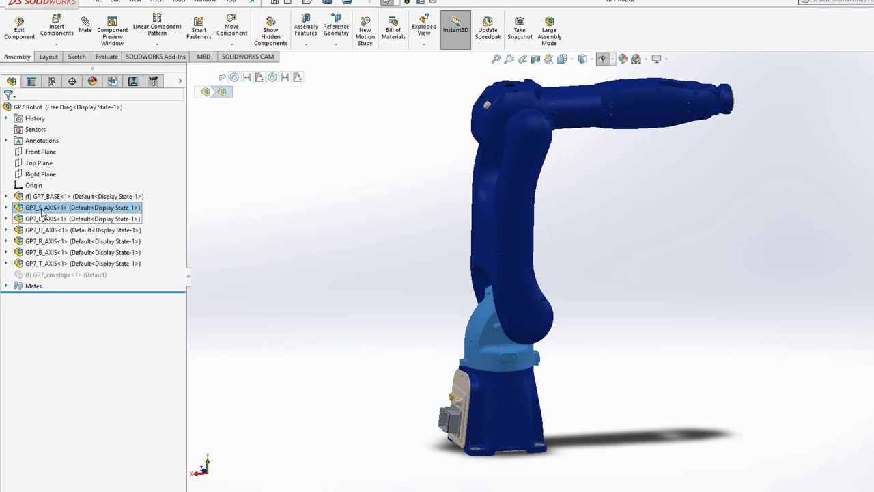
{"action": "left_click", "coordinate": [5, 208]}
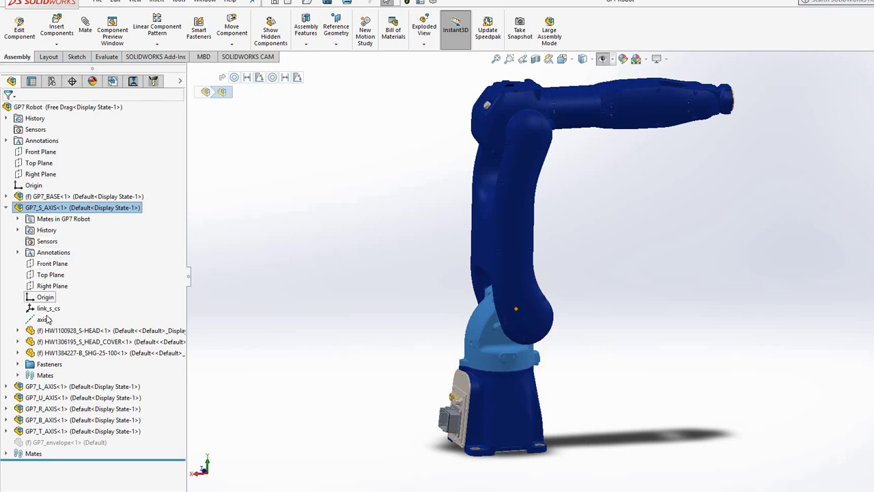
{"action": "left_click", "coordinate": [43, 319]}
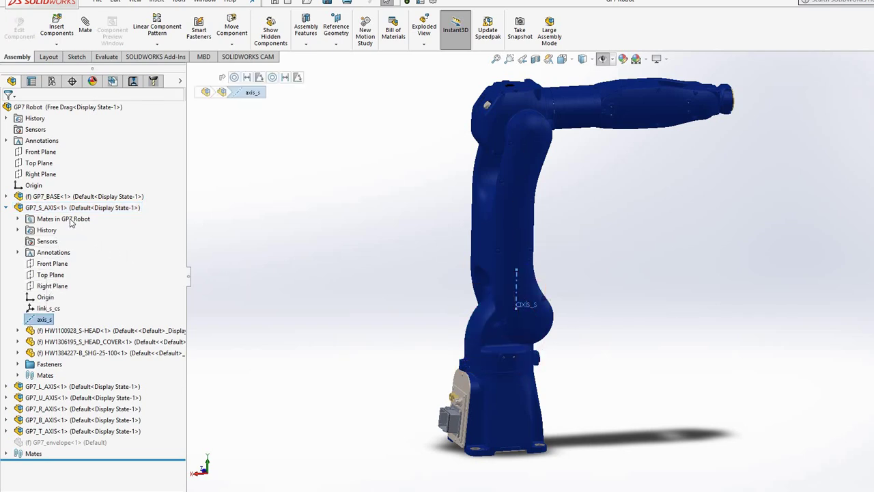
Open the GP7_S_AXIS subassembly in its own window.
{"action": "left_click", "coordinate": [36, 209]}
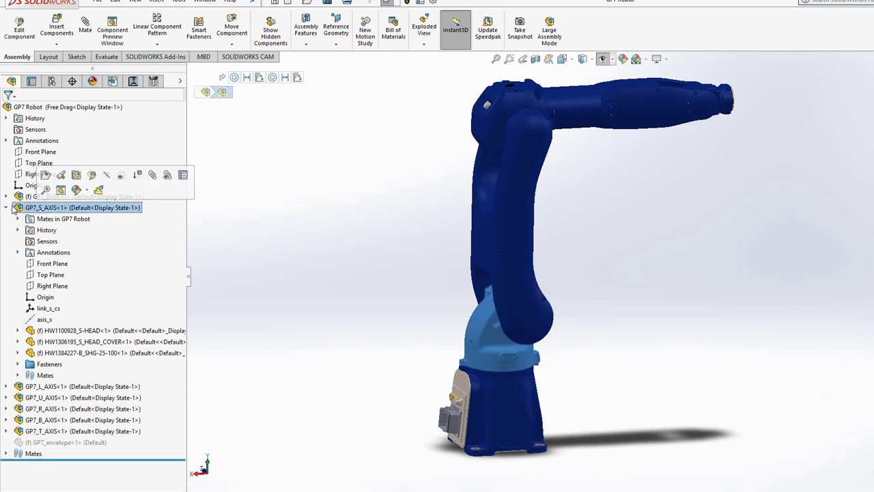
{"action": "right_click", "coordinate": [24, 209]}
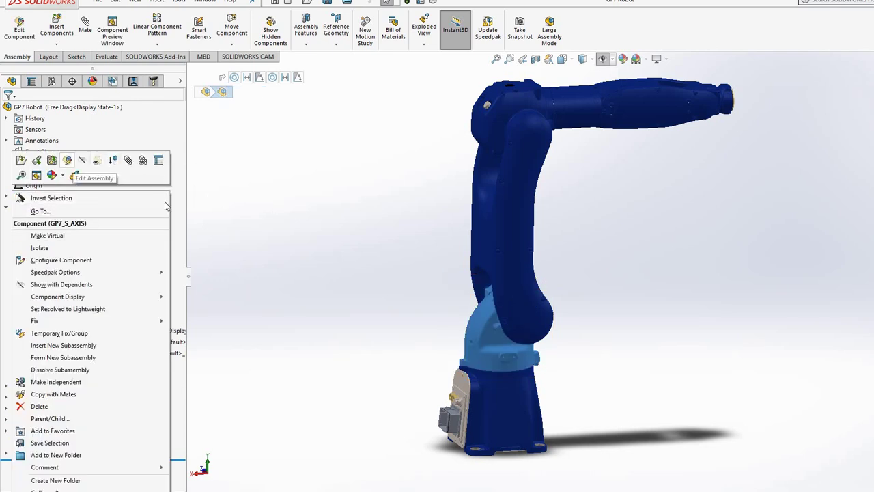
{"action": "left_click", "coordinate": [67, 160]}
{"action": "right_click", "coordinate": [40, 162]}
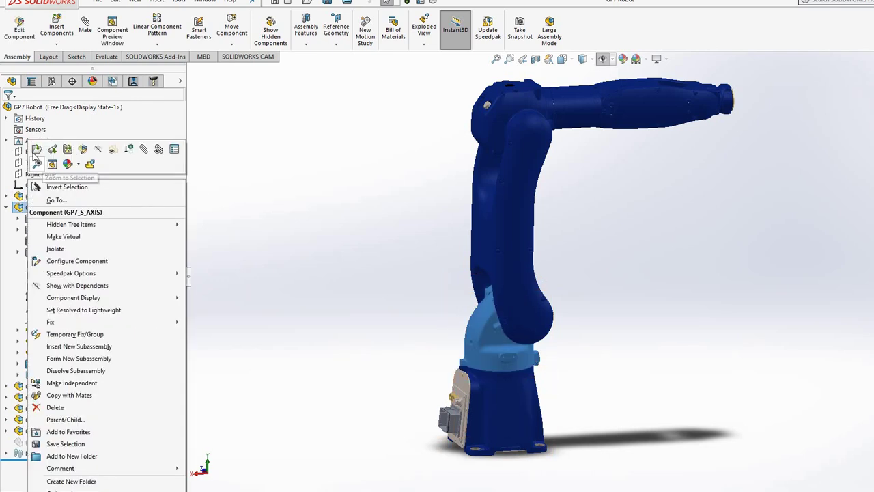
{"action": "left_click", "coordinate": [36, 157]}
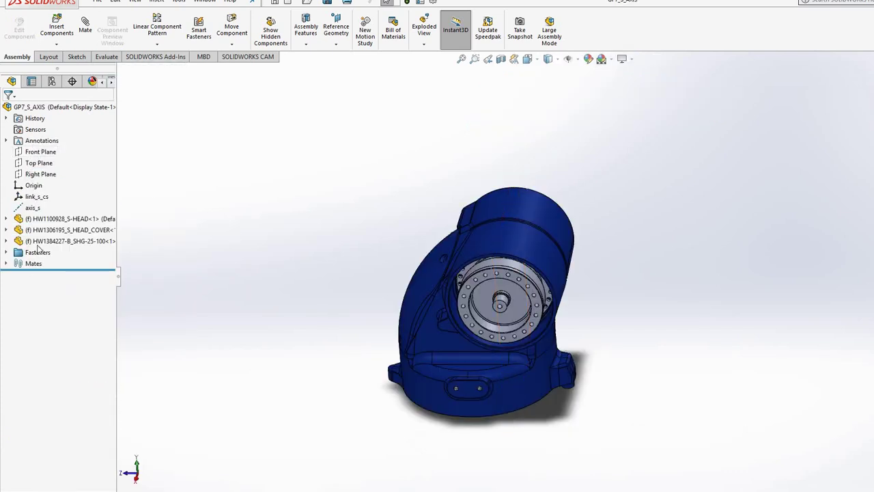
Delete the existing axis_s rotation axis from the GP7_S_AXIS subassembly.
{"action": "left_click", "coordinate": [31, 208]}
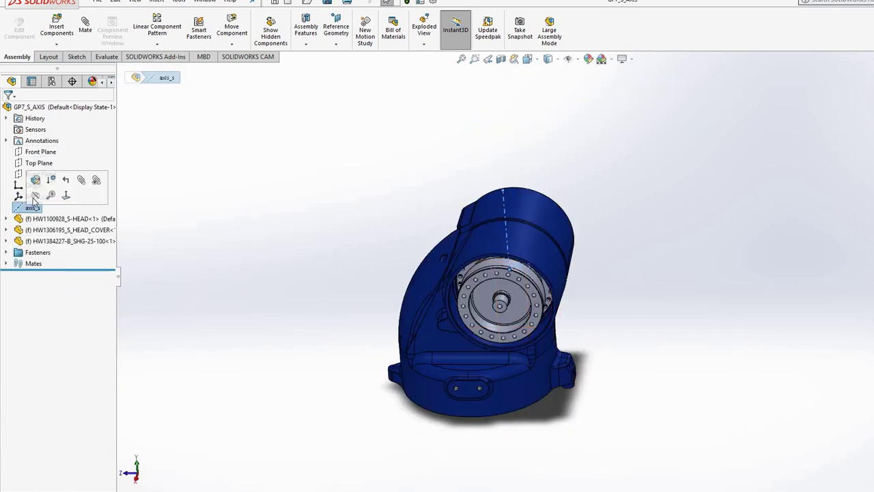
{"action": "right_click", "coordinate": [28, 209]}
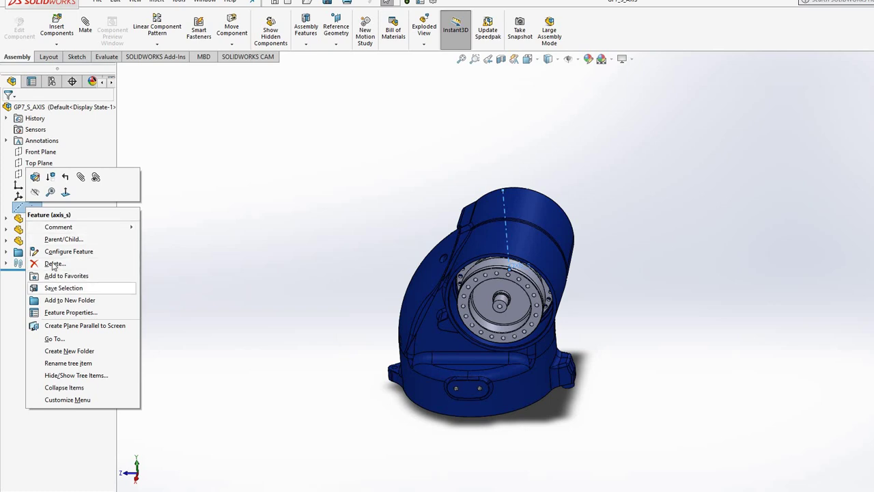
{"action": "key", "text": "Delete"}
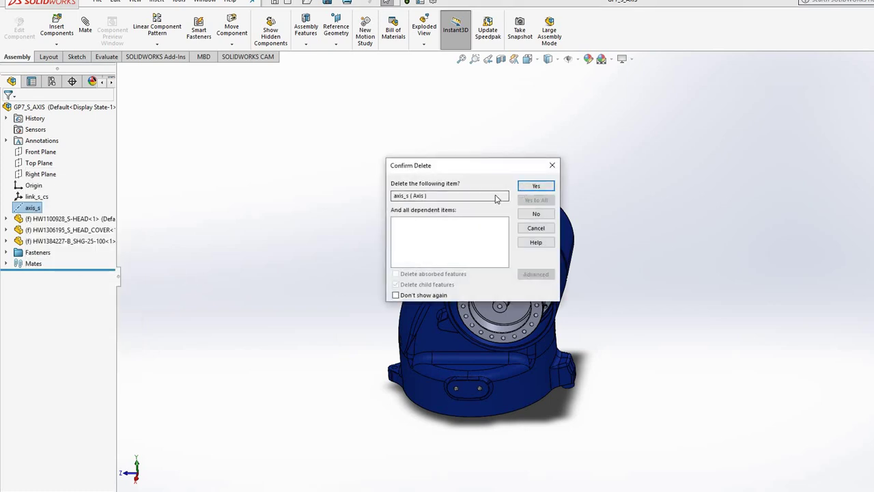
{"action": "key", "text": "Return"}
Examine the underside of the S-axis head and select the circular edge of its central bore.
{"action": "middle_click_drag", "start_coordinate": [279, 280], "coordinate": [410, 273]}
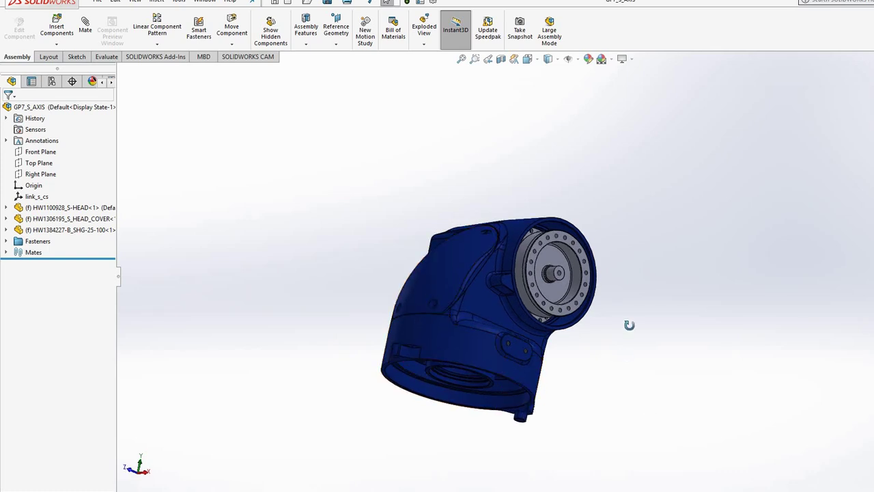
{"action": "middle_click_drag", "start_coordinate": [629, 324], "coordinate": [478, 366]}
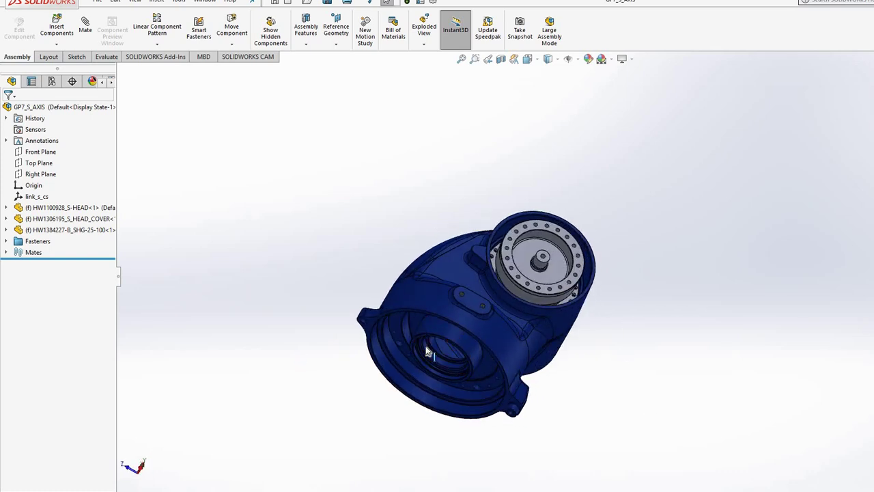
{"action": "left_click", "coordinate": [428, 356]}
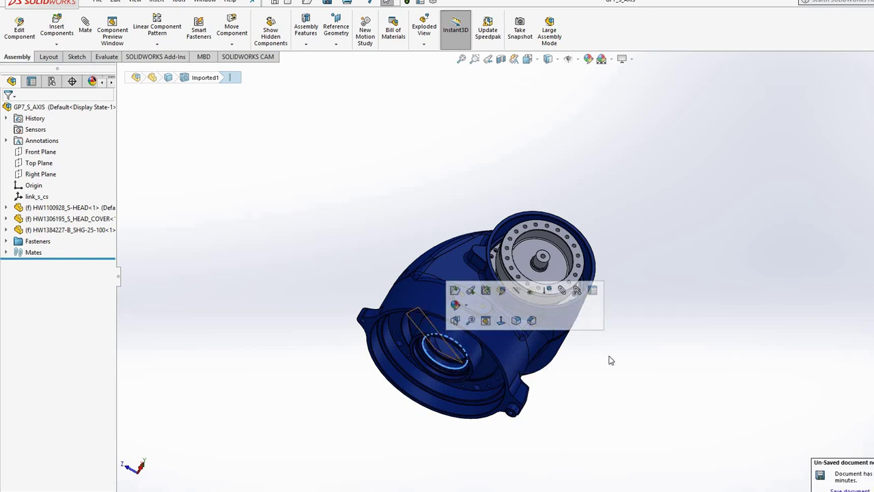
{"action": "middle_click_drag", "start_coordinate": [568, 401], "coordinate": [580, 346]}
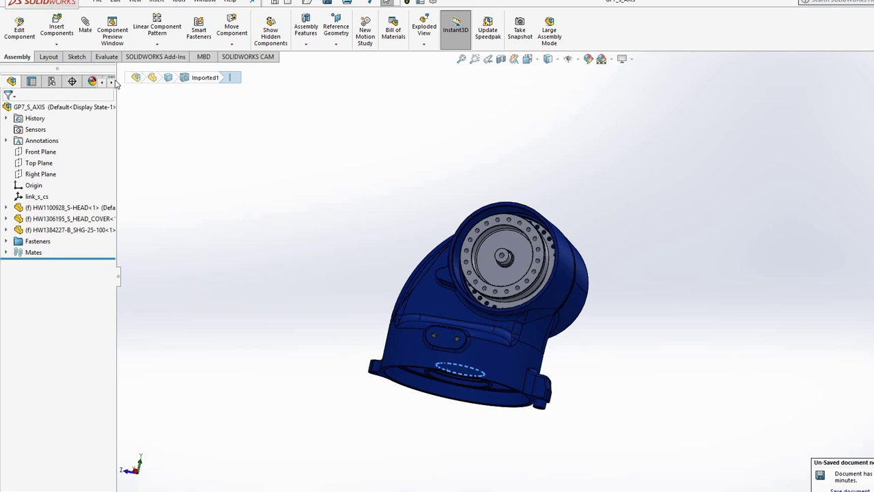
Create a reference axis through the origin and normal to the Top Plane, using the Point and Face/Plane option.
{"action": "left_click", "coordinate": [34, 185]}
{"action": "middle_click_drag", "start_coordinate": [354, 219], "coordinate": [274, 205]}
{"action": "left_click", "coordinate": [336, 45]}
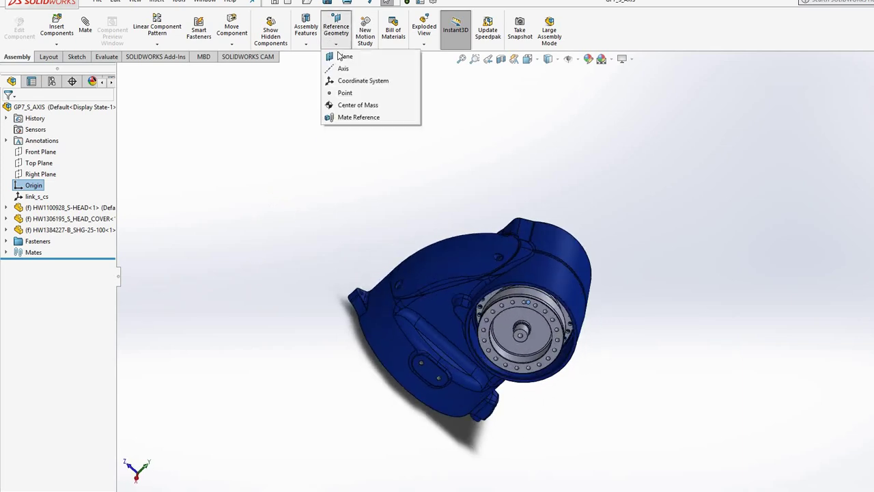
{"action": "left_click", "coordinate": [342, 69]}
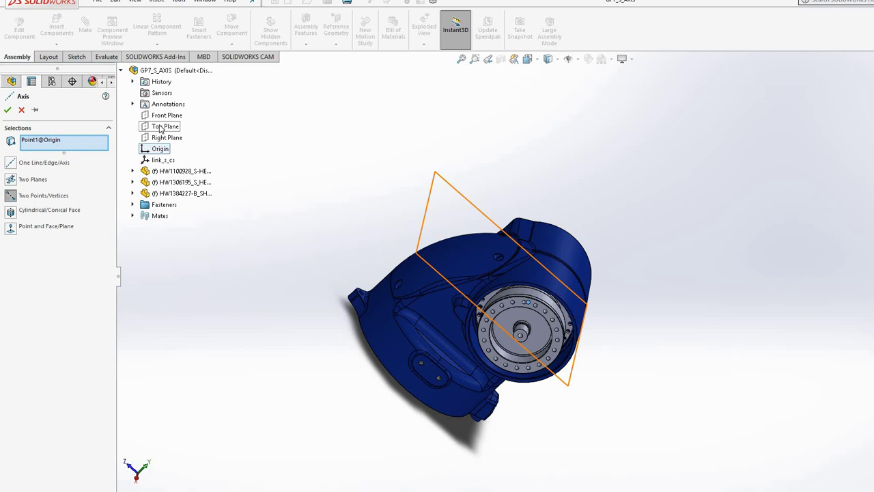
{"action": "left_click", "coordinate": [162, 127]}
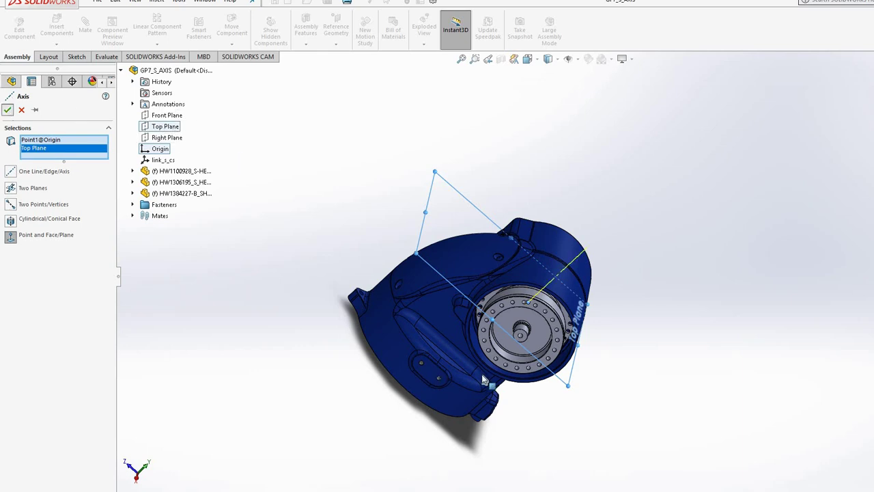
{"action": "key", "text": "Return"}
Rename the new reference axis as axis_s.
{"action": "middle_click_drag", "start_coordinate": [681, 209], "coordinate": [666, 335]}
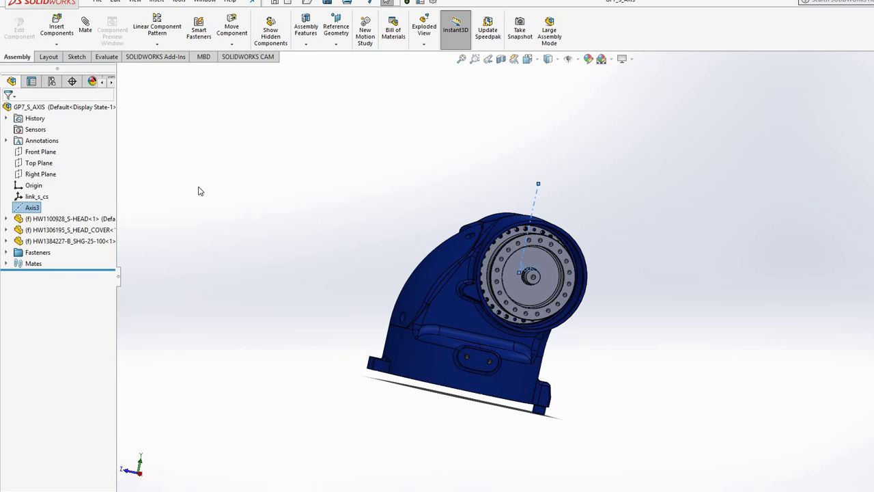
{"action": "left_click", "coordinate": [30, 207]}
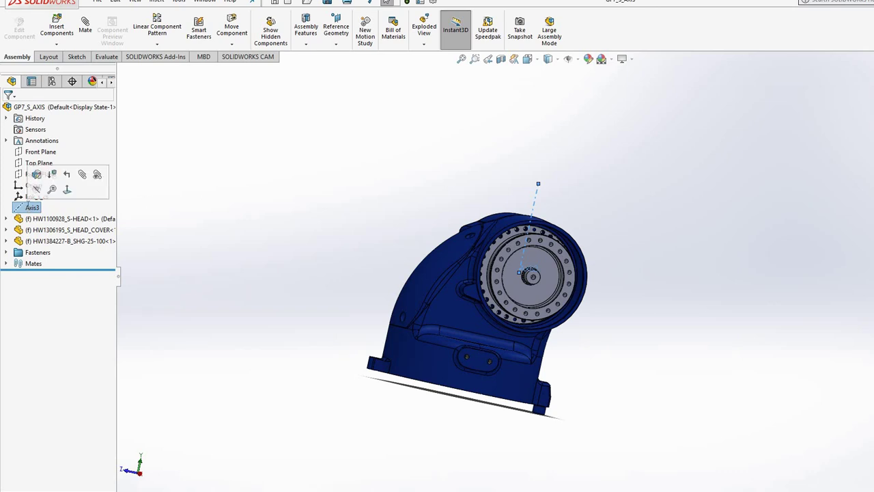
{"action": "type", "text": "a"}
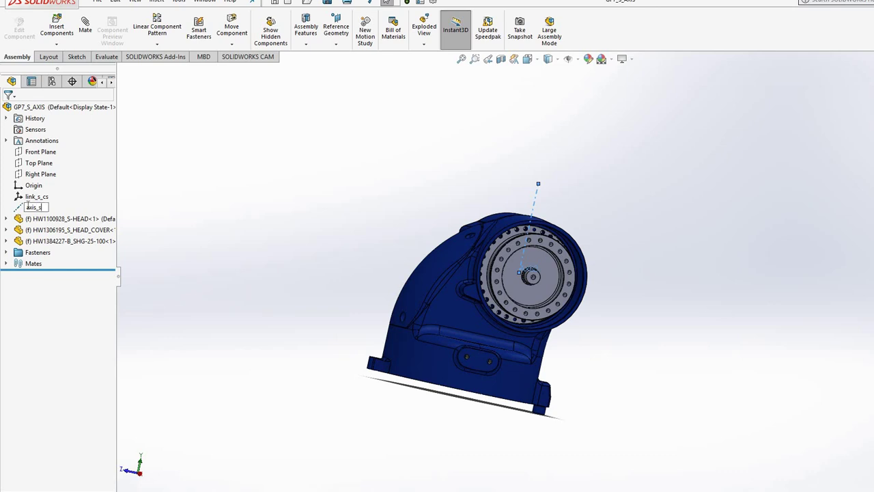
{"action": "left_click", "coordinate": [220, 213]}
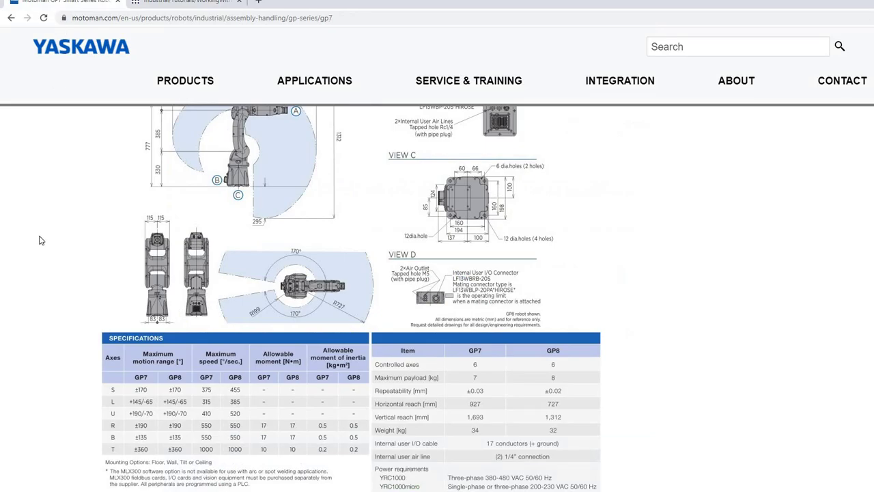
Examine the GP7 specifications table on the Yaskawa Motoman web page, and switch to the GP7 Robot assembly in SolidWorks.
{"action": "scroll", "coordinate": [82, 297], "scroll_direction": "down", "scroll_amount": 3}
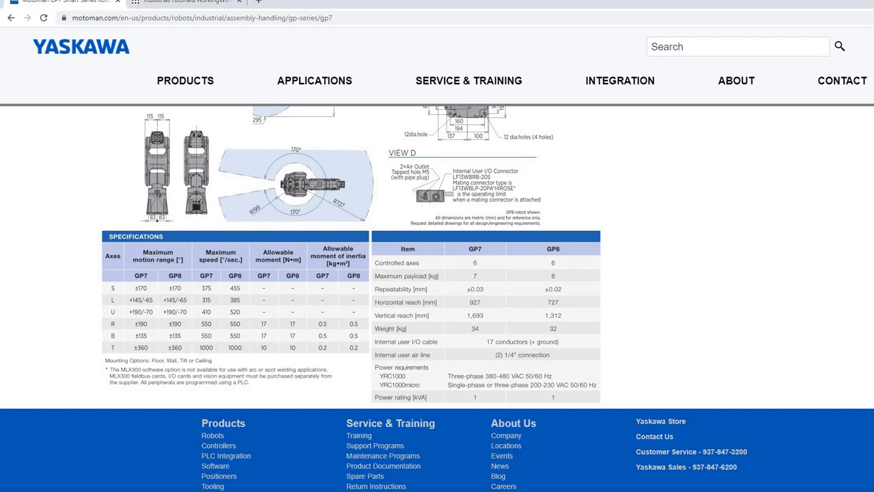
{"action": "mouse_move", "coordinate": [287, 491]}
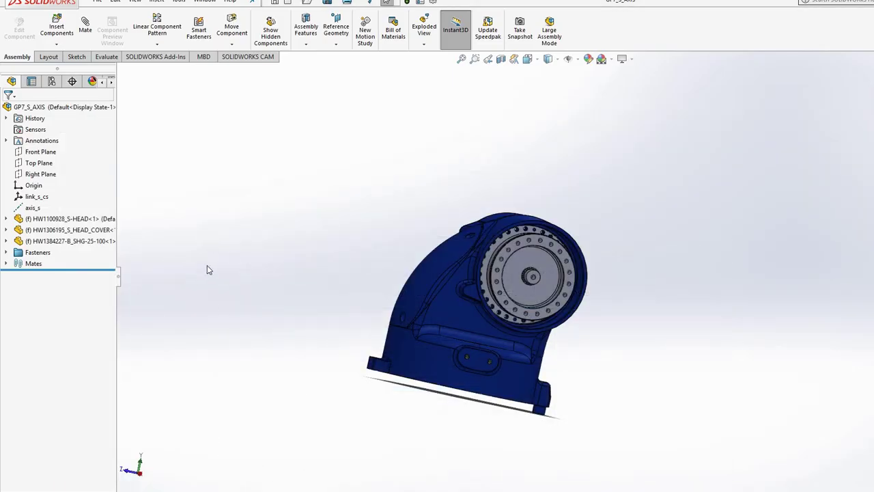
{"action": "left_click", "coordinate": [198, 473]}
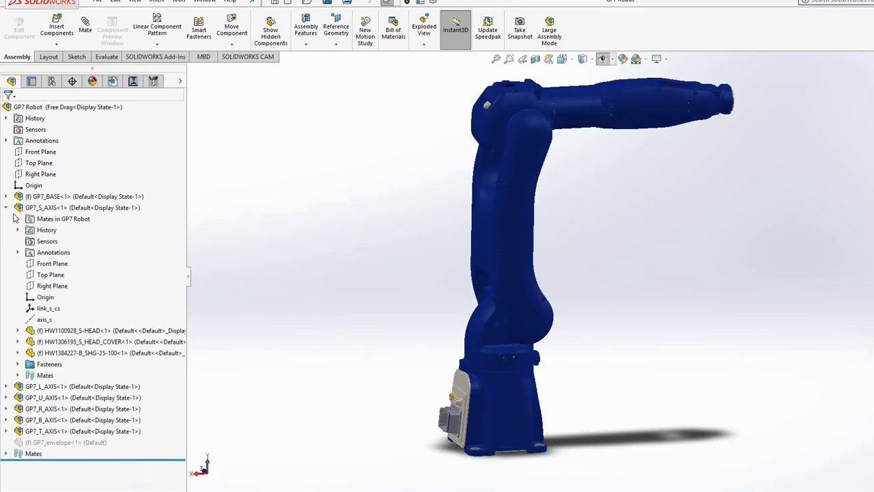
Compare link_s_cs with the recreated axis_s in GP7_S_AXIS, collapse the subassembly, and clear the selection.
{"action": "left_click", "coordinate": [42, 319]}
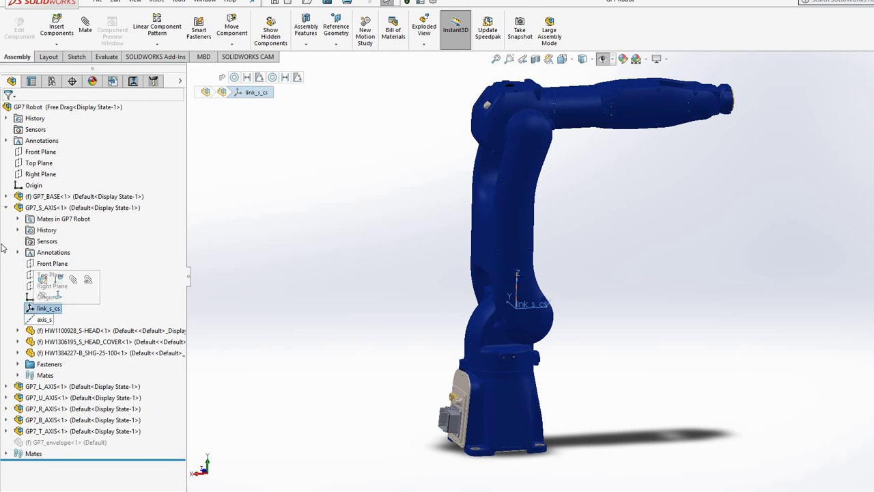
{"action": "left_click", "coordinate": [39, 254]}
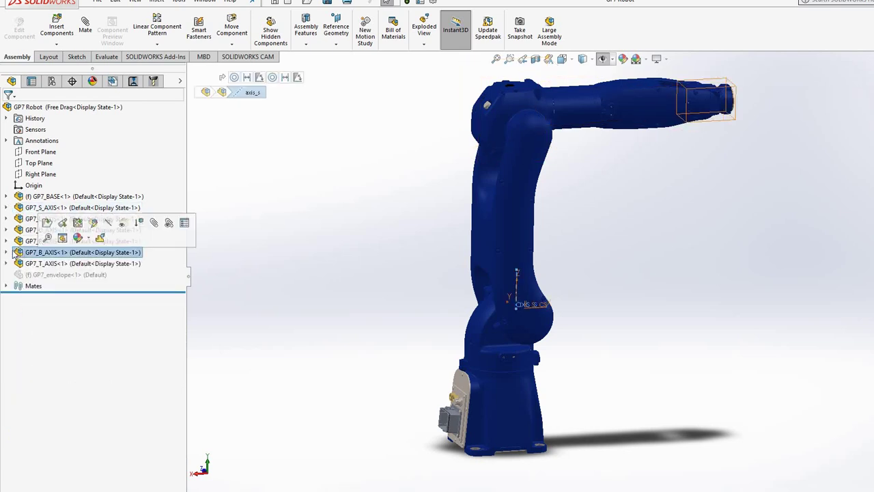
{"action": "left_click", "coordinate": [350, 302]}
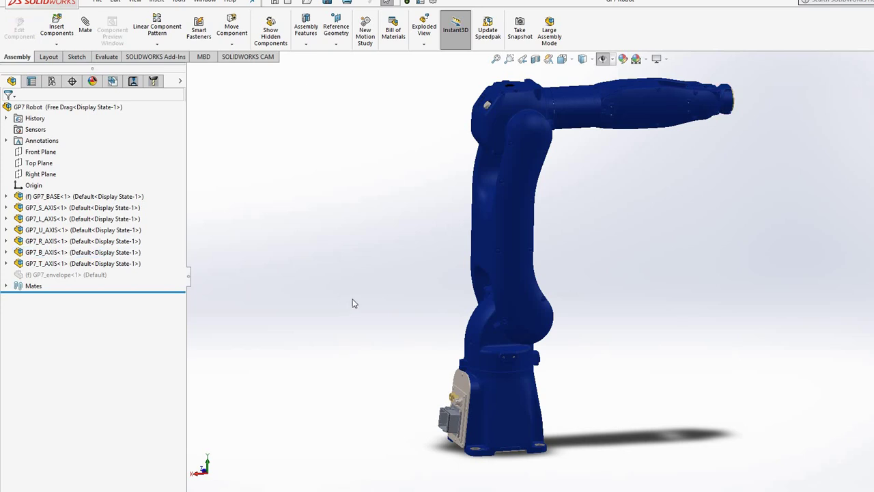
Start the Export as URDF command for the GP7 Robot assembly and widen the exporter's settings area.
{"action": "left_click", "coordinate": [98, 2]}
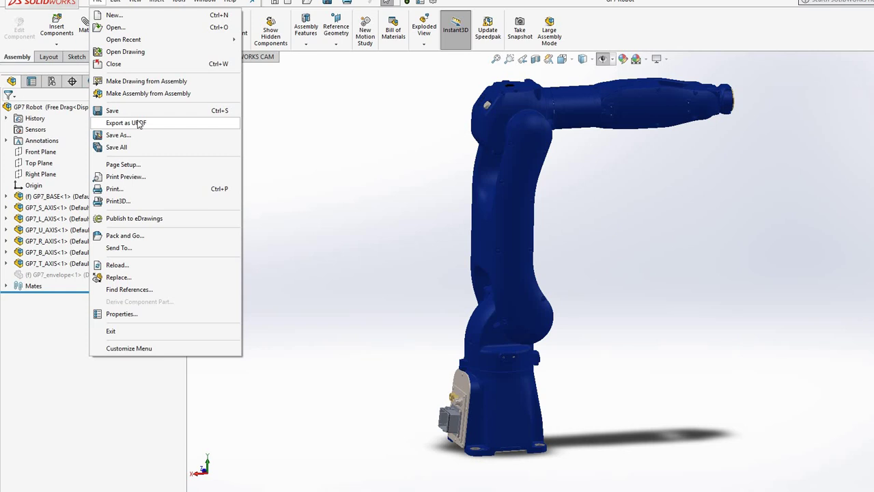
{"action": "left_click", "coordinate": [138, 123]}
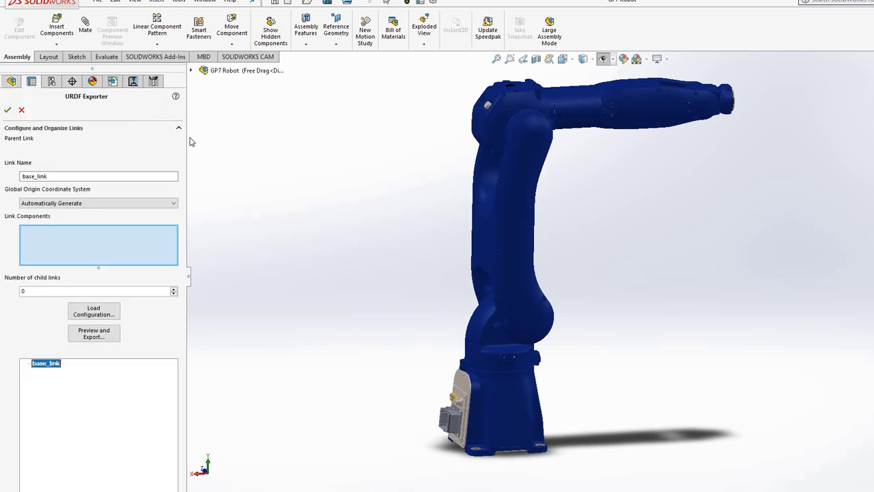
{"action": "left_click_drag", "start_coordinate": [187, 136], "coordinate": [248, 139]}
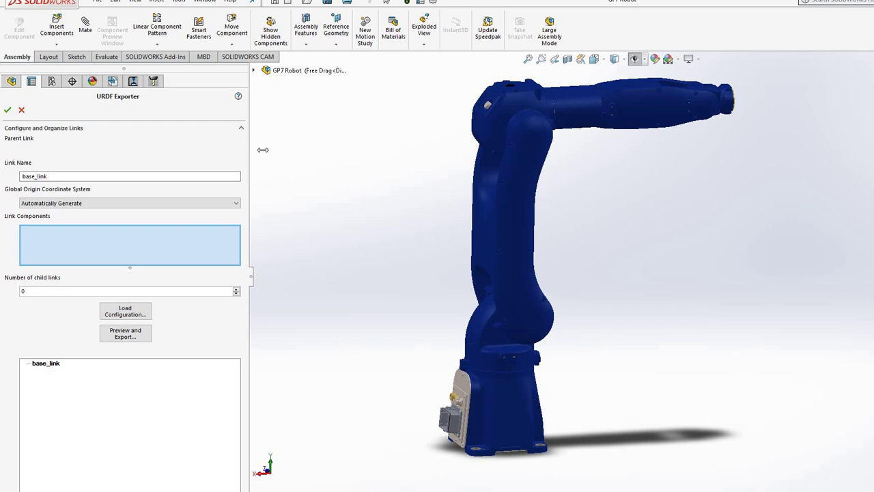
Keep base_link as the parent link's name and set its global origin coordinate system to base_link <GP7_BASE-1>.
{"action": "double_click", "coordinate": [70, 176]}
{"action": "left_click", "coordinate": [70, 176]}
{"action": "double_click", "coordinate": [70, 176]}
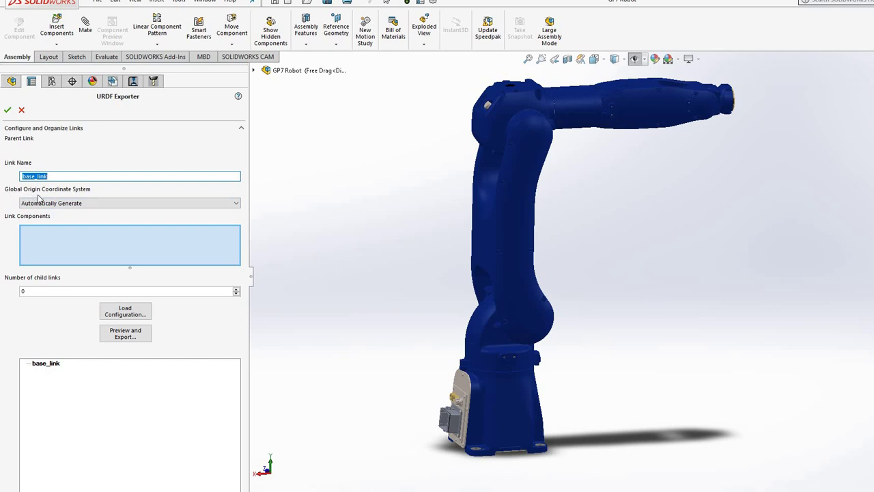
{"action": "left_click", "coordinate": [80, 203]}
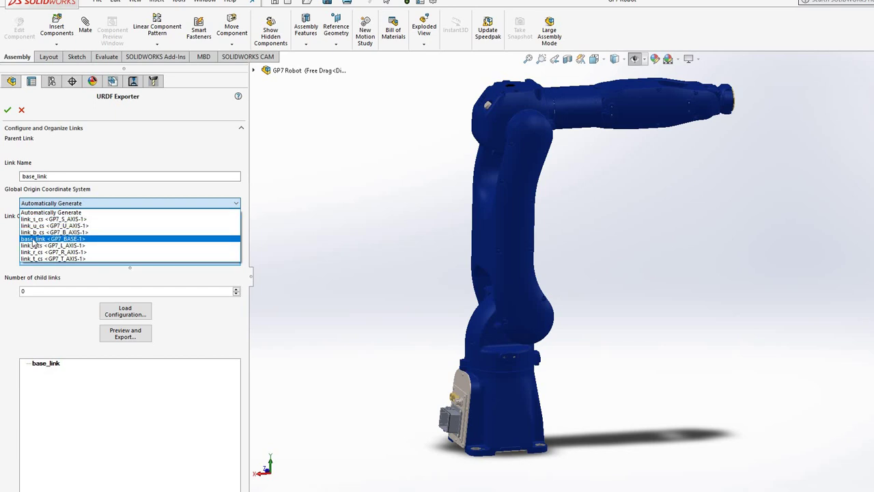
{"action": "left_click", "coordinate": [33, 240]}
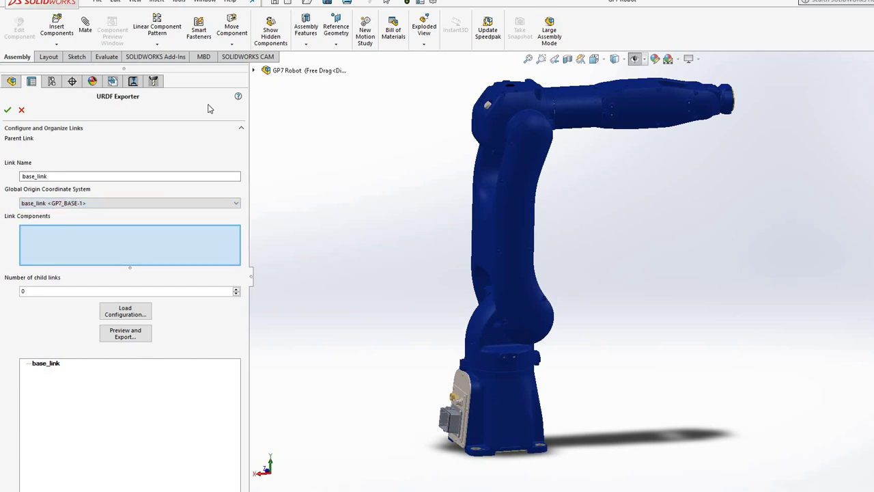
Assign the GP7_BASE subassembly as base_link's component and give base_link 1 child link.
{"action": "left_click", "coordinate": [254, 71]}
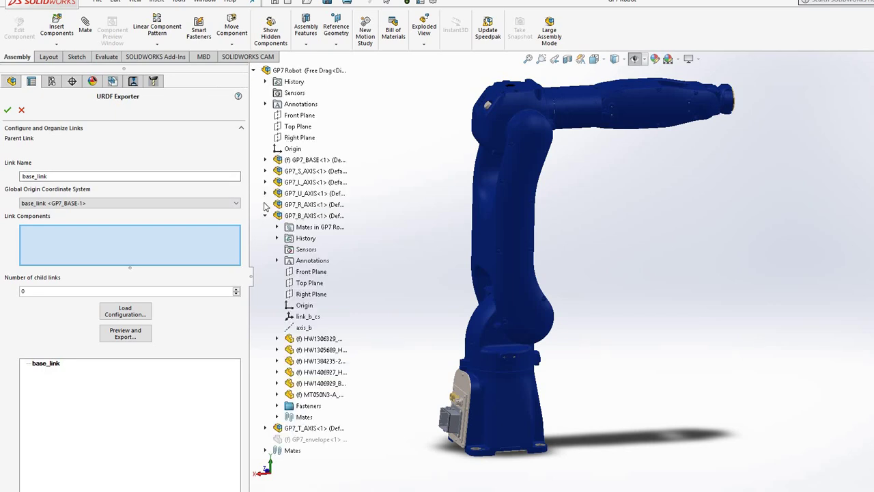
{"action": "left_click", "coordinate": [312, 161]}
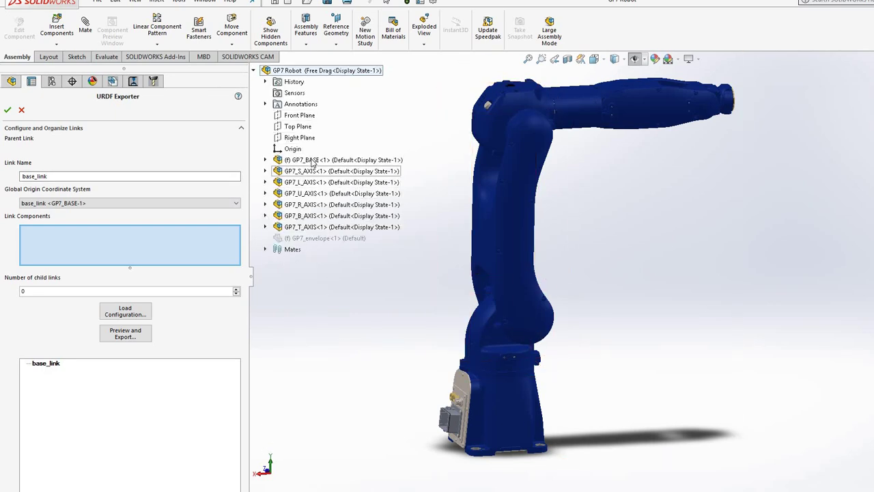
{"action": "left_click", "coordinate": [312, 161]}
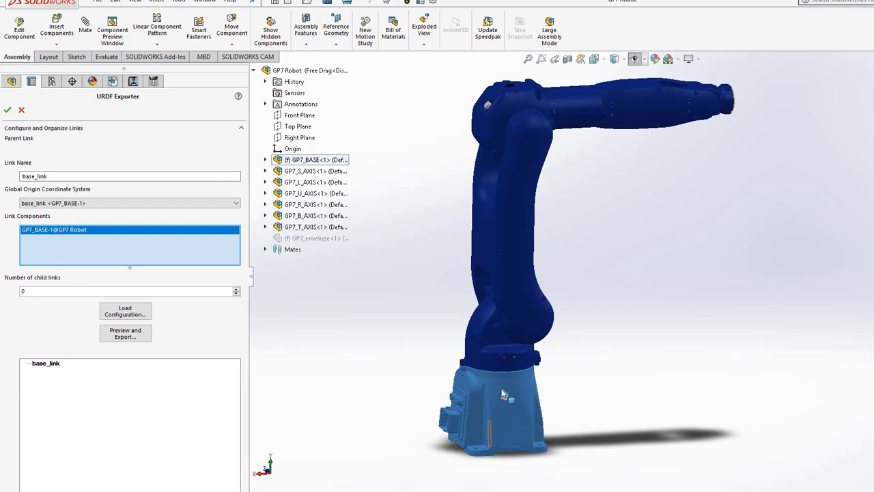
{"action": "left_click", "coordinate": [47, 292]}
{"action": "type", "text": "1"}
{"action": "key", "text": "Return"}
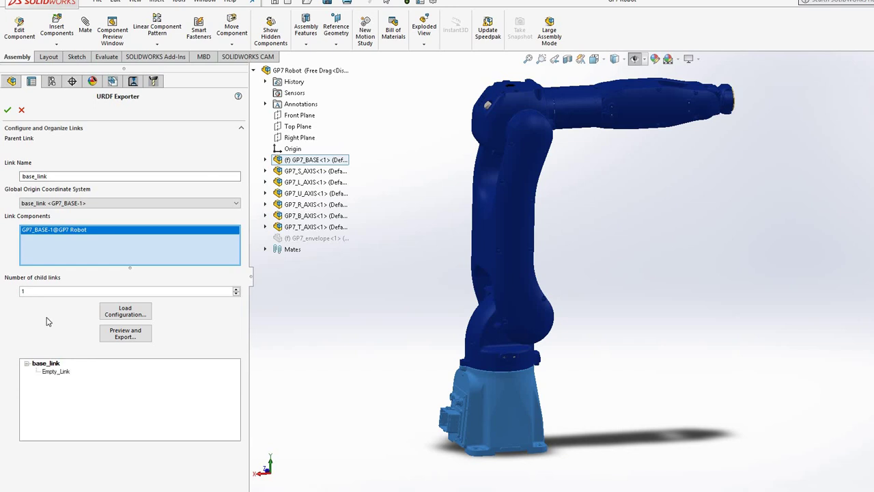
Name base_link's empty child link link_s_1 and its joint joint_s_1.
{"action": "left_click", "coordinate": [53, 371]}
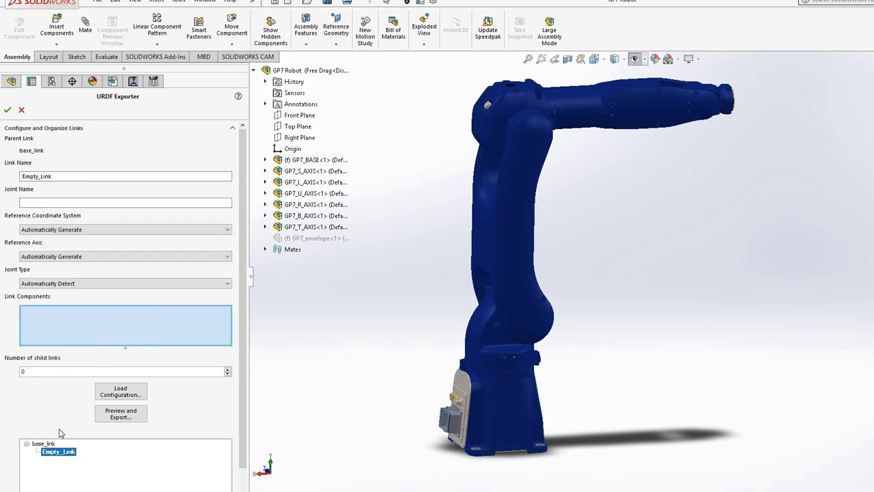
{"action": "double_click", "coordinate": [50, 177]}
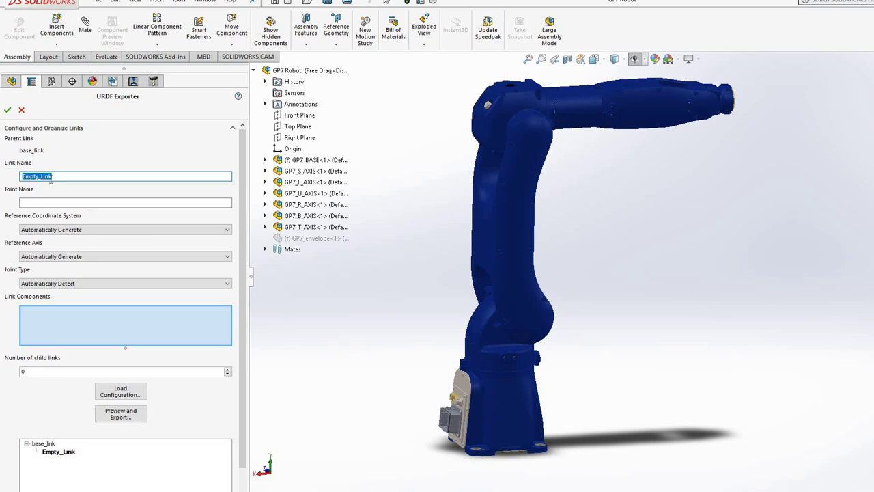
{"action": "type", "text": "lin"}
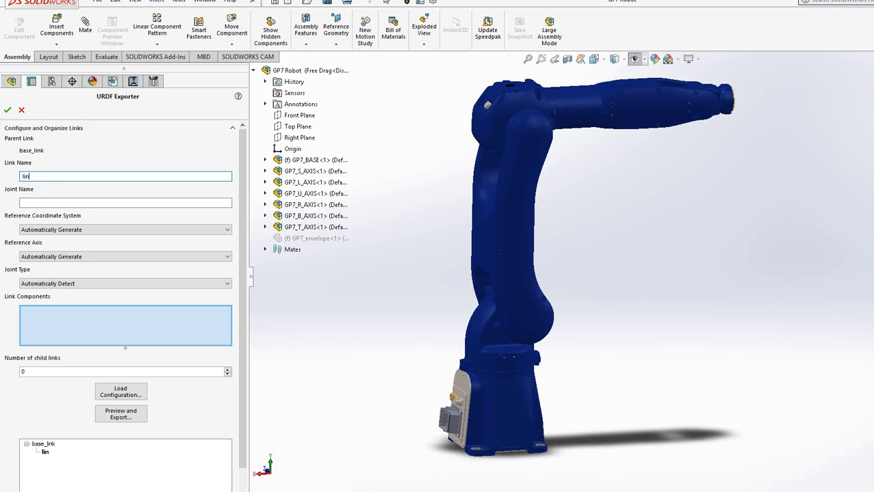
{"action": "type", "text": "k_s_1"}
{"action": "left_click", "coordinate": [50, 202]}
{"action": "type", "text": "jo"}
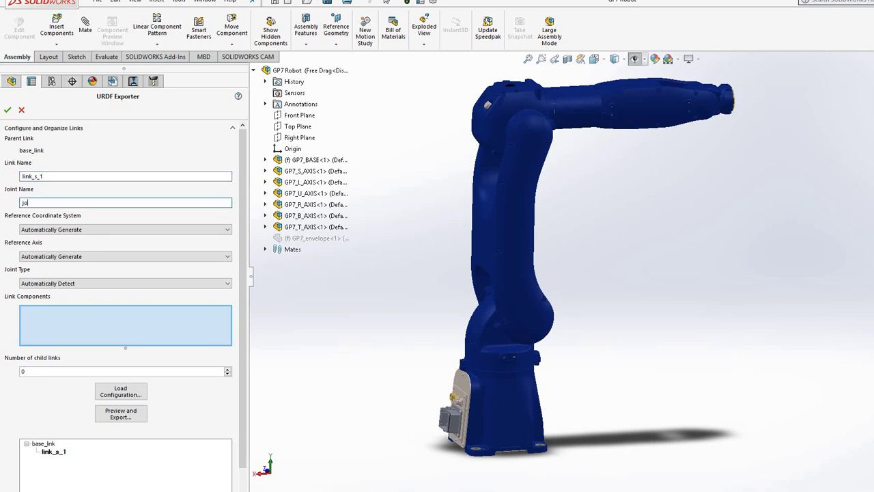
{"action": "type", "text": "int_s_1"}
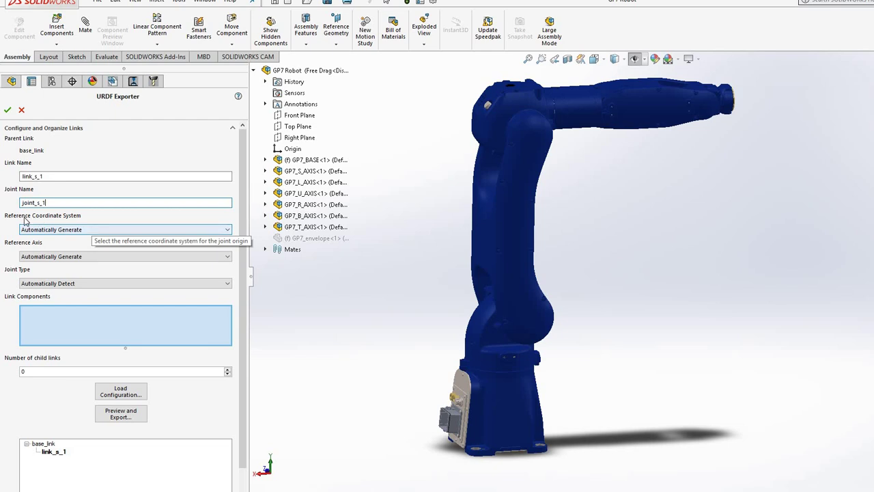
Set joint_s_1's reference coordinate system to link_s_cs <GP7_S_AXIS-1>, its reference axis to axis_s <GP7_S_AXIS-1> and its joint type to revolute.
{"action": "left_click", "coordinate": [62, 230]}
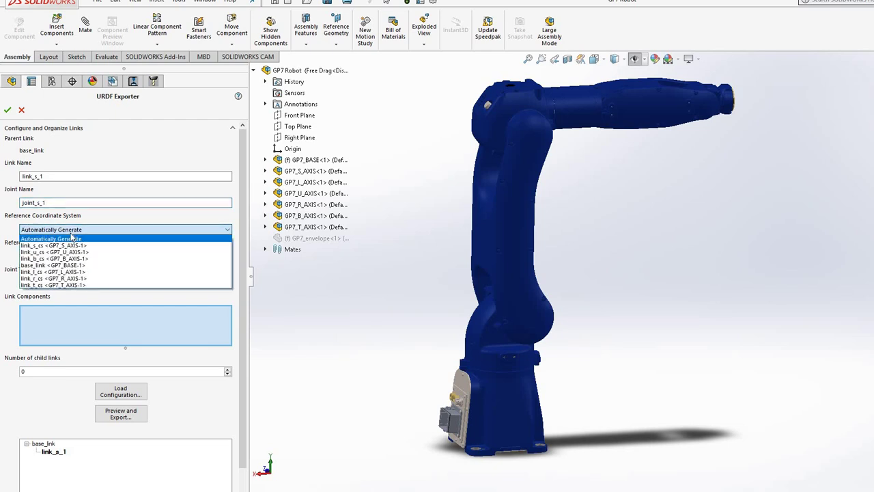
{"action": "left_click", "coordinate": [30, 246]}
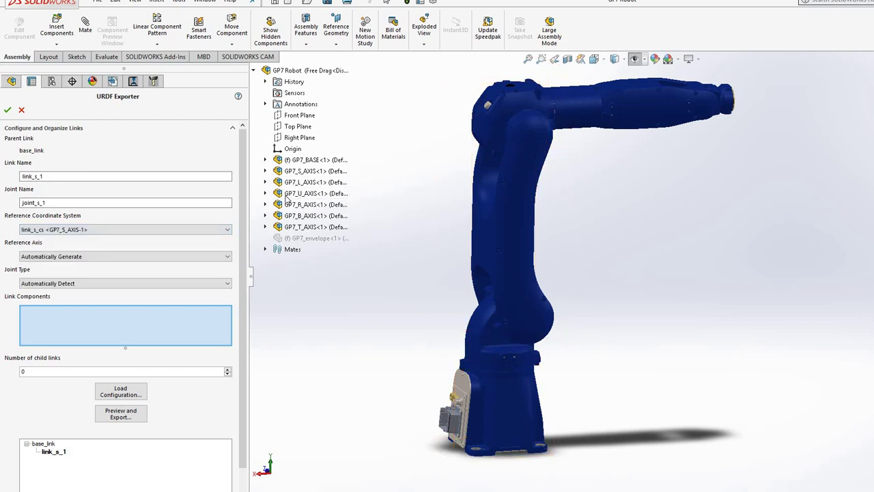
{"action": "left_click", "coordinate": [266, 171]}
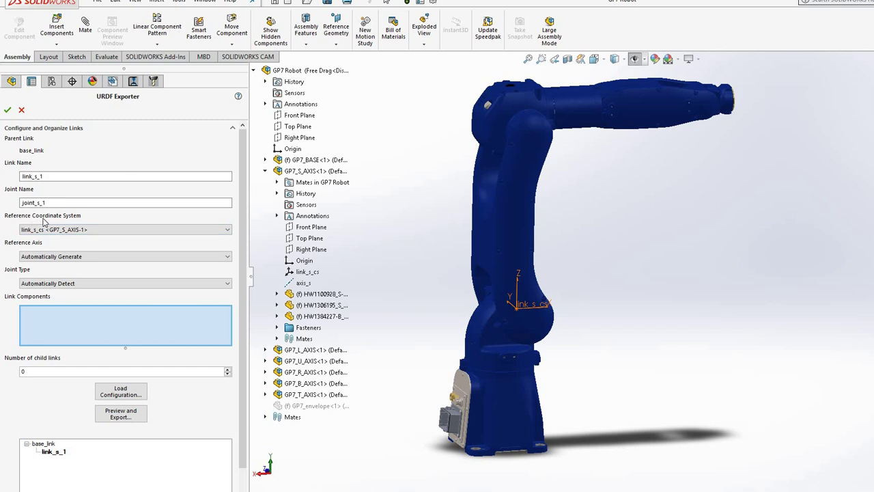
{"action": "left_click", "coordinate": [45, 259]}
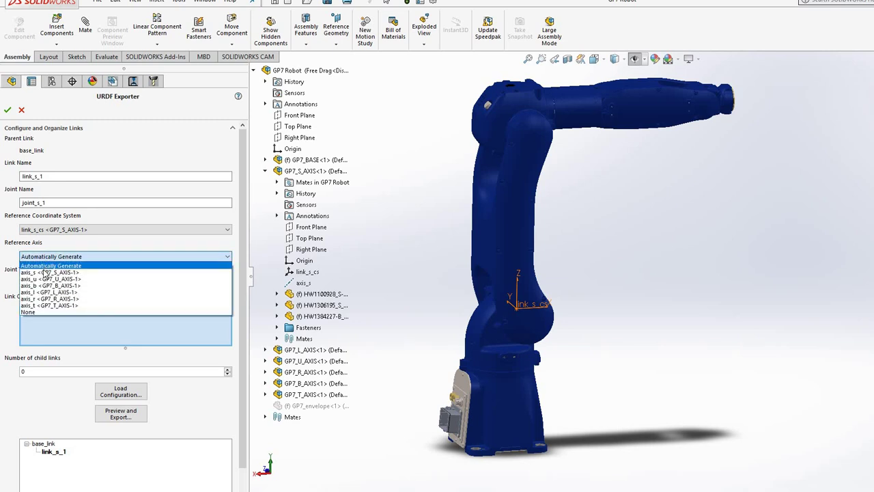
{"action": "left_click", "coordinate": [45, 273]}
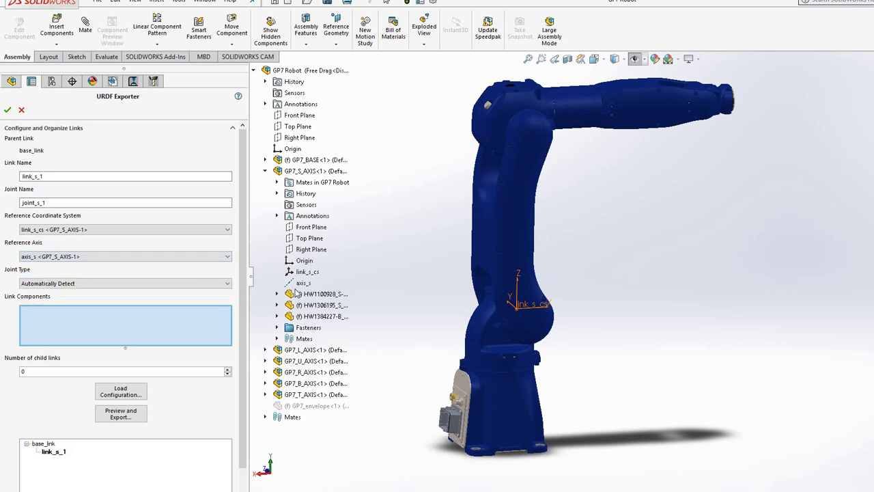
{"action": "left_click", "coordinate": [25, 288]}
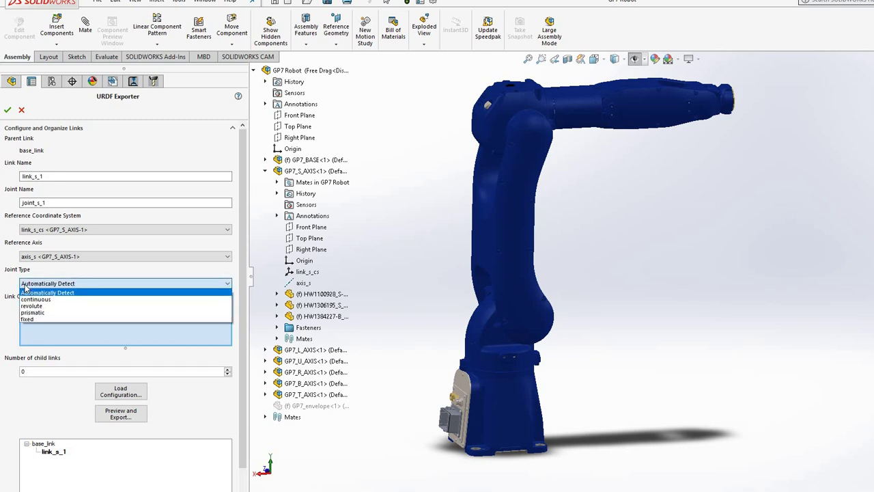
{"action": "left_click", "coordinate": [32, 307]}
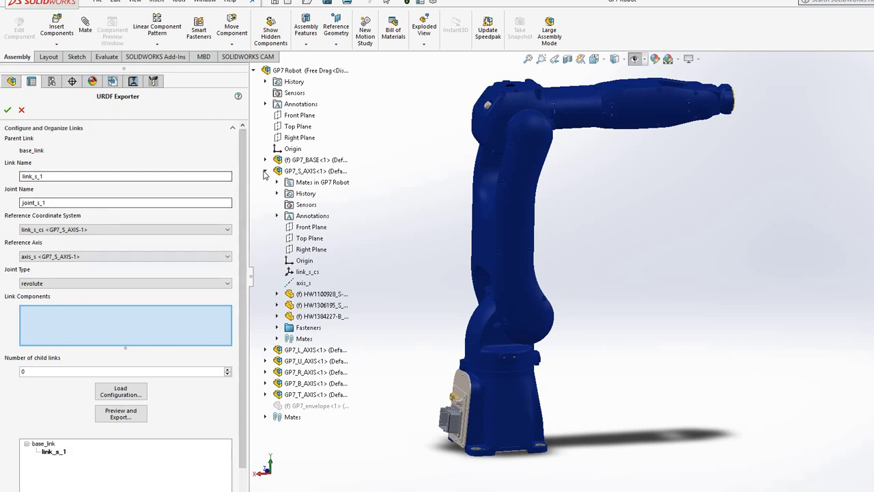
Assign the GP7_S_AXIS subassembly as link_s_1's component, give it 1 child link, and select that child.
{"action": "left_click", "coordinate": [266, 171]}
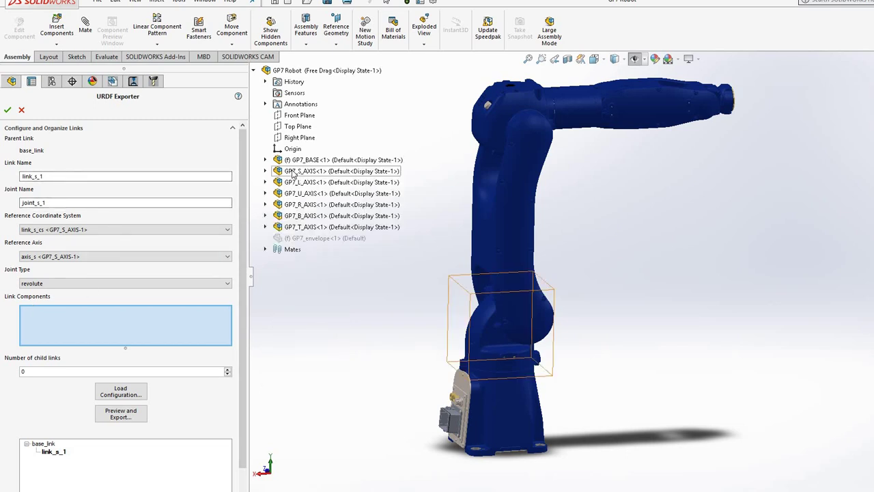
{"action": "left_click", "coordinate": [293, 171]}
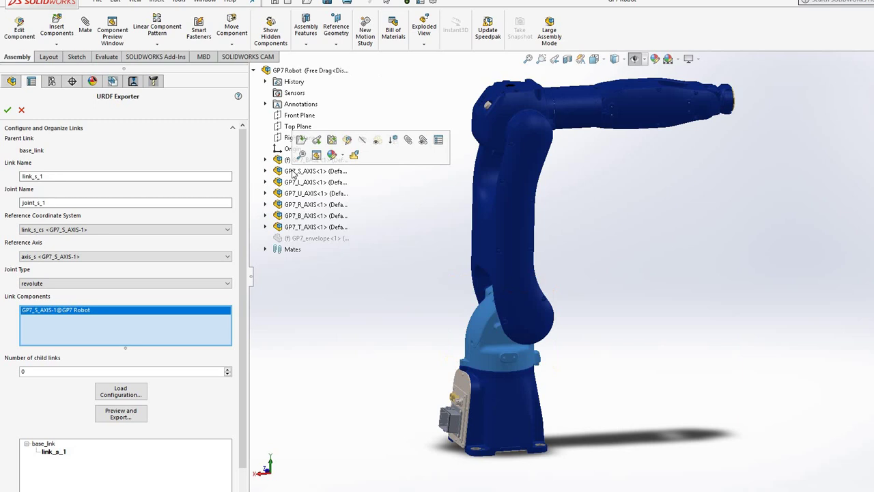
{"action": "double_click", "coordinate": [27, 372]}
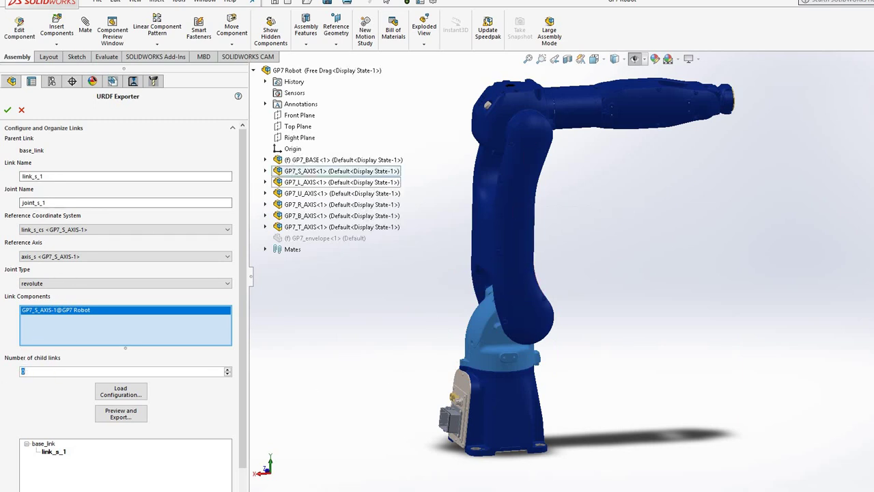
{"action": "type", "text": "1"}
{"action": "left_click", "coordinate": [74, 463]}
{"action": "left_click", "coordinate": [69, 460]}
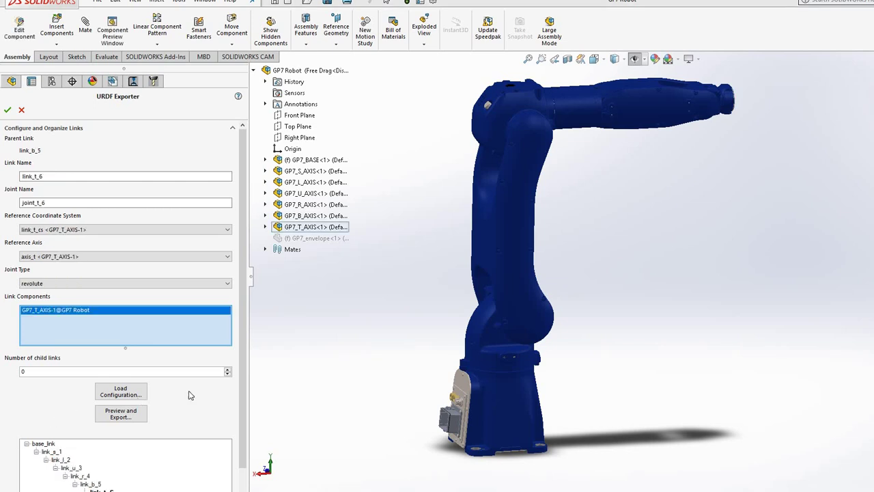
Review the names, coordinate systems, axes, joint types and components of all links from base_link to link_t_6, and inspect the end flange.
{"action": "scroll", "coordinate": [243, 362], "scroll_direction": "down", "scroll_amount": 2}
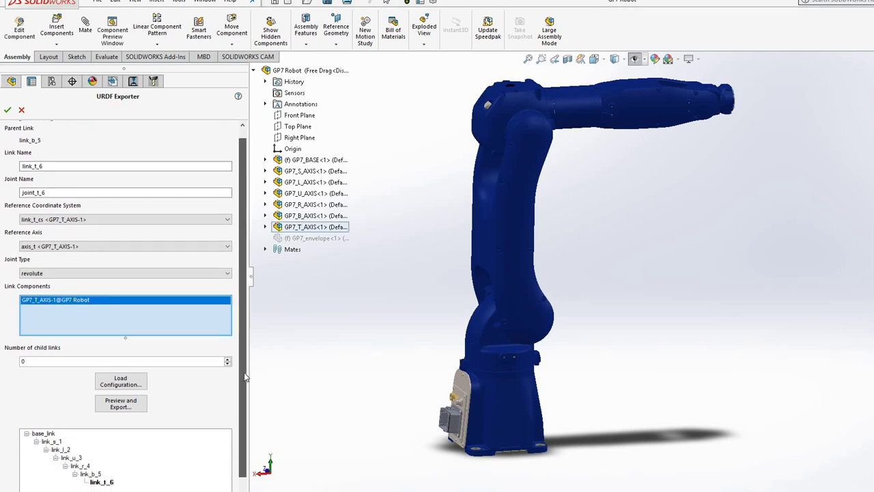
{"action": "left_click", "coordinate": [43, 422]}
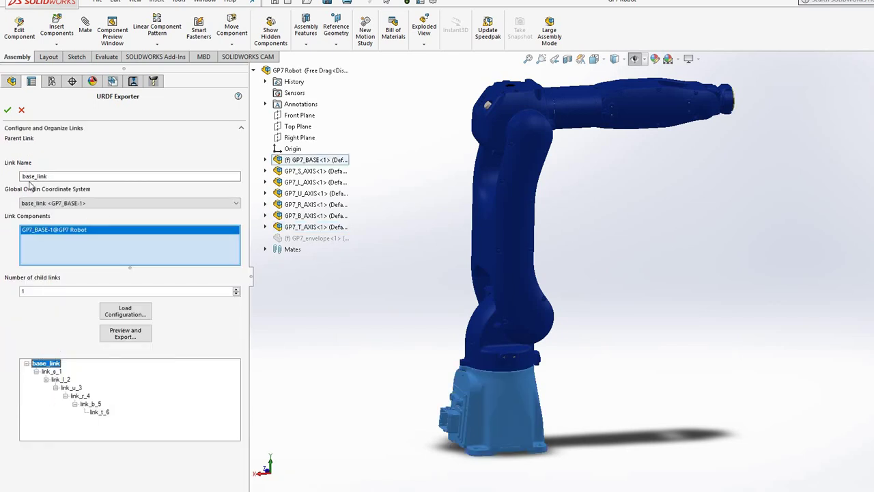
{"action": "left_click", "coordinate": [52, 371]}
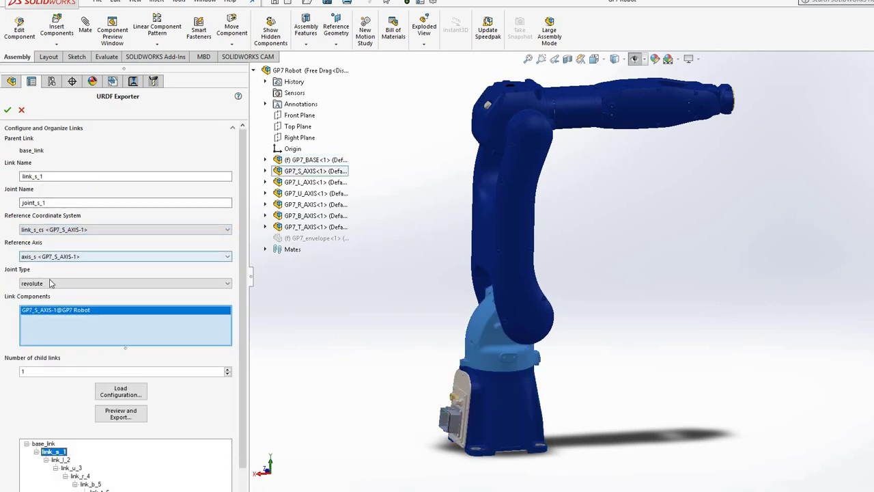
{"action": "left_click", "coordinate": [60, 460]}
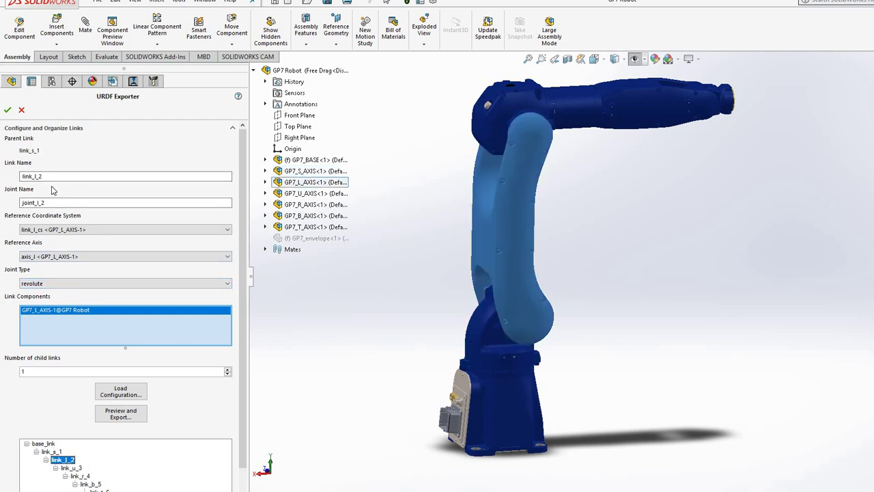
{"action": "left_click", "coordinate": [74, 468]}
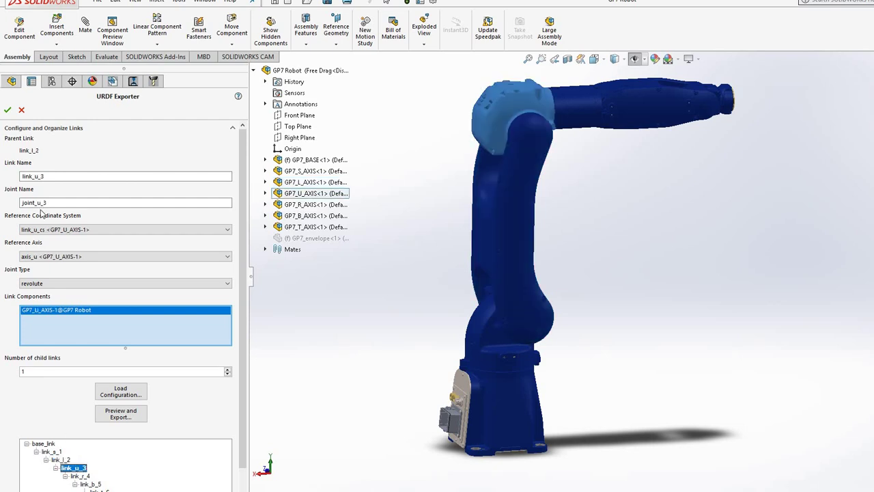
{"action": "left_click", "coordinate": [81, 476]}
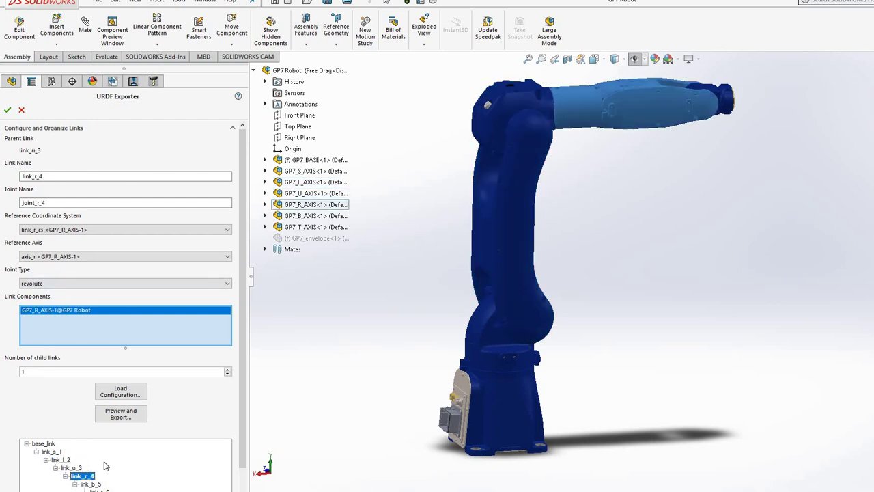
{"action": "scroll", "coordinate": [105, 467], "scroll_direction": "down", "scroll_amount": 1}
{"action": "left_click", "coordinate": [92, 459]}
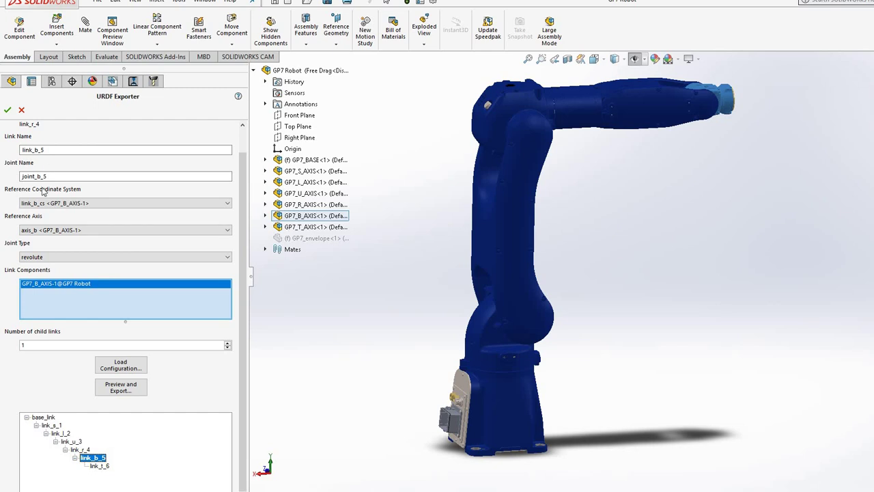
{"action": "key", "text": "Down"}
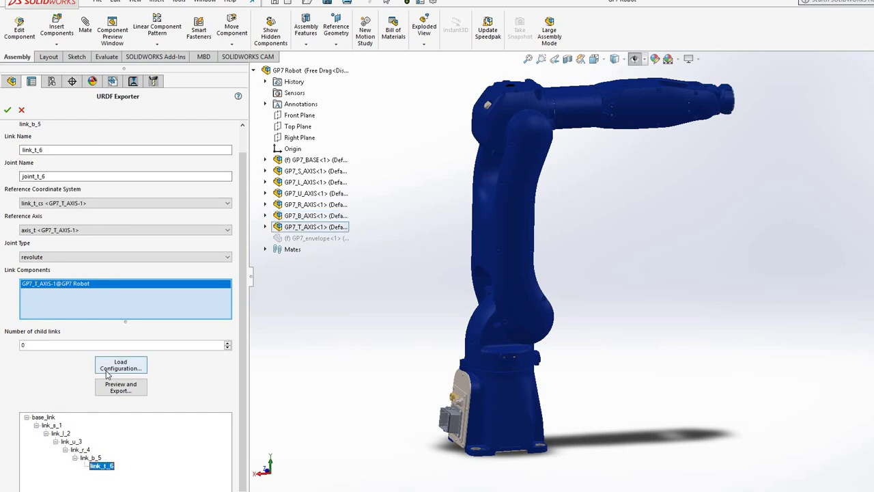
{"action": "middle_click_drag", "start_coordinate": [642, 193], "coordinate": [613, 186]}
{"action": "scroll", "coordinate": [613, 185], "scroll_direction": "down", "scroll_amount": 5}
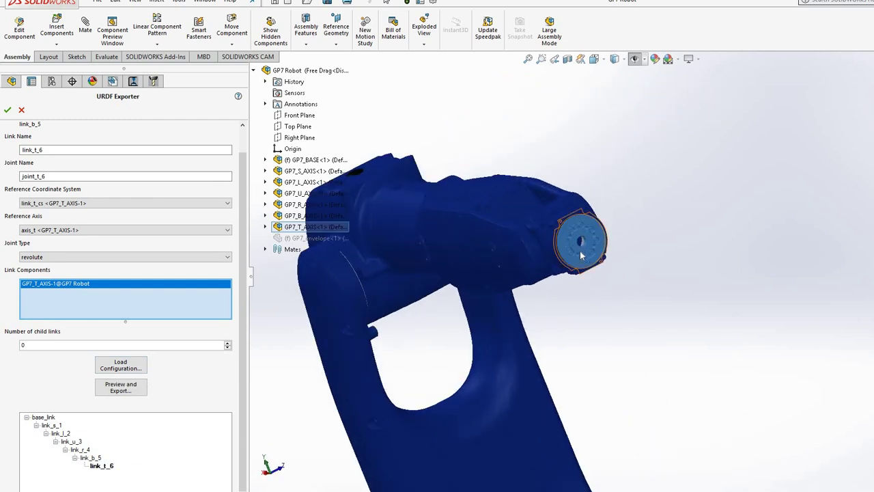
{"action": "middle_click_drag", "start_coordinate": [646, 292], "coordinate": [794, 244]}
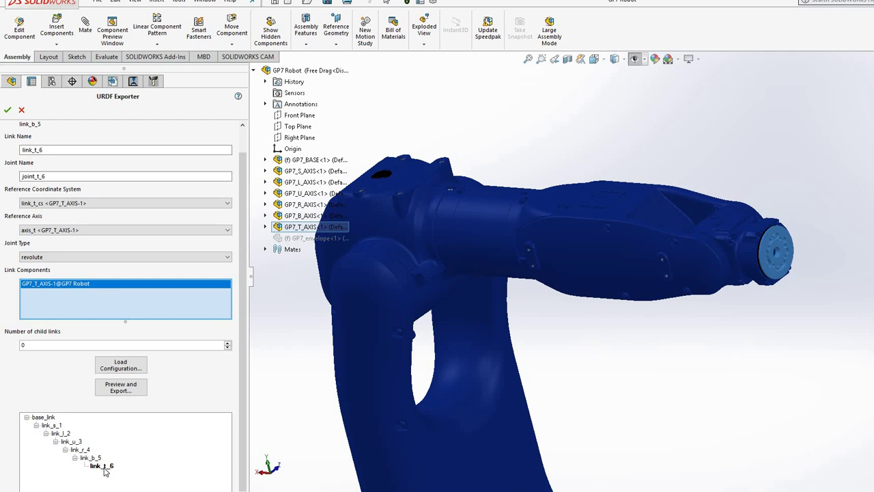
Start the preview and export of the link configuration, and examine joint_s_1's limit, calibration and dynamics properties.
{"action": "left_click", "coordinate": [121, 387]}
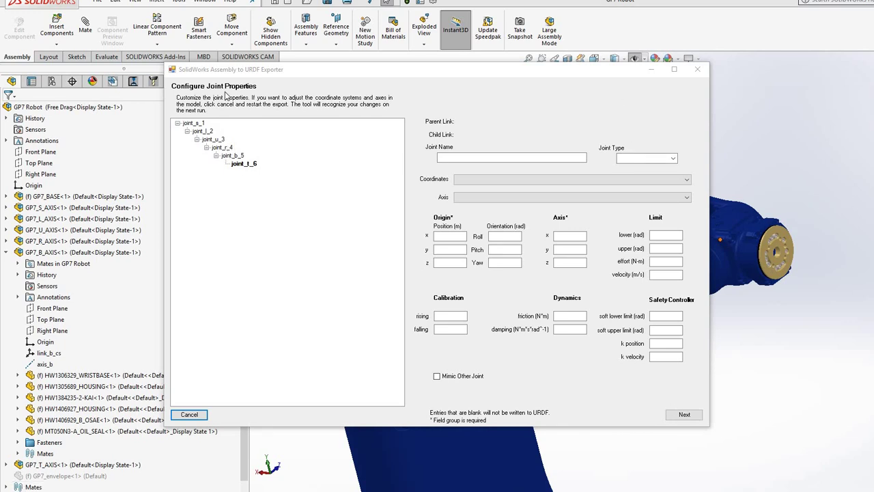
{"action": "left_click", "coordinate": [196, 123]}
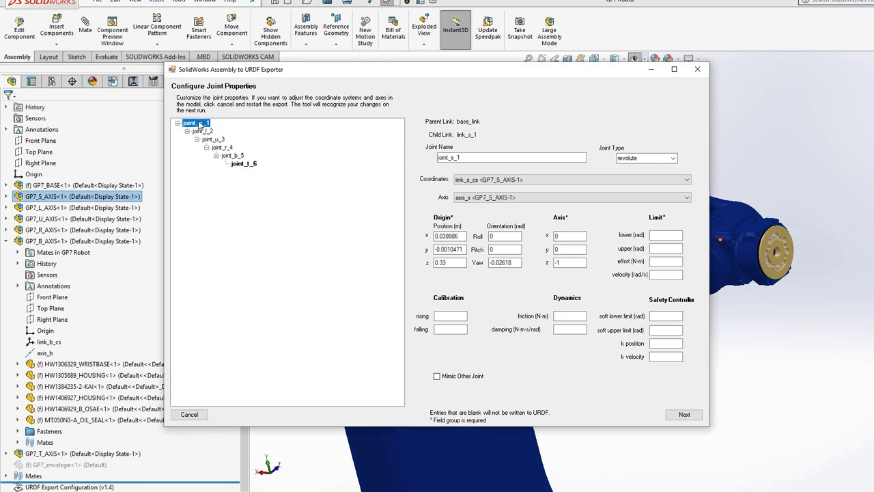
{"action": "left_click", "coordinate": [666, 235]}
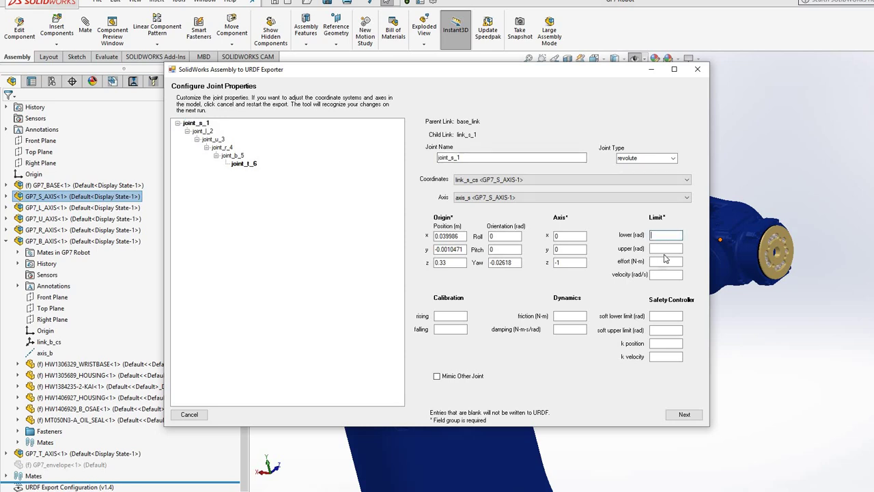
{"action": "left_click", "coordinate": [666, 261]}
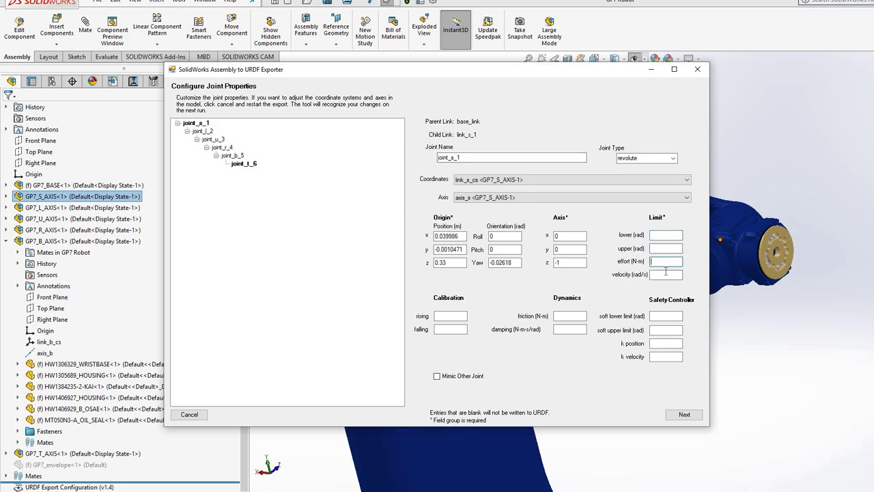
{"action": "left_click", "coordinate": [666, 273]}
{"action": "left_click", "coordinate": [571, 319]}
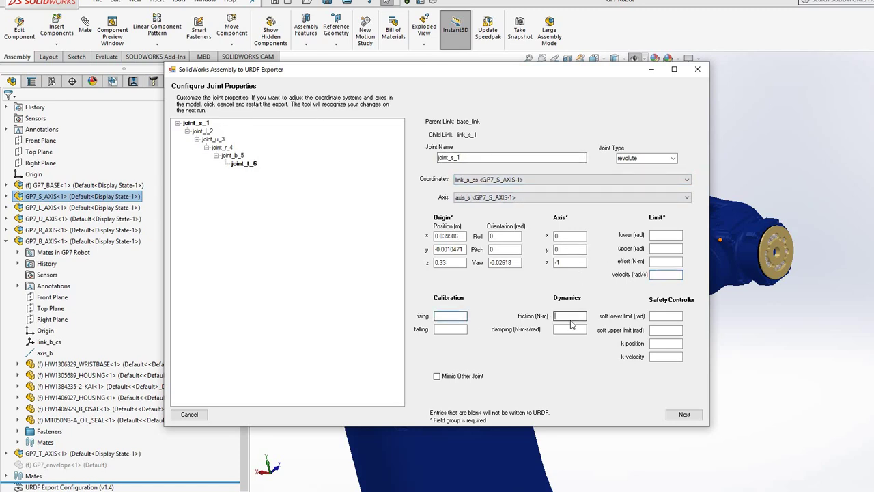
Examine joint_s_1's damping, coordinate system, axis and limit settings, comparing them with those of joint_l_2.
{"action": "left_click", "coordinate": [571, 328]}
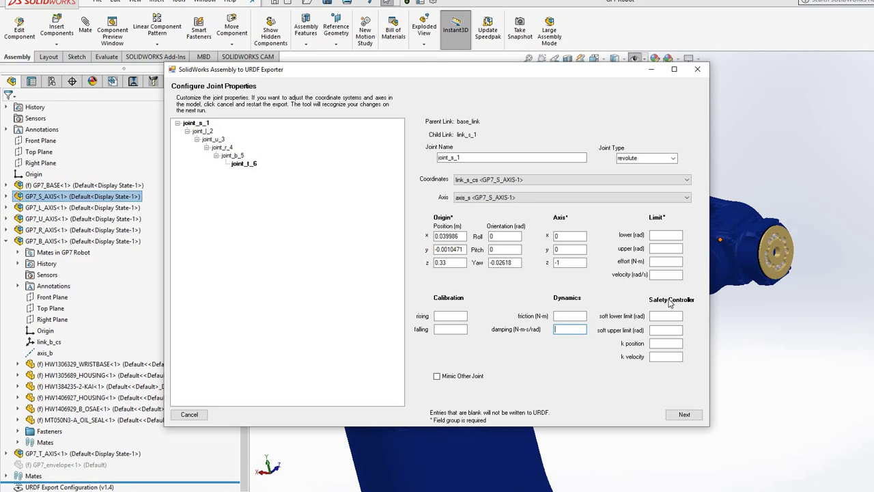
{"action": "left_click", "coordinate": [621, 180]}
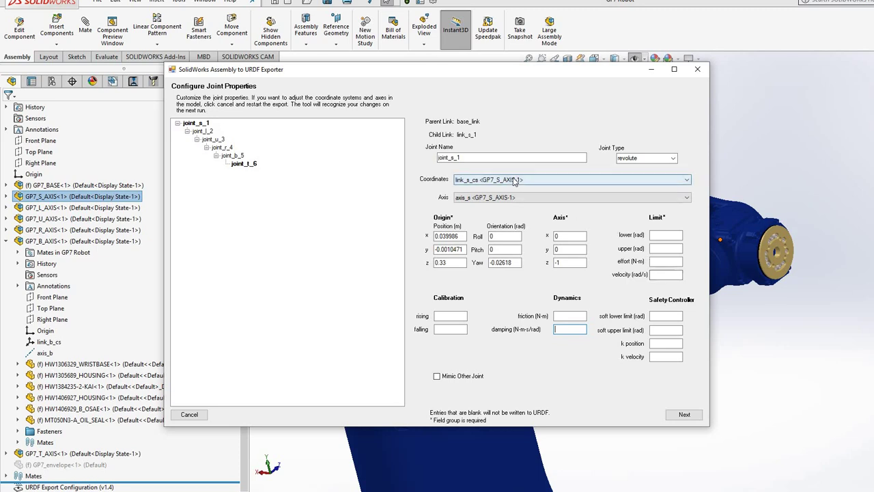
{"action": "key", "text": "Escape"}
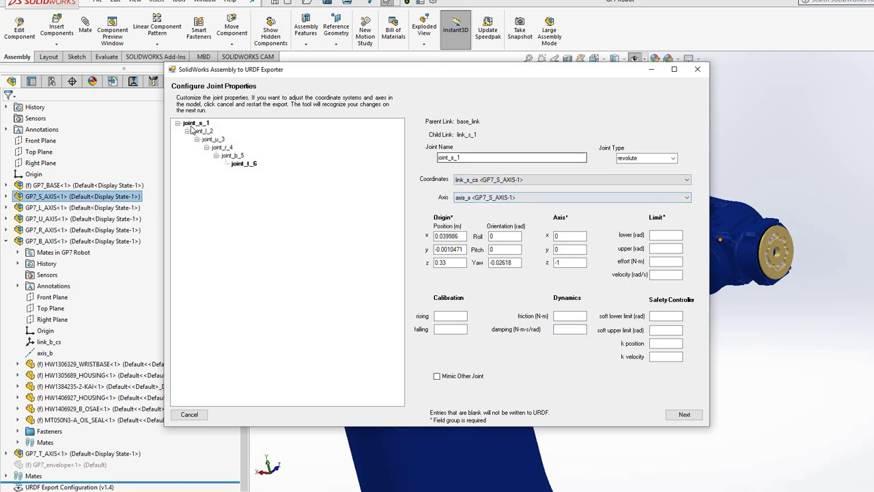
{"action": "left_click", "coordinate": [204, 131]}
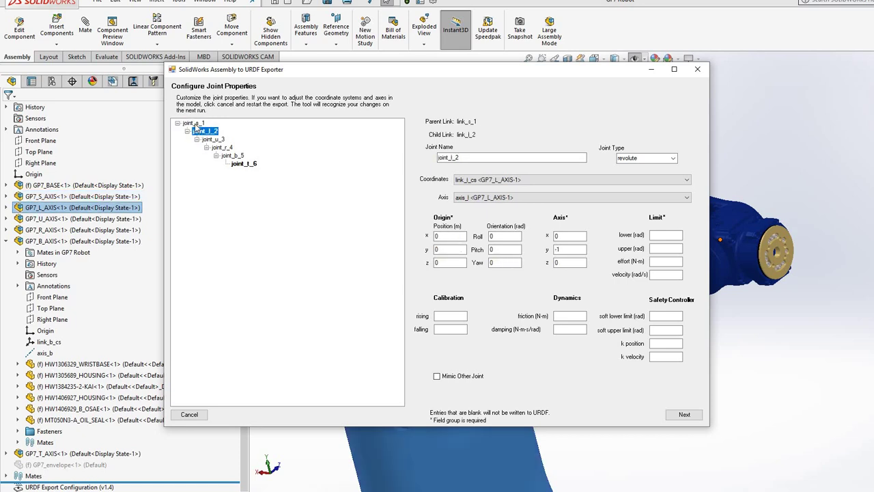
{"action": "left_click", "coordinate": [195, 124]}
{"action": "double_click", "coordinate": [665, 234]}
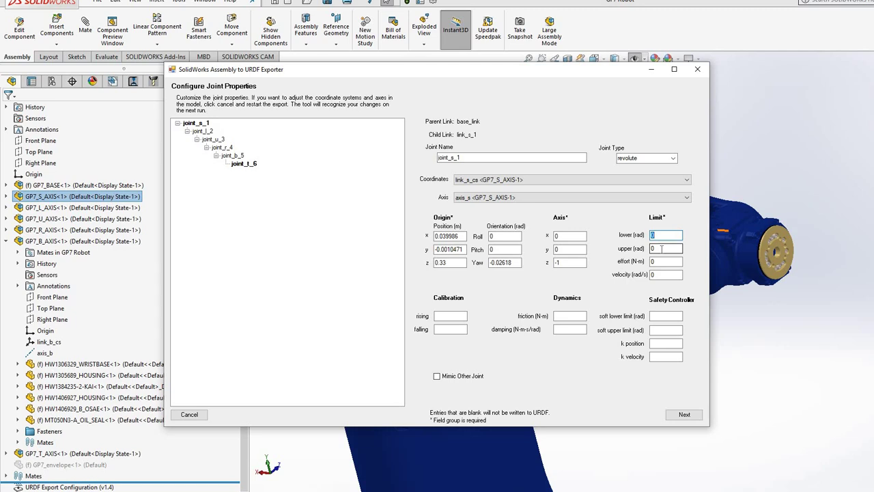
{"action": "left_click", "coordinate": [661, 249]}
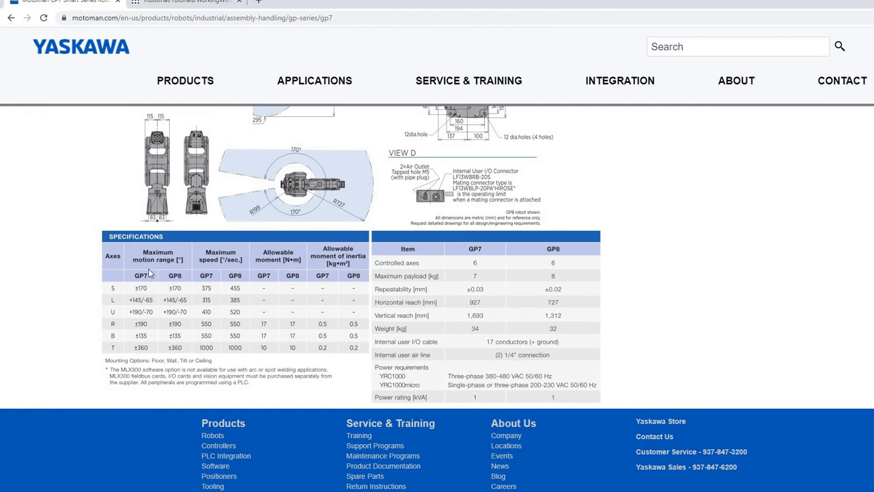
Read the GP7's motion ranges and speeds on the Yaskawa product page, and check joint_s_1's limits in the URDF Exporter.
{"action": "scroll", "coordinate": [140, 273], "scroll_direction": "up", "scroll_amount": 3}
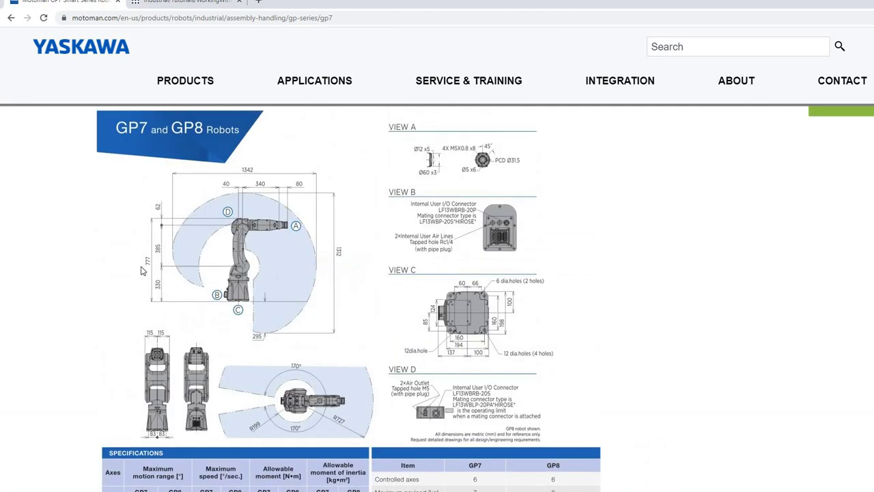
{"action": "scroll", "coordinate": [141, 280], "scroll_direction": "down", "scroll_amount": 3}
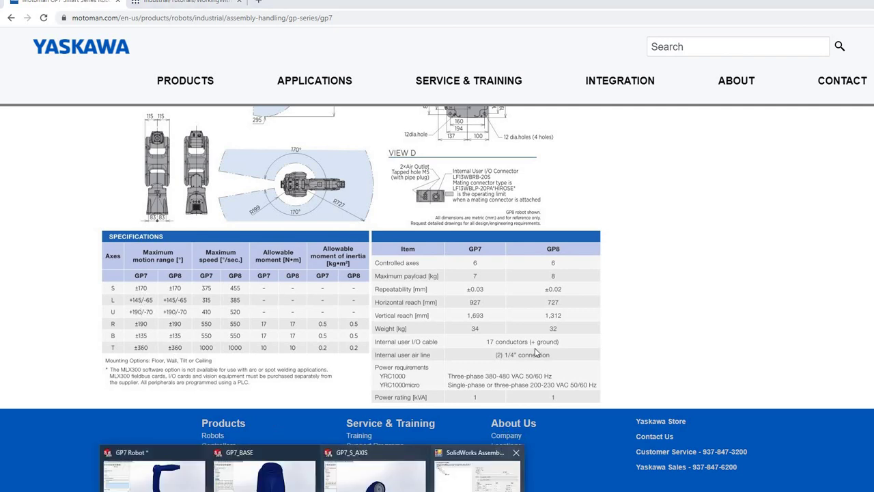
{"action": "left_click", "coordinate": [471, 478]}
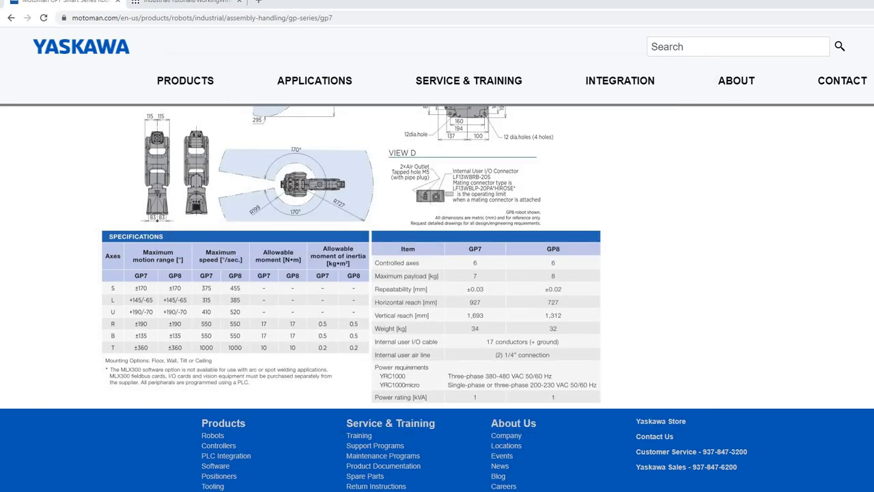
{"action": "left_click", "coordinate": [407, 454]}
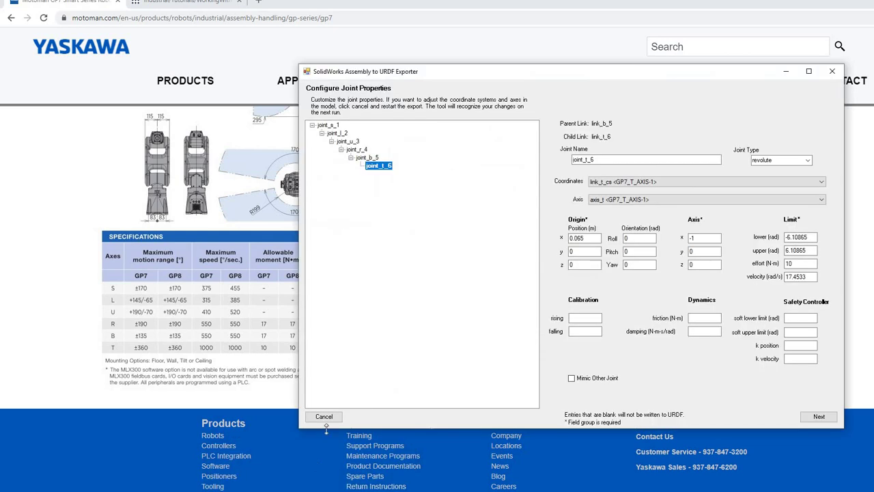
{"action": "left_click", "coordinate": [333, 124]}
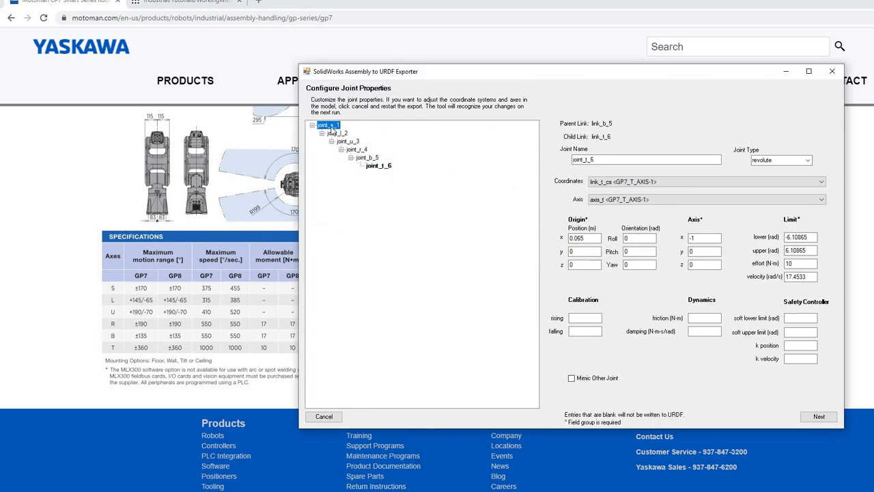
{"action": "left_click", "coordinate": [798, 238]}
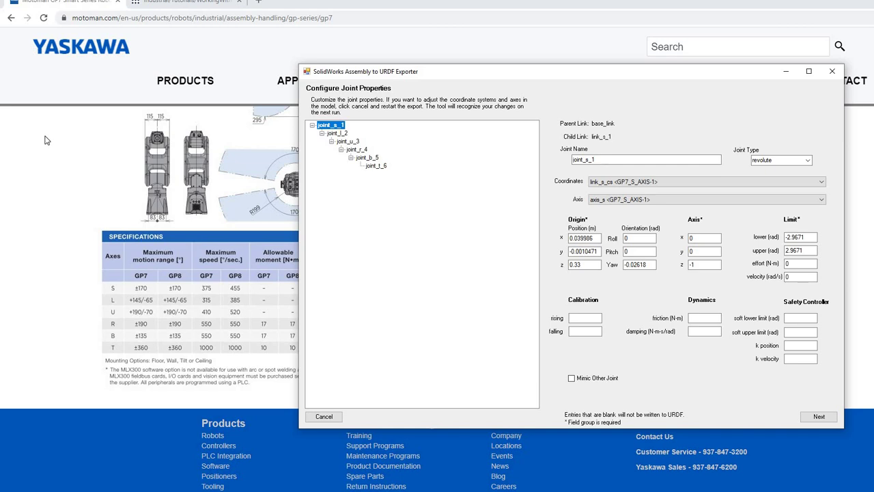
Search Google for "deg to rad" in a new browser tab and bring up its unit converter.
{"action": "left_click", "coordinate": [259, 2]}
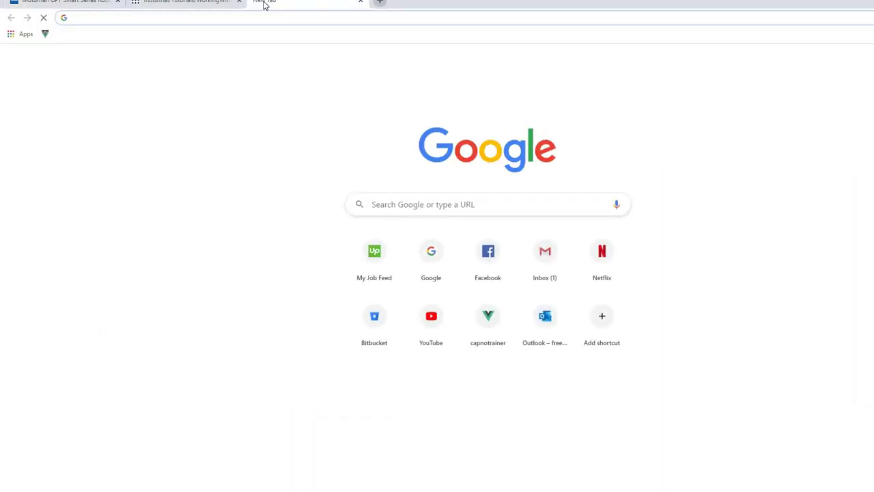
{"action": "type", "text": "ra"}
{"action": "key", "text": "BackSpace"}
{"action": "key", "text": "BackSpace"}
{"action": "type", "text": "de"}
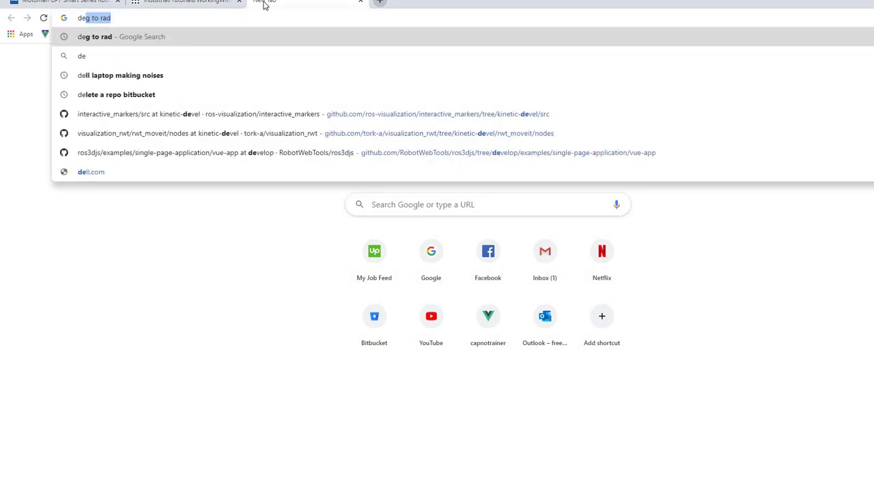
{"action": "key", "text": "Return"}
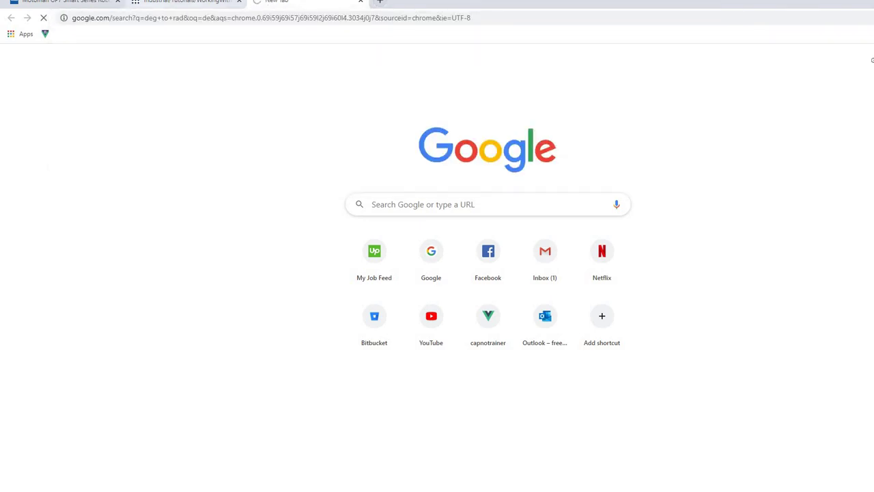
{"action": "left_click", "coordinate": [65, 2]}
{"action": "left_click", "coordinate": [300, 2]}
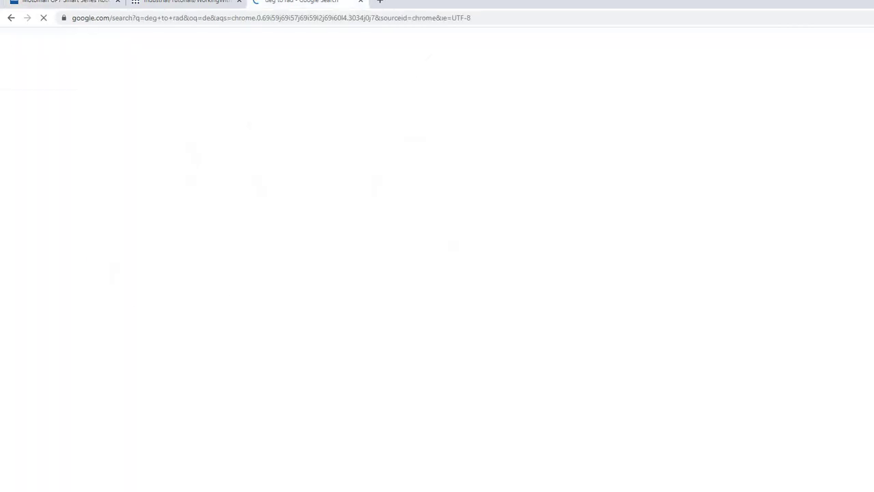
Convert 375 degrees to radians and copy the resulting value.
{"action": "left_click", "coordinate": [140, 170]}
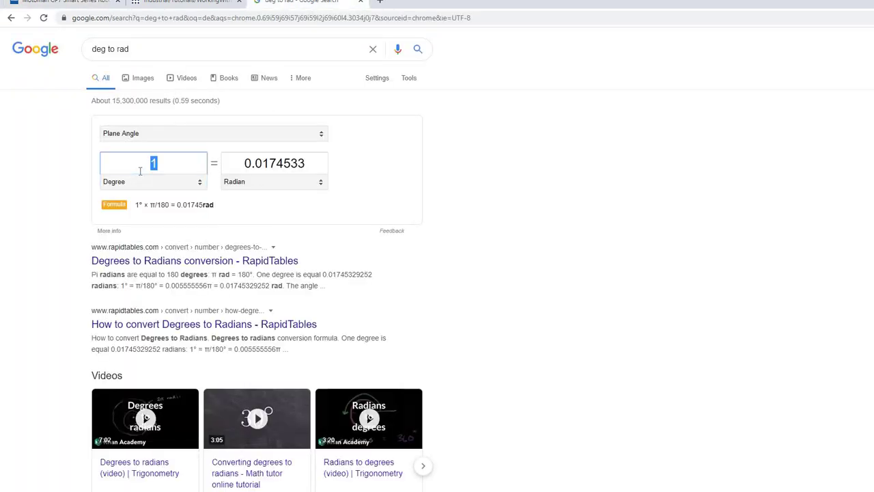
{"action": "type", "text": "375"}
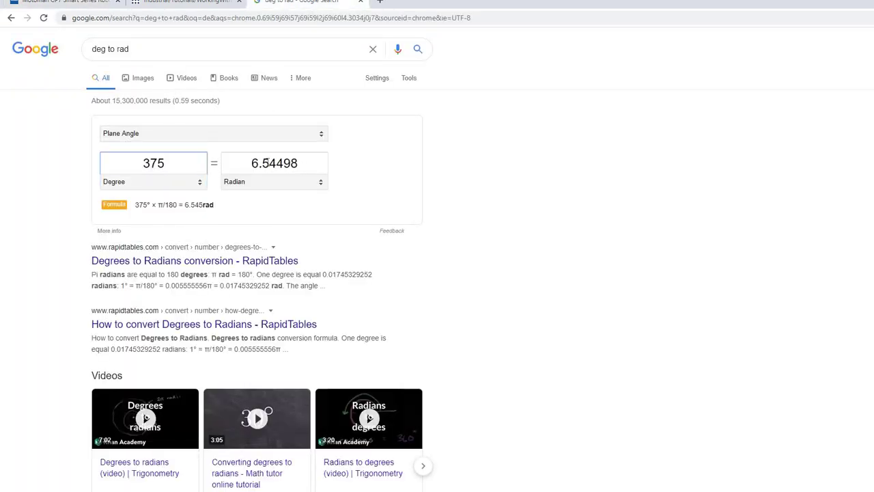
{"action": "left_click", "coordinate": [268, 166]}
{"action": "right_click", "coordinate": [269, 166]}
{"action": "left_click", "coordinate": [293, 199]}
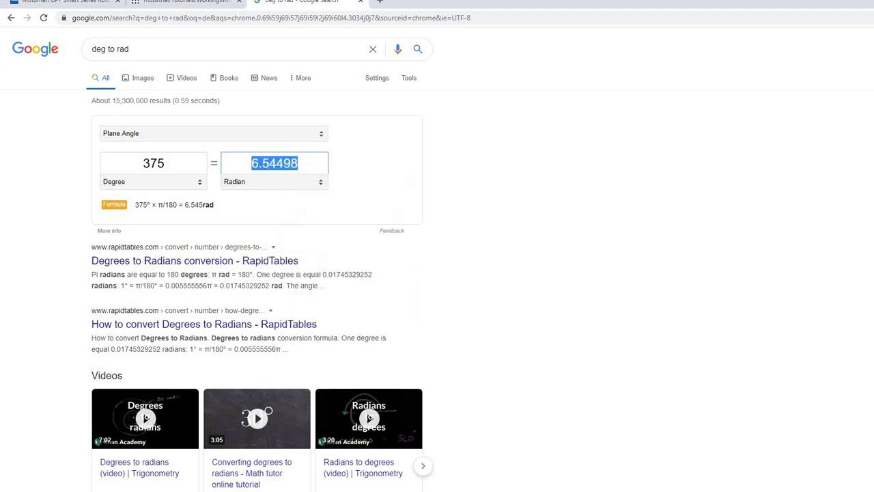
Return to the URDF Exporter and set joint_s_1's velocity limit to the copied 6.54498 rad/s.
{"action": "key", "text": "alt+Tab"}
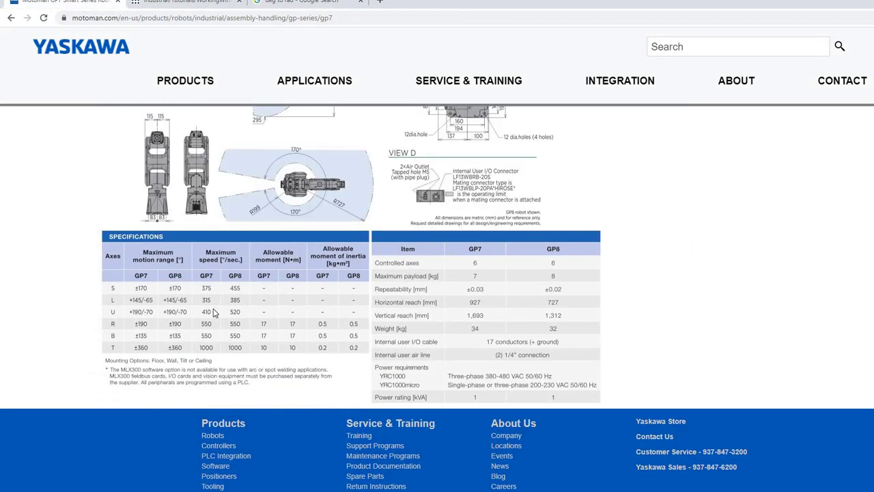
{"action": "key", "text": "alt+Tab"}
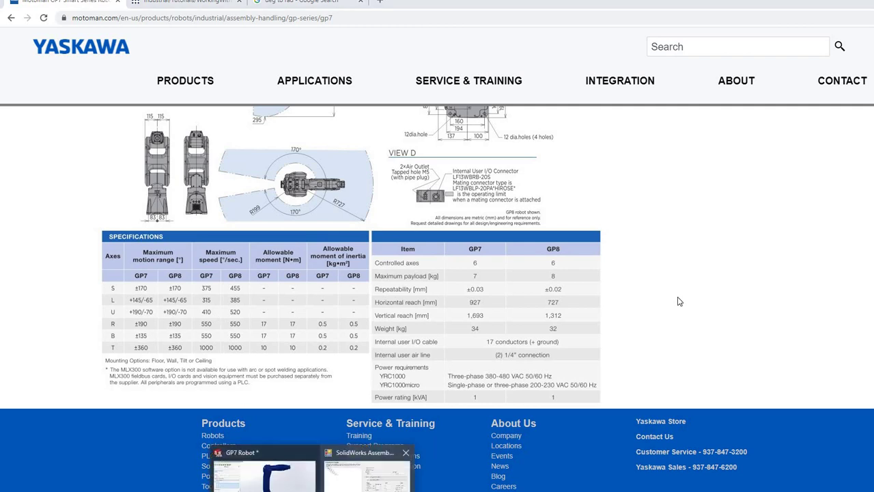
{"action": "double_click", "coordinate": [797, 277]}
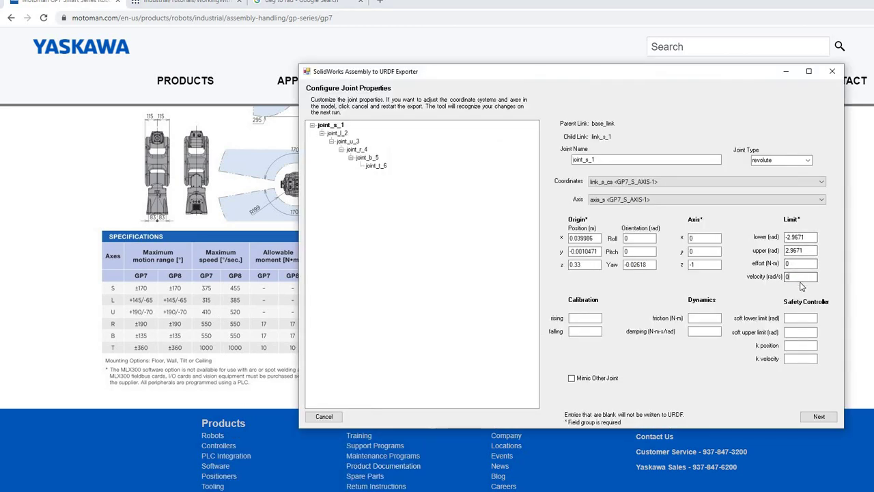
{"action": "right_click", "coordinate": [798, 279]}
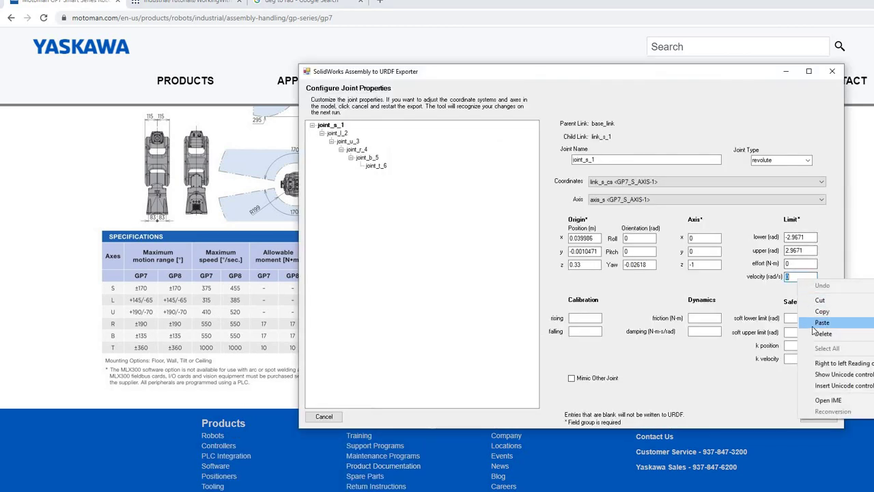
Set the velocity limits of joint_l_2 and joint_u_3 to 6.54498 rad/s.
{"action": "left_click", "coordinate": [339, 133]}
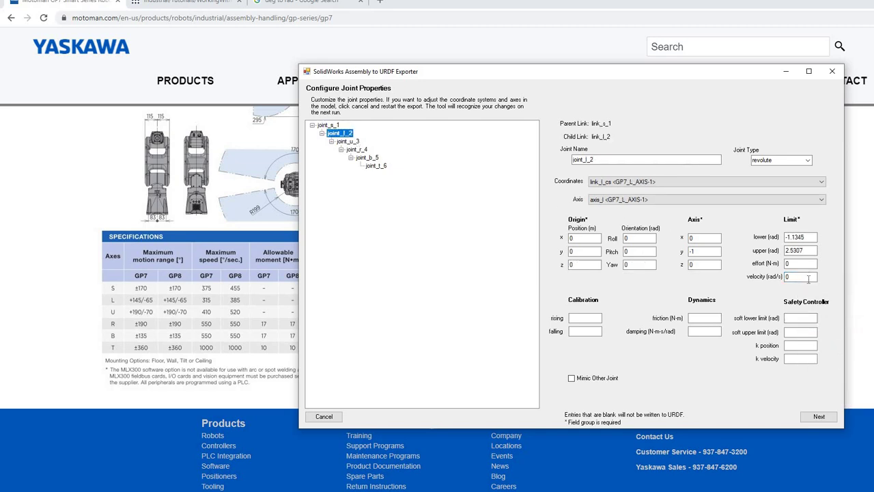
{"action": "double_click", "coordinate": [808, 277]}
{"action": "right_click", "coordinate": [809, 279]}
{"action": "left_click", "coordinate": [832, 312]}
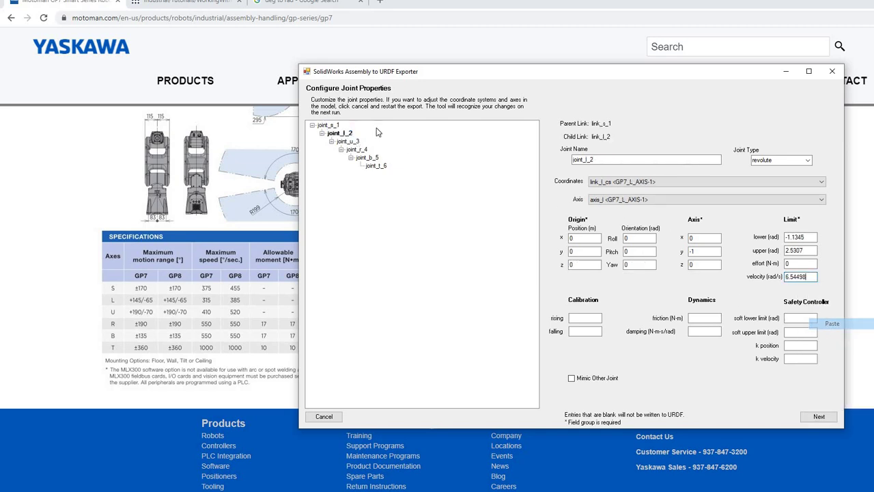
{"action": "left_click", "coordinate": [352, 141]}
{"action": "double_click", "coordinate": [792, 276]}
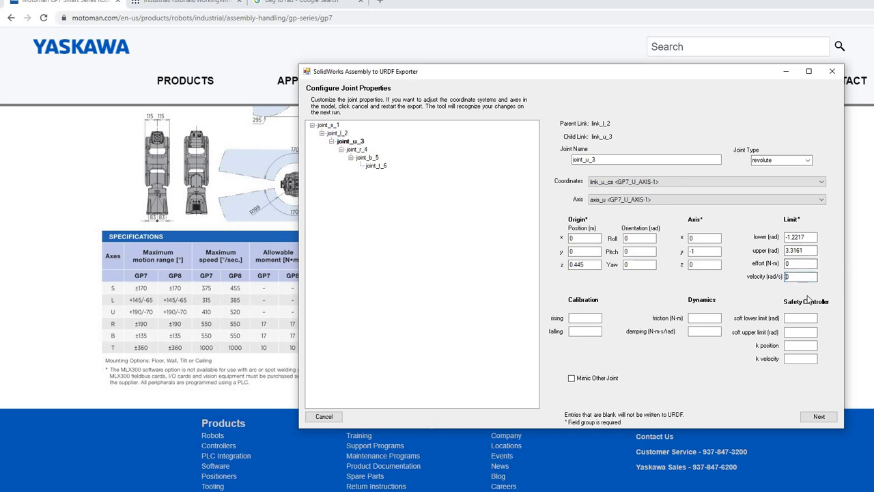
{"action": "right_click", "coordinate": [800, 276]}
{"action": "left_click", "coordinate": [816, 317]}
Set the effort limit of joint_s_1, joint_l_2 and joint_u_3 to 30 N-m.
{"action": "left_click", "coordinate": [334, 125]}
{"action": "double_click", "coordinate": [800, 263]}
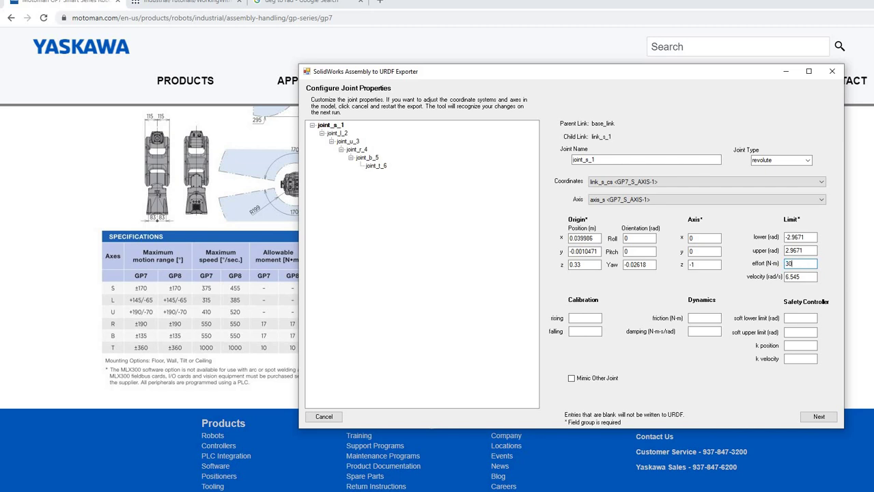
{"action": "left_click", "coordinate": [340, 132]}
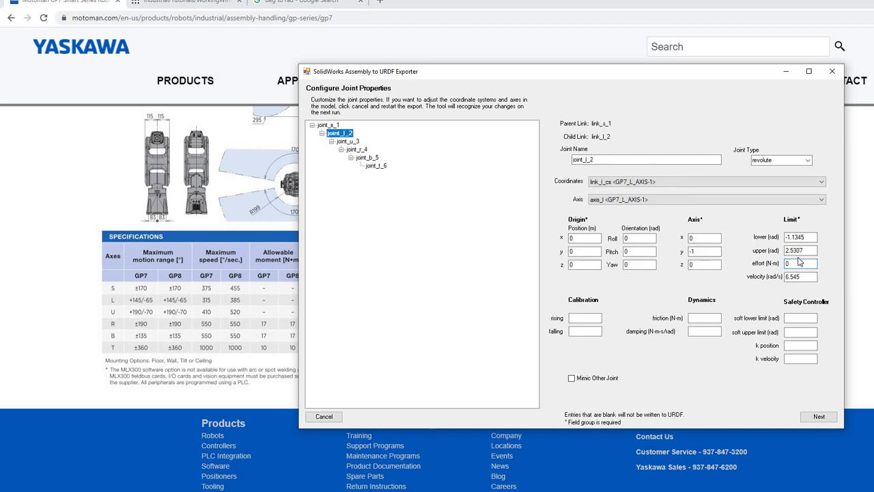
{"action": "double_click", "coordinate": [801, 264]}
{"action": "left_click", "coordinate": [350, 141]}
{"action": "left_click", "coordinate": [789, 263]}
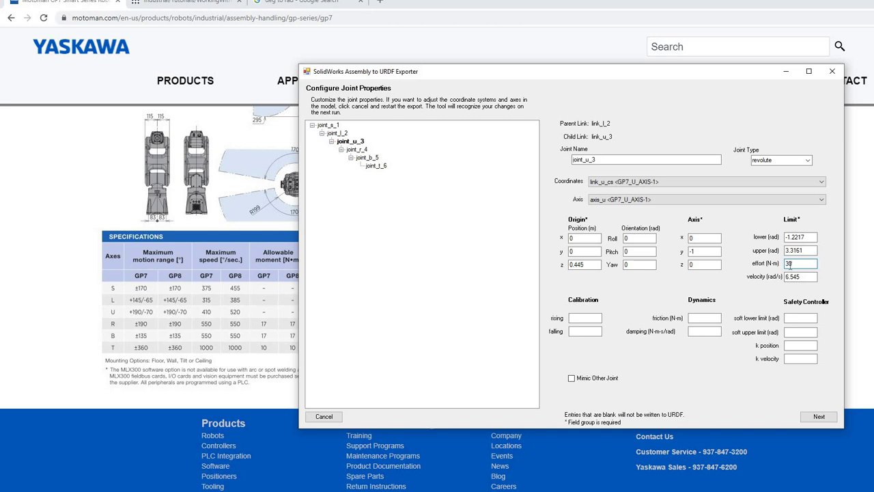
Review the limit, effort and velocity values of all joints from joint_s_1 to joint_t_6 against the GP7 specification table.
{"action": "left_click_drag", "start_coordinate": [493, 73], "coordinate": [512, 72]}
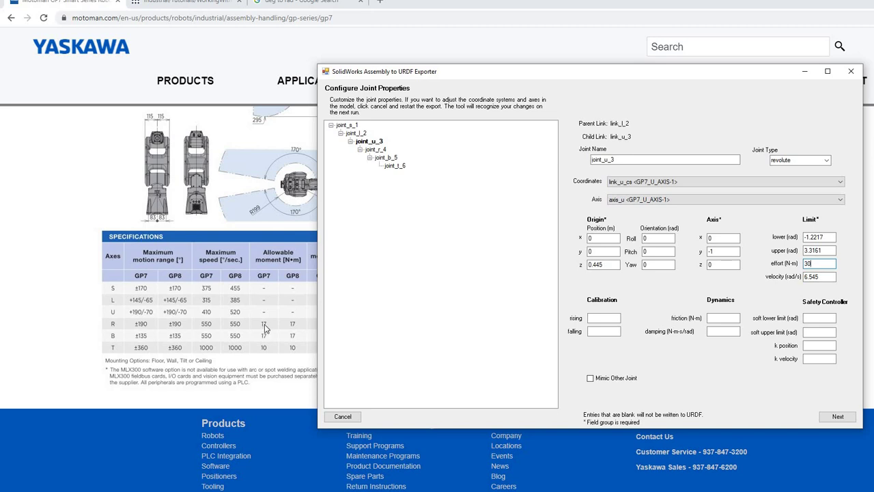
{"action": "left_click", "coordinate": [380, 150]}
{"action": "left_click", "coordinate": [390, 157]}
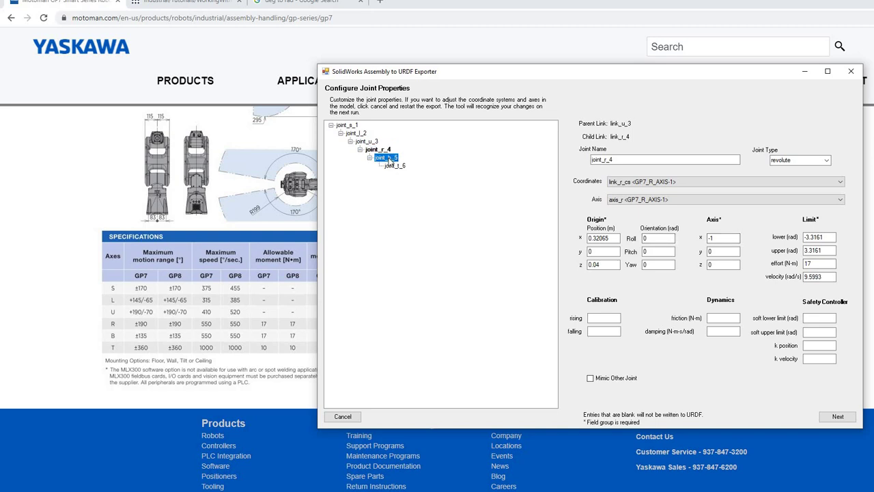
{"action": "left_click", "coordinate": [396, 166]}
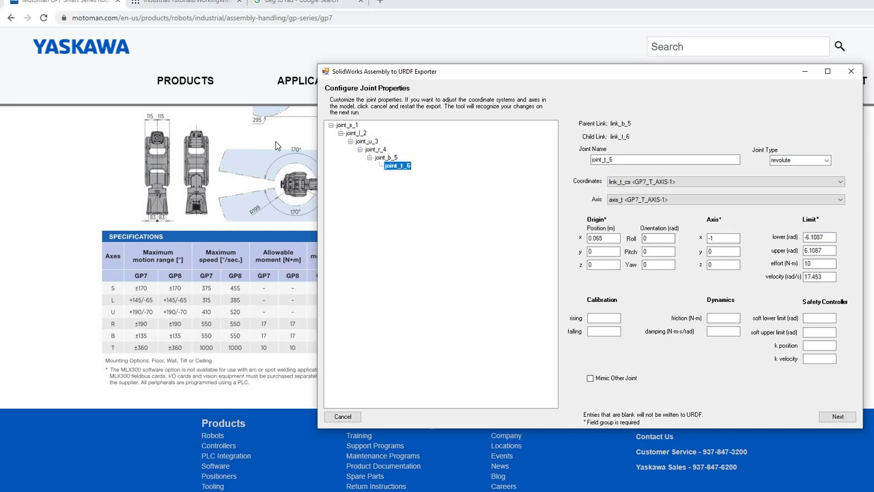
{"action": "left_click", "coordinate": [348, 126]}
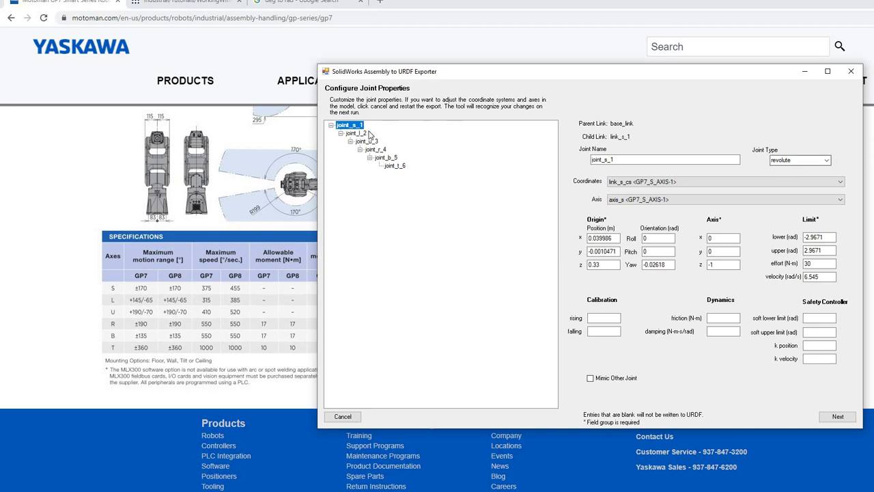
{"action": "left_click", "coordinate": [361, 133]}
{"action": "left_click", "coordinate": [368, 141]}
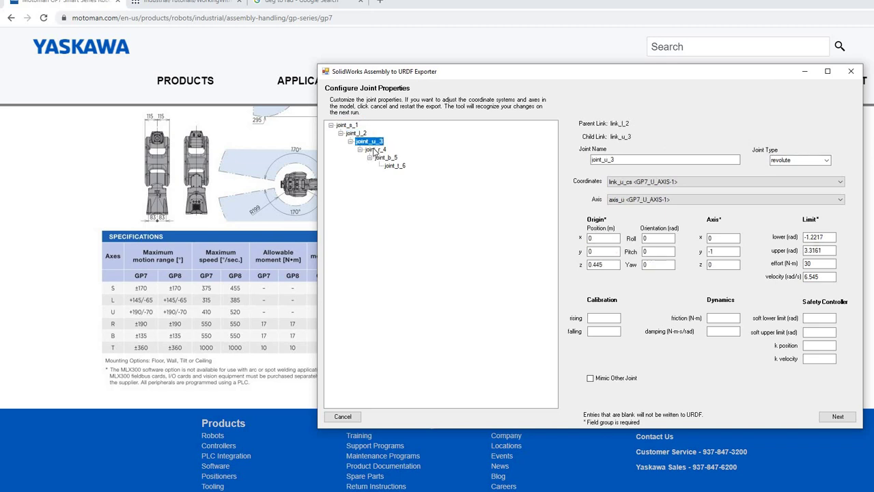
{"action": "left_click", "coordinate": [375, 148]}
{"action": "left_click", "coordinate": [386, 158]}
{"action": "left_click", "coordinate": [396, 166]}
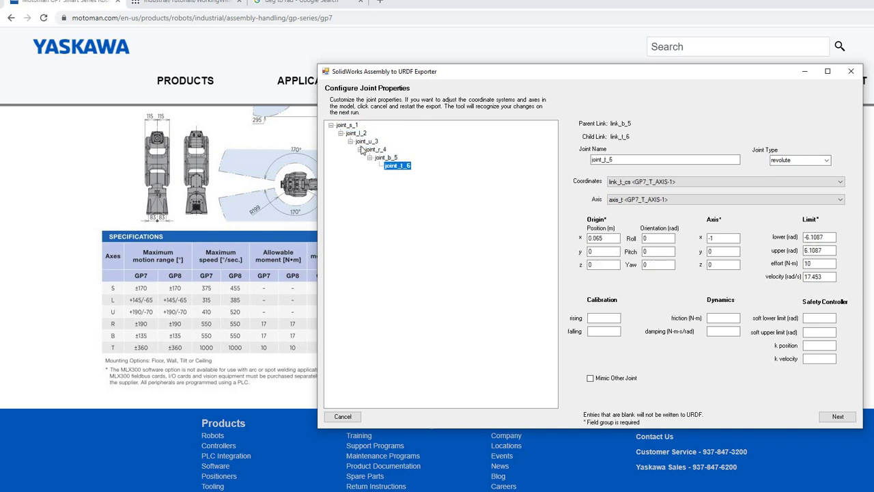
Examine the optional calibration, dynamics and safety controller fields alongside the limits of the joints from joint_s_1 to joint_t_6.
{"action": "left_click", "coordinate": [346, 126]}
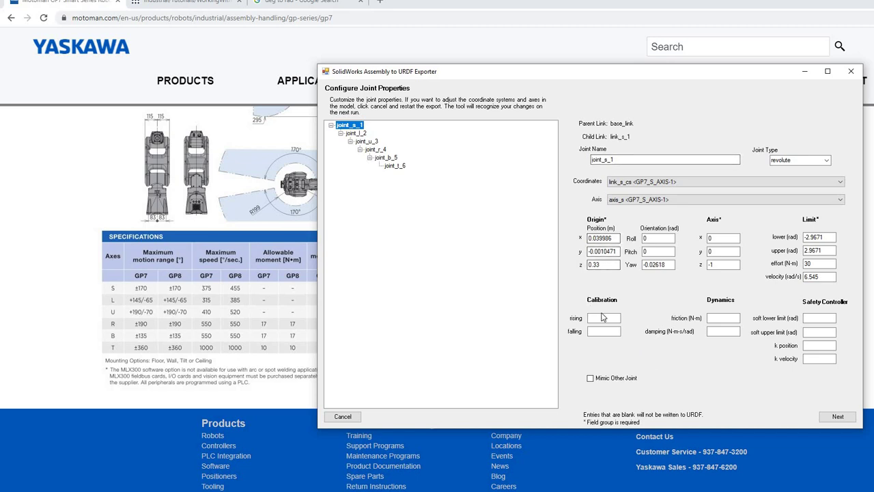
{"action": "left_click", "coordinate": [710, 332]}
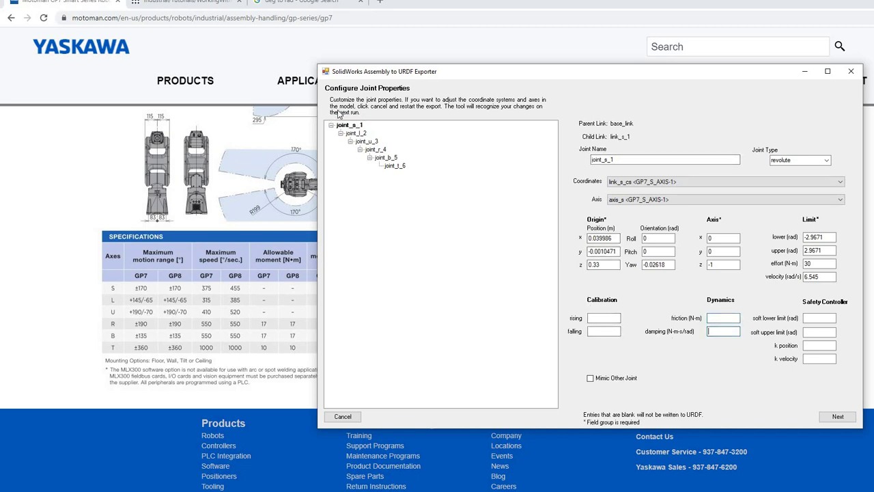
{"action": "left_click", "coordinate": [365, 133]}
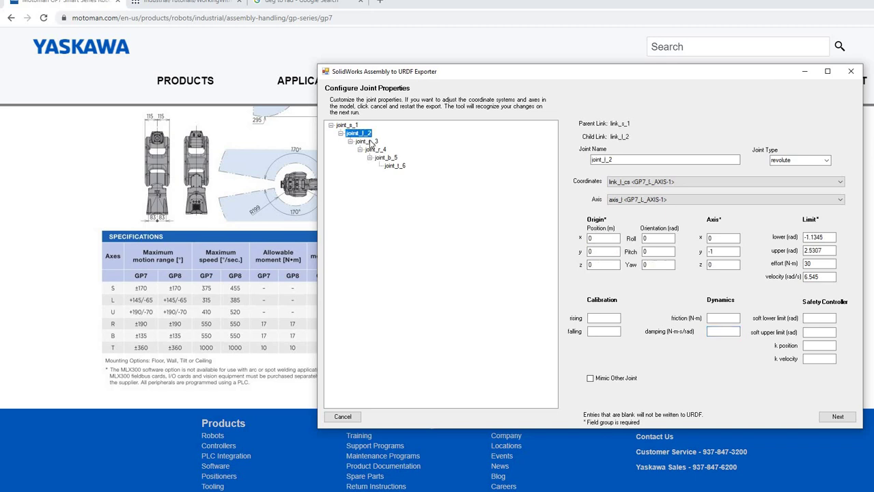
{"action": "left_click", "coordinate": [370, 141]}
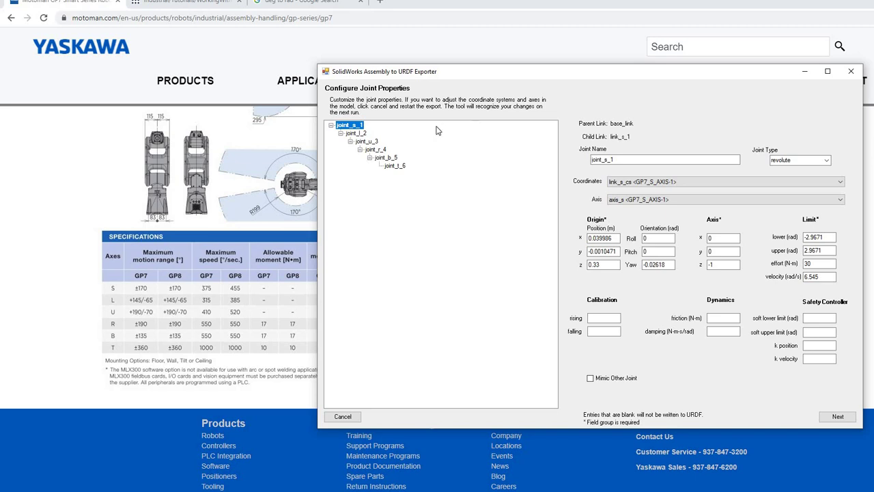
{"action": "left_click", "coordinate": [374, 145]}
{"action": "left_click", "coordinate": [377, 149]}
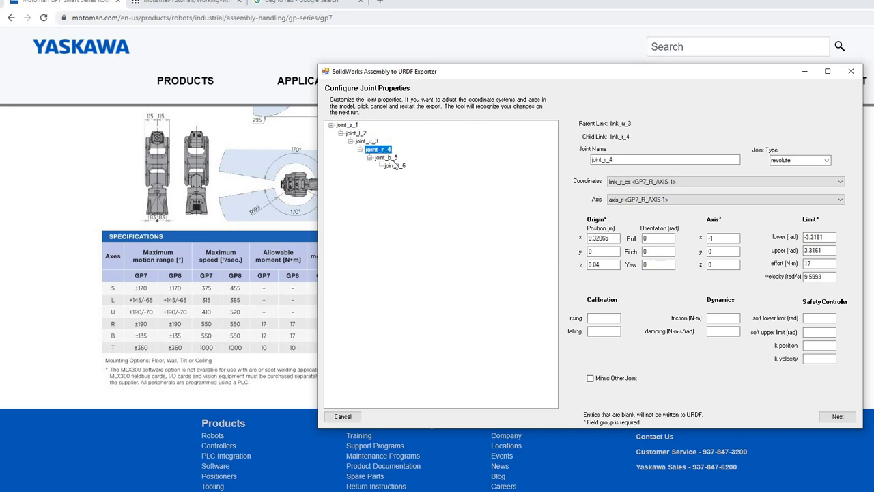
{"action": "left_click", "coordinate": [382, 159]}
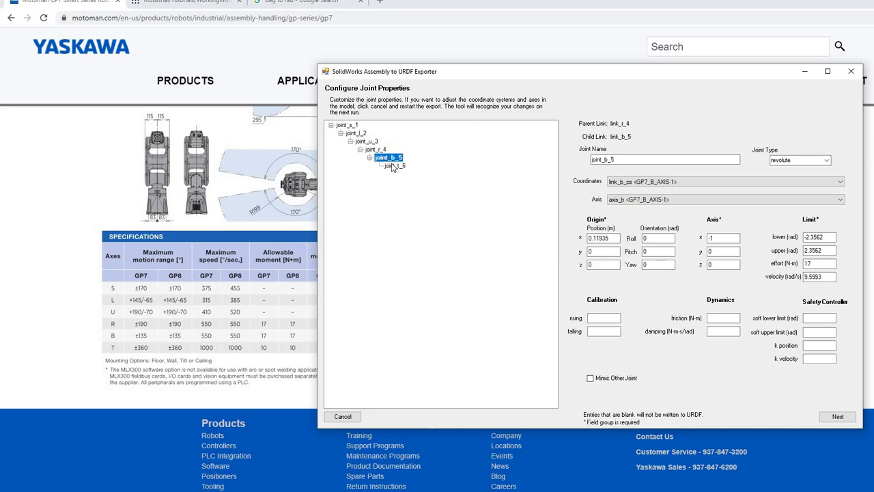
{"action": "left_click", "coordinate": [395, 166]}
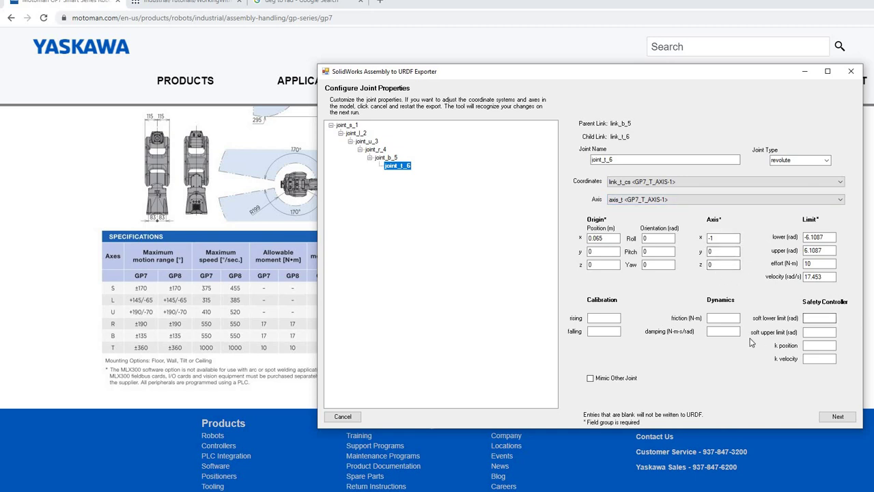
Proceed to the link properties, leave the material name blank, and start exporting the URDF with its meshes.
{"action": "left_click", "coordinate": [837, 417]}
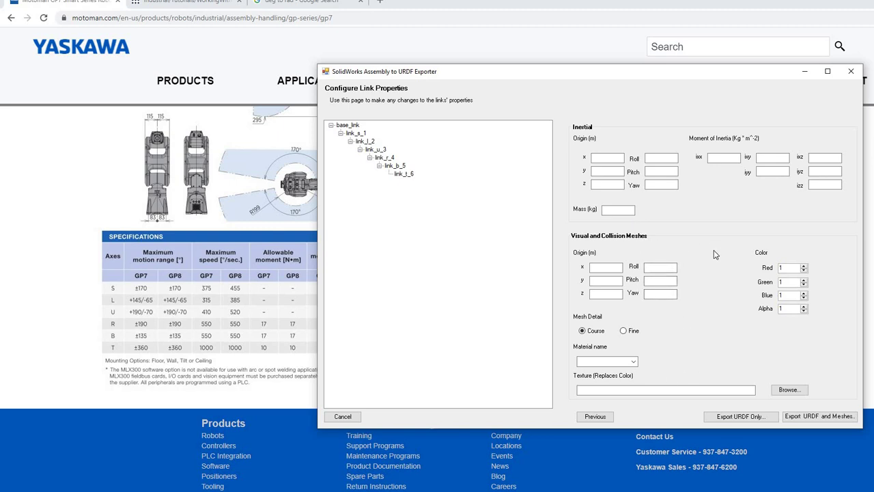
{"action": "left_click", "coordinate": [631, 363]}
{"action": "left_click", "coordinate": [673, 371]}
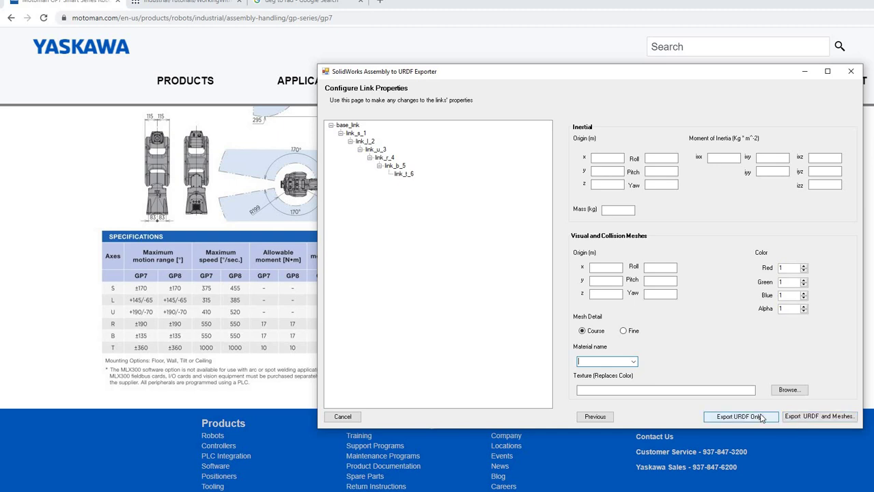
{"action": "left_click", "coordinate": [787, 420]}
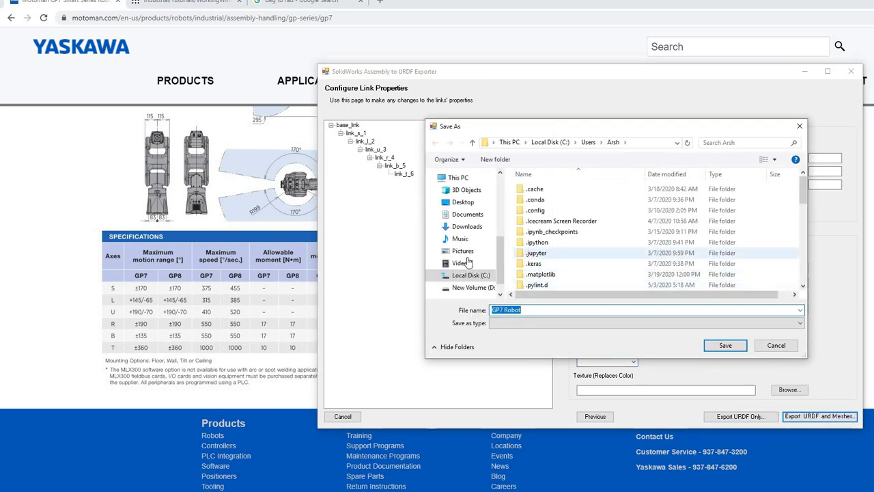
Create a folder named gp25_description inside Tutorial-1's GP7 (Solidworks 2017) folder and open it as the export location.
{"action": "scroll", "coordinate": [475, 237], "scroll_direction": "up", "scroll_amount": 5}
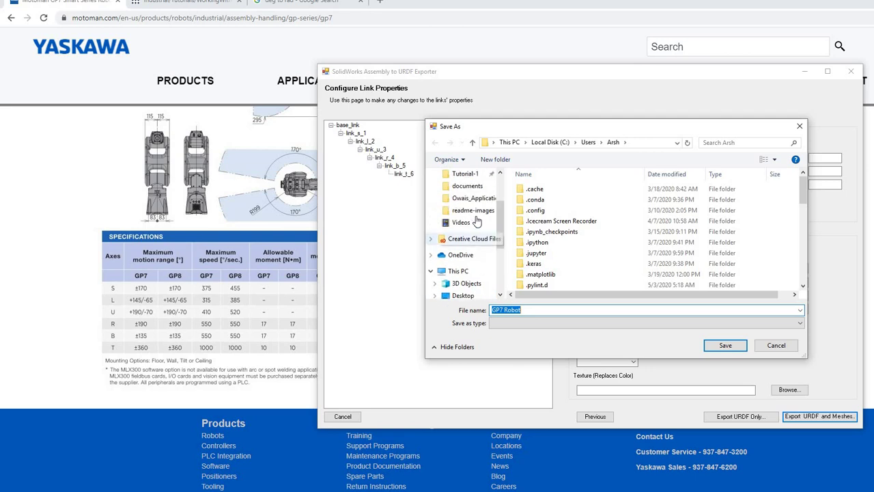
{"action": "left_click", "coordinate": [465, 210]}
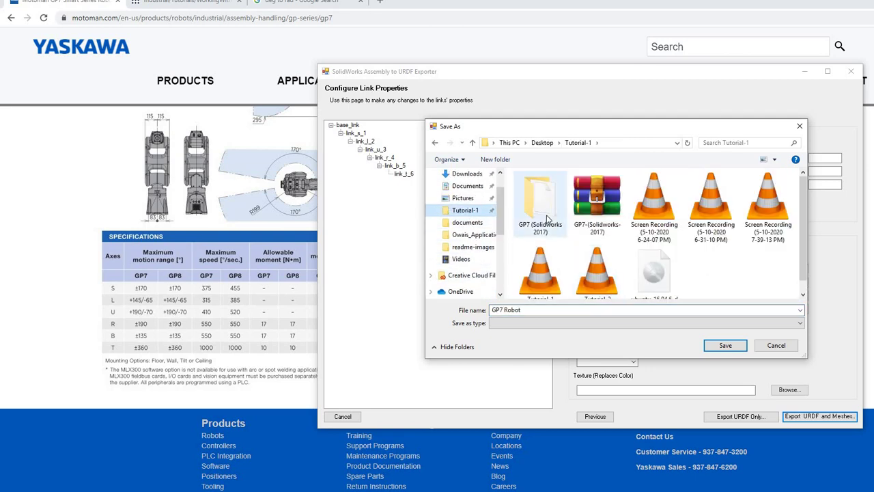
{"action": "double_click", "coordinate": [541, 198]}
{"action": "right_click", "coordinate": [557, 233]}
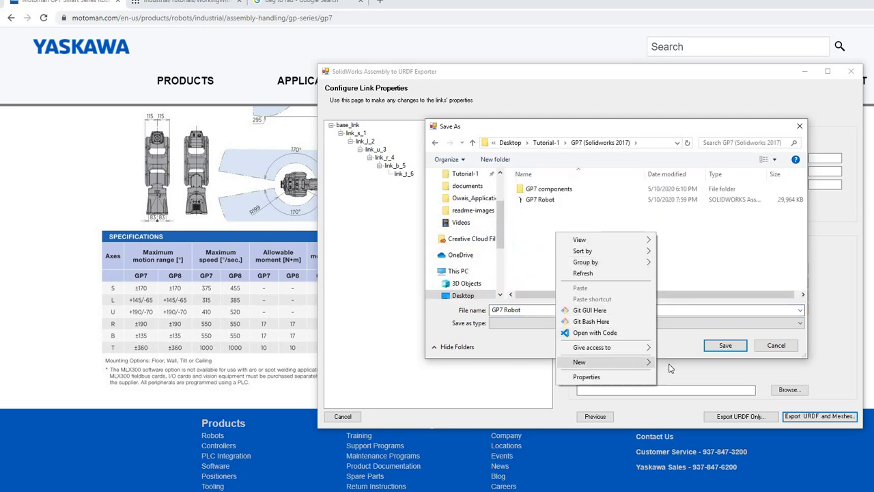
{"action": "left_click", "coordinate": [705, 362]}
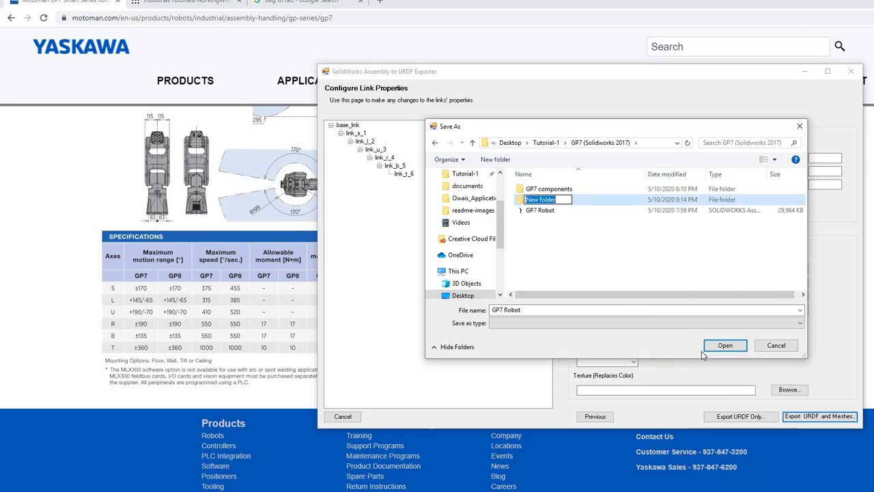
{"action": "type", "text": "f"}
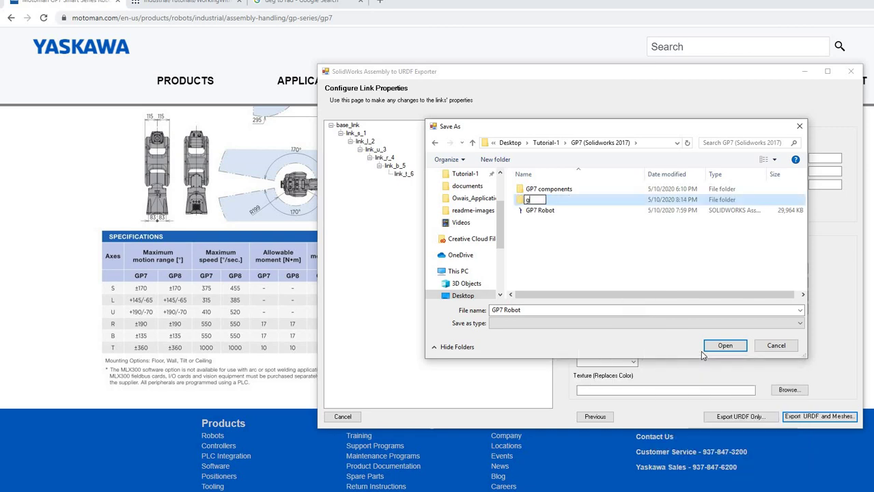
{"action": "type", "text": "p25_desc"}
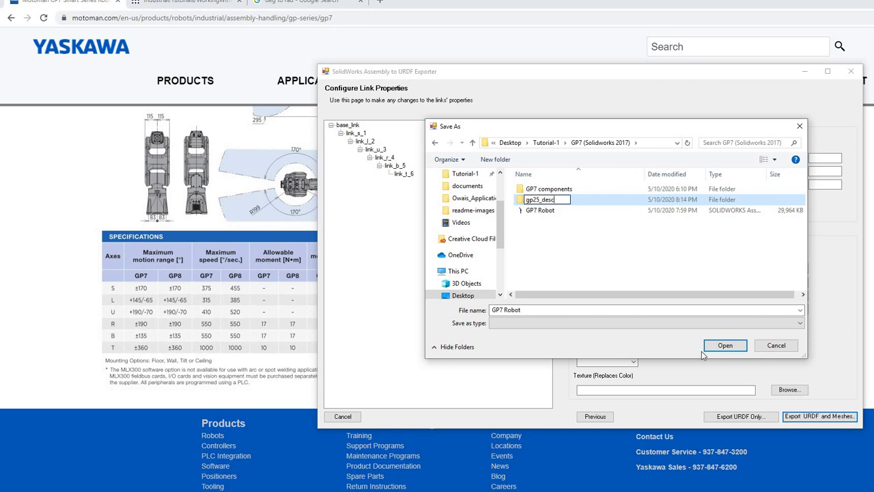
{"action": "type", "text": "ription"}
{"action": "key", "text": "Return"}
{"action": "key", "text": "Return"}
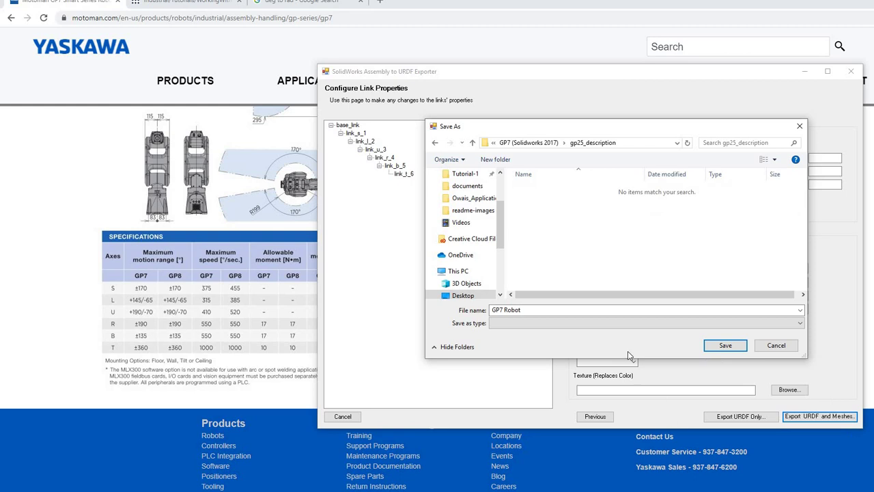
Name the export gp25_robot, save it in gp25_description, and accept the creation of the URDF package.
{"action": "double_click", "coordinate": [592, 310]}
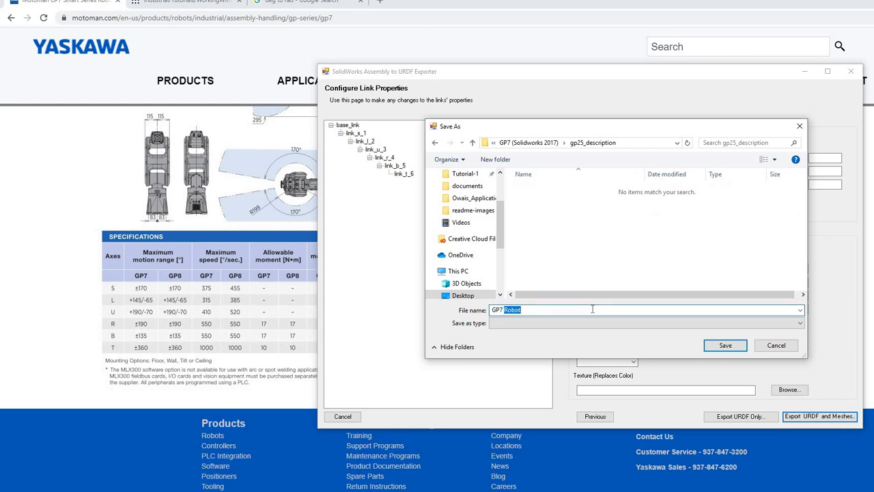
{"action": "key", "text": "BackSpace"}
{"action": "key", "text": "BackSpace"}
{"action": "key", "text": "BackSpace"}
{"action": "key", "text": "BackSpace"}
{"action": "key", "text": "BackSpace"}
{"action": "left_click", "coordinate": [726, 347]}
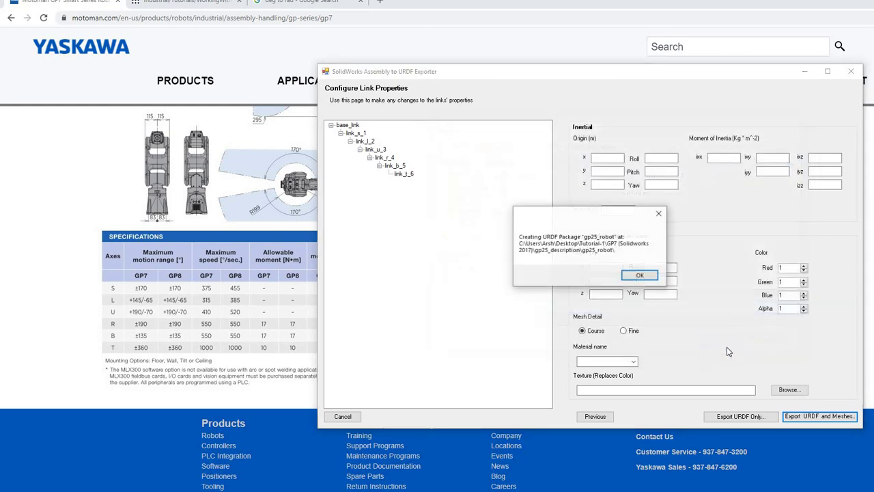
{"action": "left_click", "coordinate": [639, 275]}
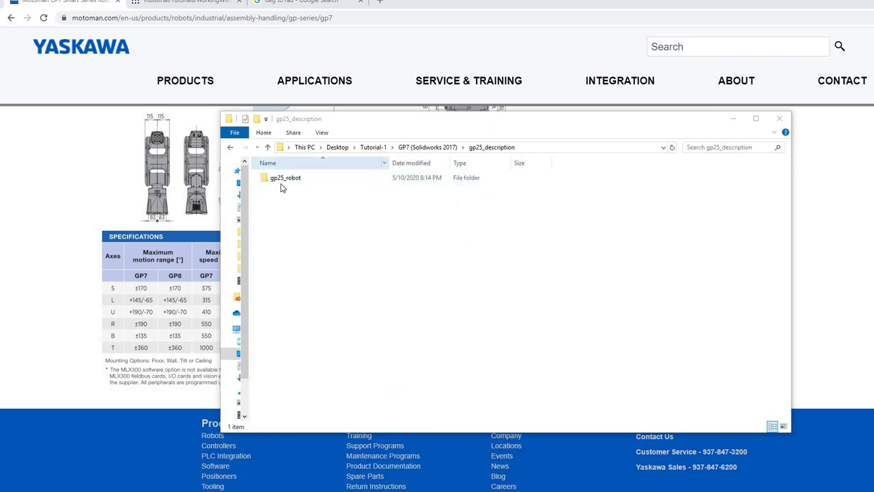
Switch to File Explorer and open the exported gp25_robot folder to view the package's files and subfolders.
{"action": "left_click", "coordinate": [283, 181]}
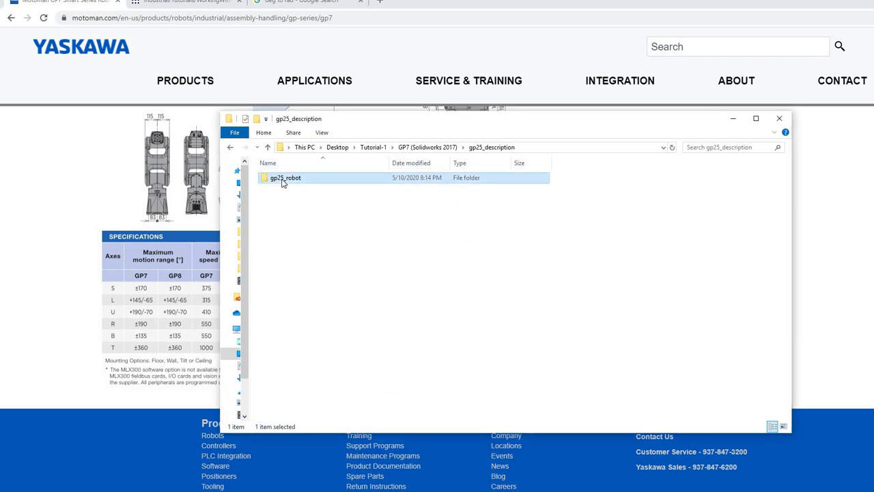
{"action": "double_click", "coordinate": [285, 180]}
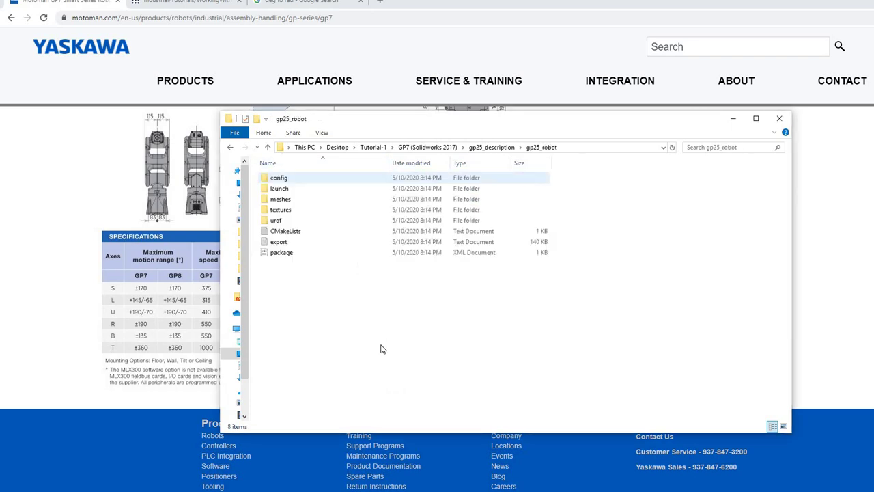
{"action": "right_click", "coordinate": [381, 347]}
{"action": "left_click", "coordinate": [286, 177]}
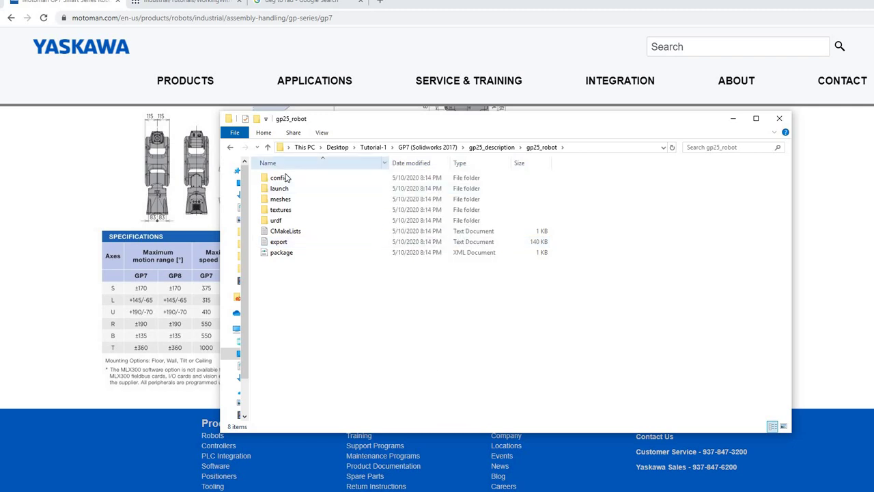
{"action": "left_click", "coordinate": [284, 220]}
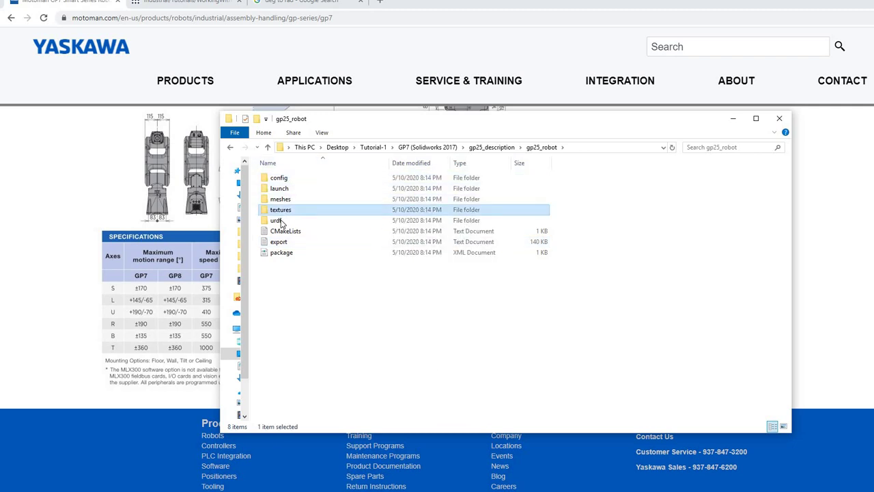
{"action": "left_click", "coordinate": [294, 279]}
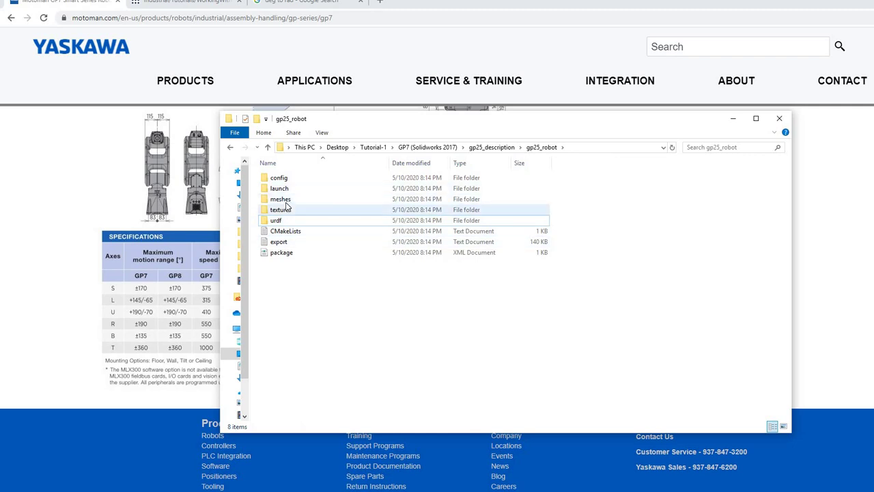
Inspect the contents of the package's meshes, urdf and config folders, returning to the gp25_robot folder.
{"action": "double_click", "coordinate": [286, 199]}
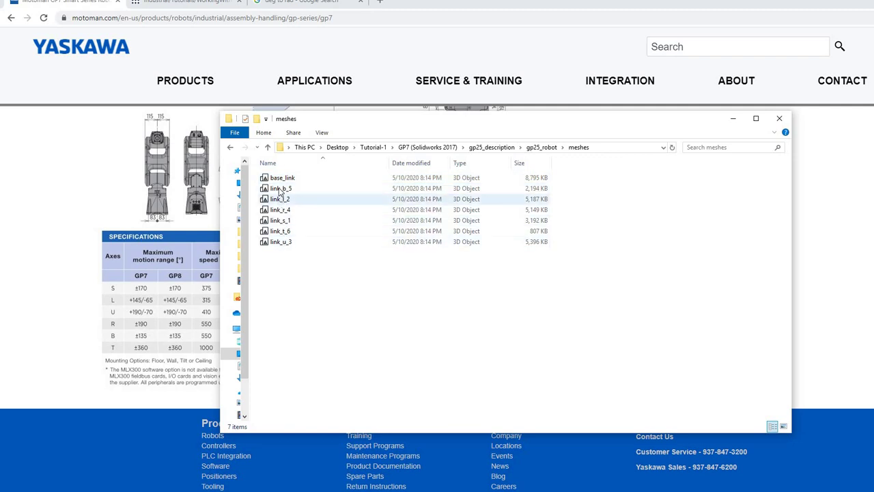
{"action": "left_click", "coordinate": [542, 147]}
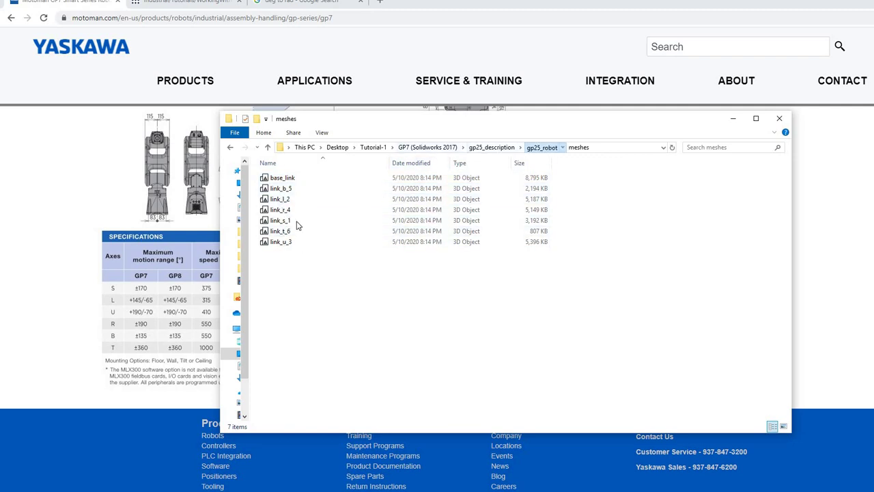
{"action": "double_click", "coordinate": [276, 219]}
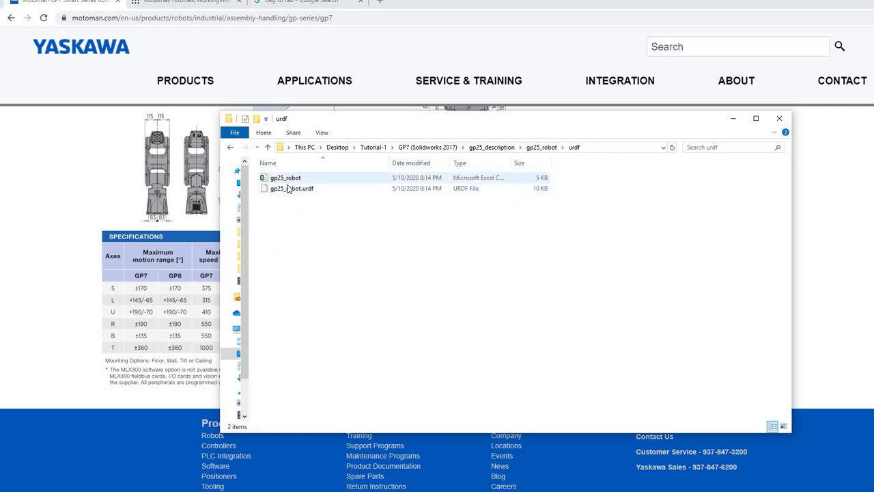
{"action": "left_click", "coordinate": [293, 189]}
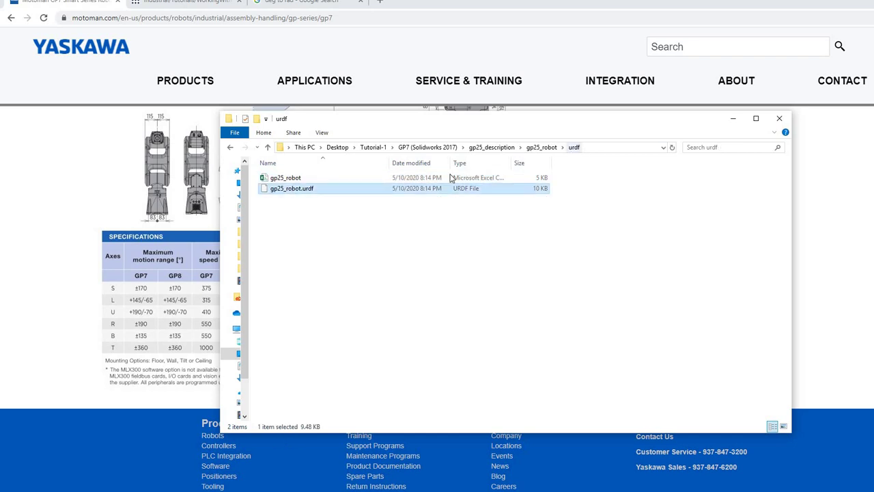
{"action": "left_click", "coordinate": [541, 147]}
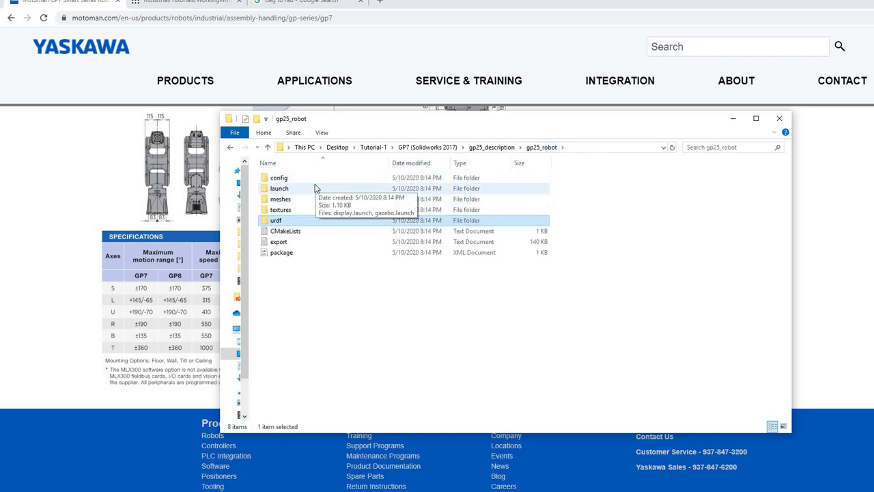
{"action": "left_click", "coordinate": [284, 187]}
{"action": "double_click", "coordinate": [279, 179]}
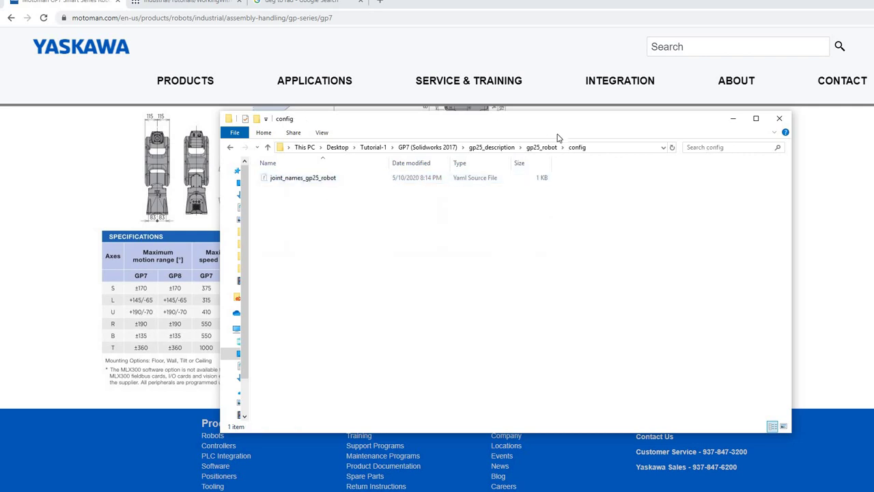
{"action": "left_click", "coordinate": [542, 146]}
Open the gp25_robot folder in Visual Studio Code, open gp25_robot.urdf from its urdf folder, and narrow the file explorer pane.
{"action": "right_click", "coordinate": [305, 327]}
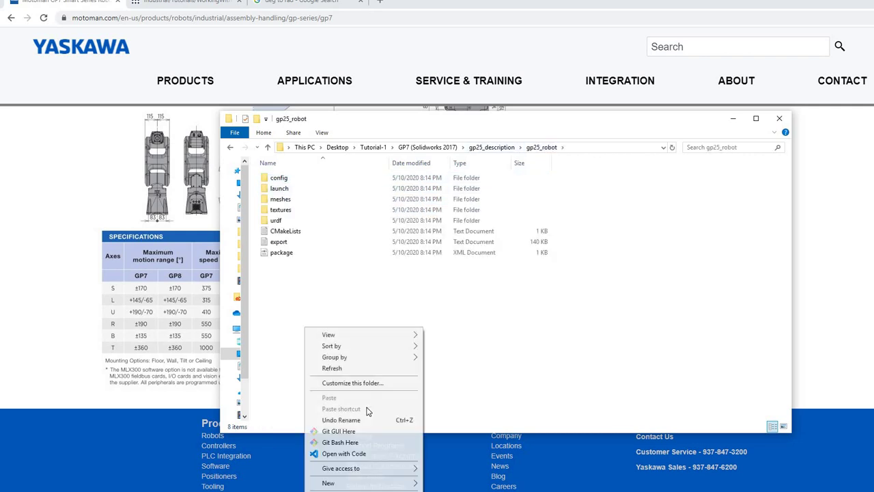
{"action": "left_click", "coordinate": [463, 385]}
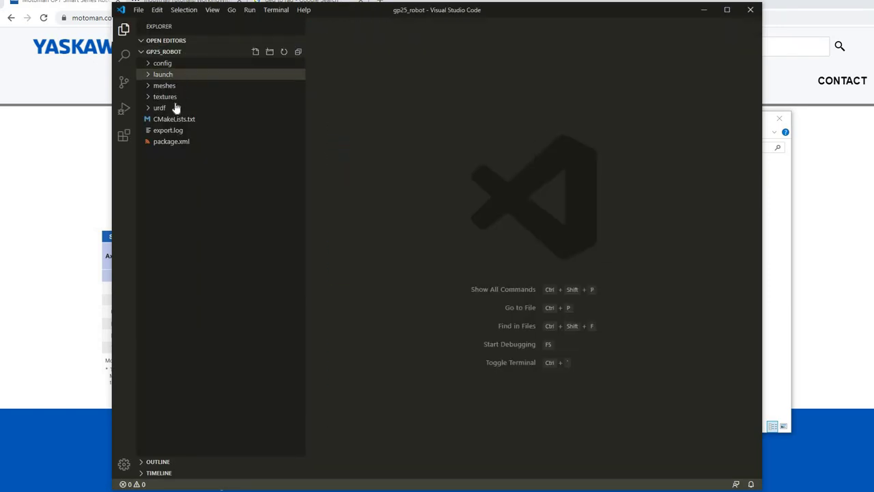
{"action": "left_click", "coordinate": [171, 108]}
{"action": "left_click", "coordinate": [177, 130]}
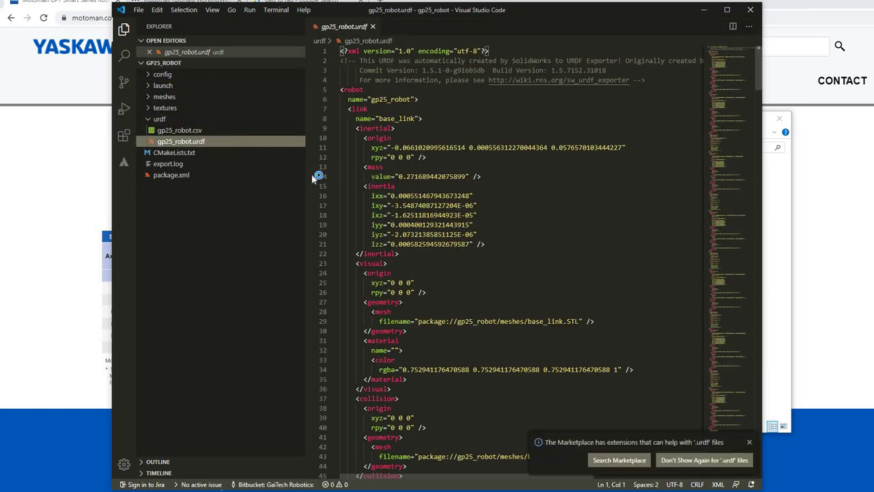
{"action": "left_click_drag", "start_coordinate": [308, 176], "coordinate": [272, 176]}
Read through gp25_robot.urdf, examining the link inertial, visual and collision data and the joint definitions with their limits.
{"action": "scroll", "coordinate": [478, 260], "scroll_direction": "down", "scroll_amount": 10}
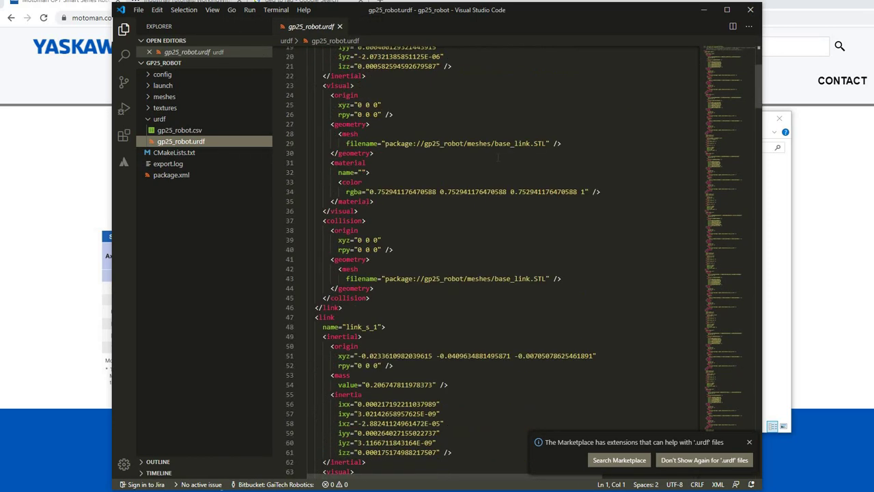
{"action": "scroll", "coordinate": [478, 260], "scroll_direction": "down", "scroll_amount": 5}
{"action": "scroll", "coordinate": [478, 260], "scroll_direction": "up", "scroll_amount": 18}
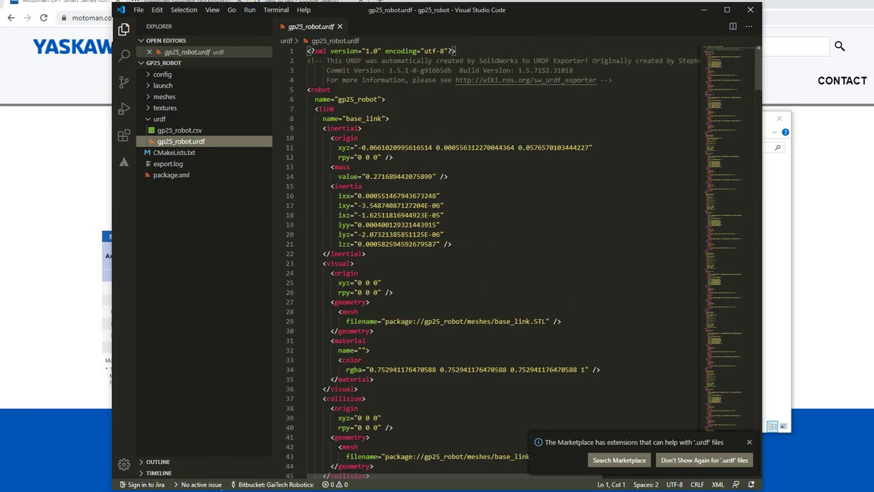
{"action": "scroll", "coordinate": [492, 259], "scroll_direction": "down", "scroll_amount": 20}
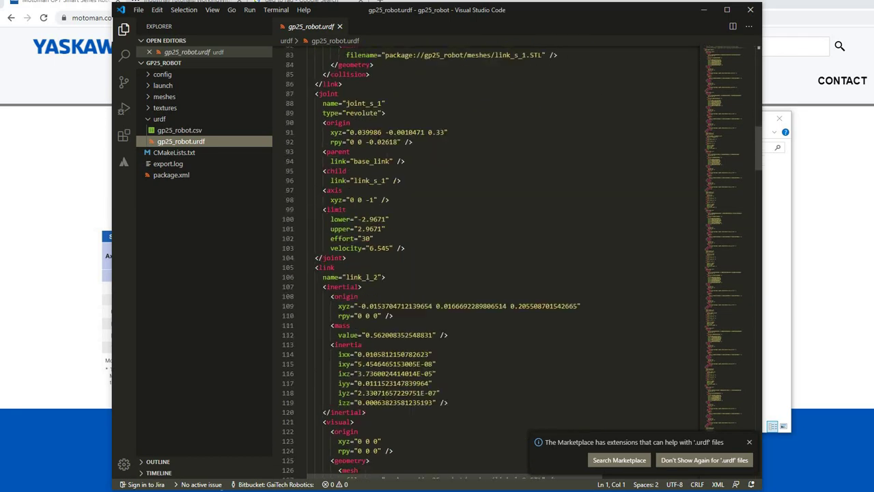
{"action": "scroll", "coordinate": [491, 259], "scroll_direction": "down", "scroll_amount": 20}
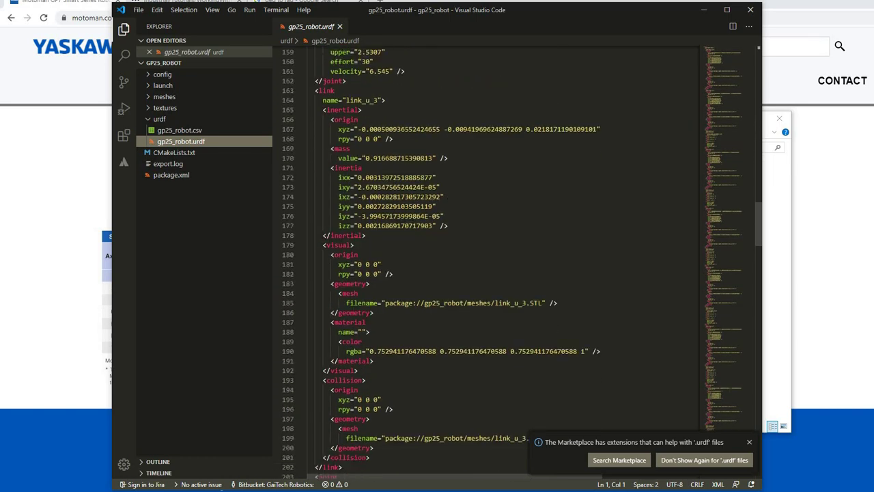
{"action": "scroll", "coordinate": [439, 263], "scroll_direction": "down", "scroll_amount": 20}
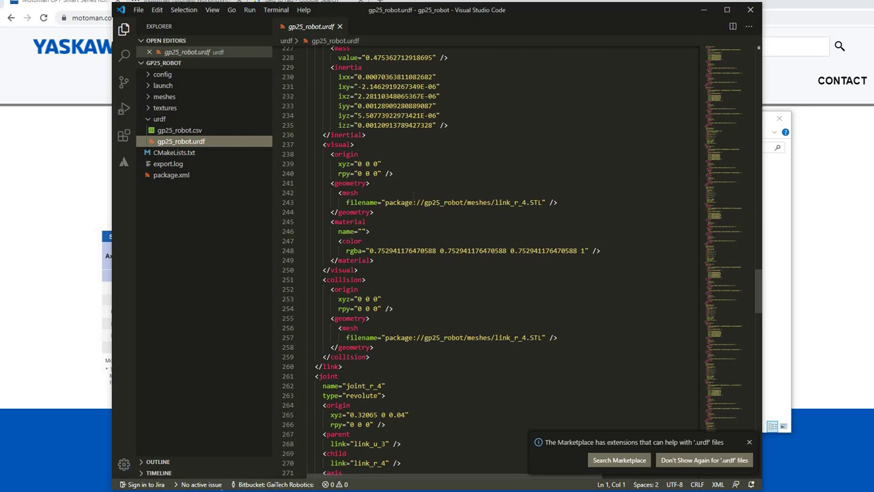
{"action": "scroll", "coordinate": [414, 197], "scroll_direction": "down", "scroll_amount": 12}
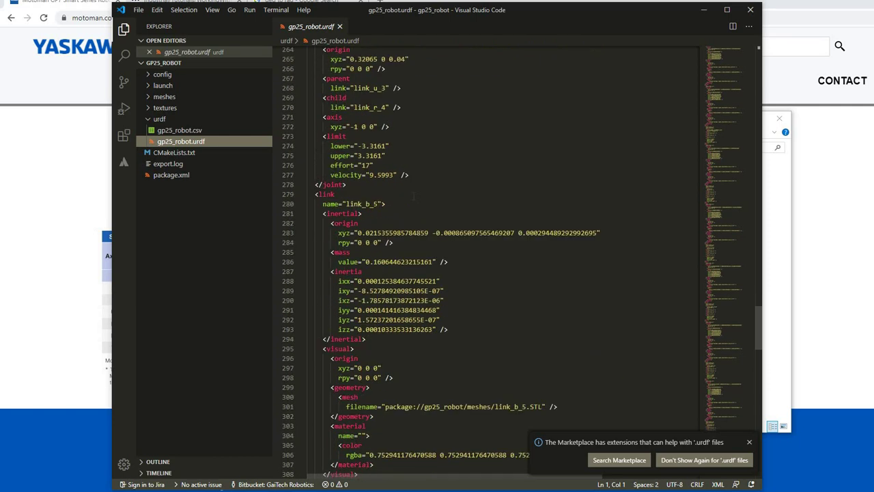